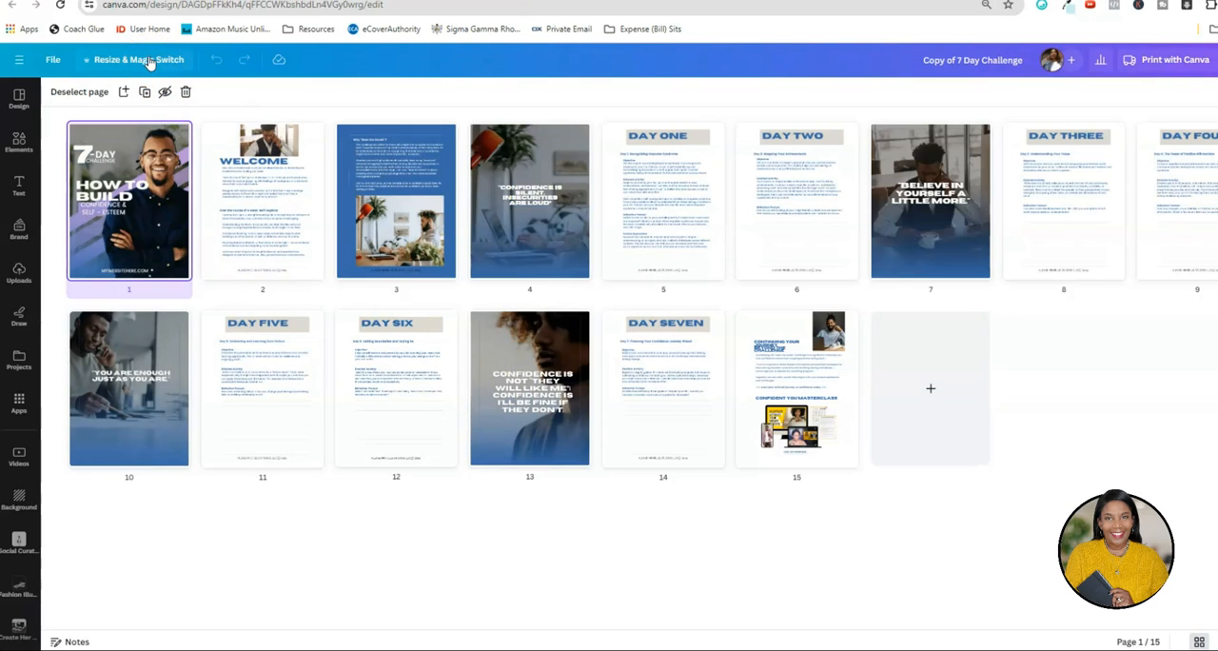
Create a Presentation (16:9) copy of all 15 pages of the challenge workbook with Magic Switch and open it.
left_click(149, 62)
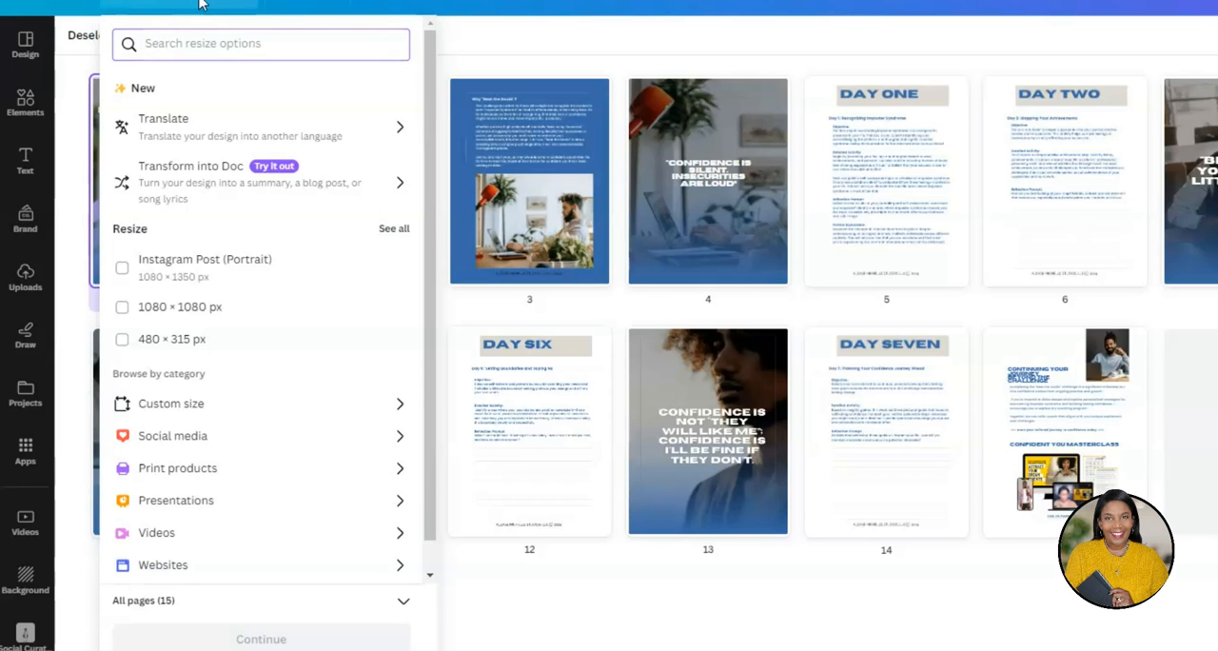
left_click(207, 504)
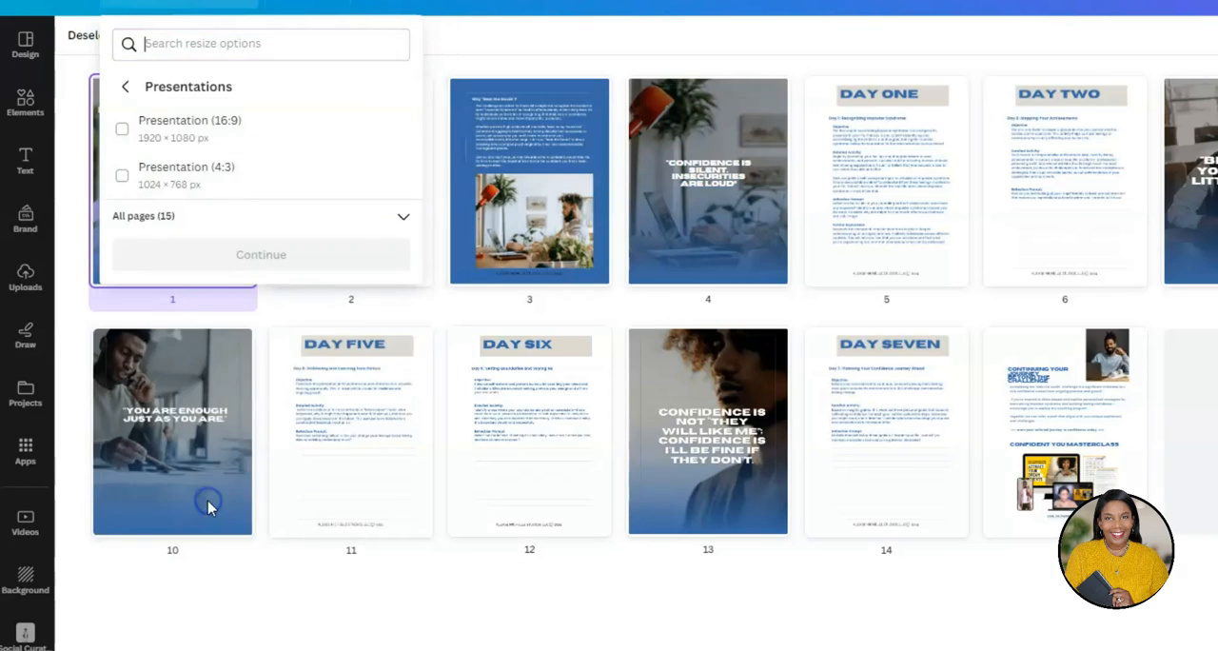
left_click(123, 131)
left_click(252, 253)
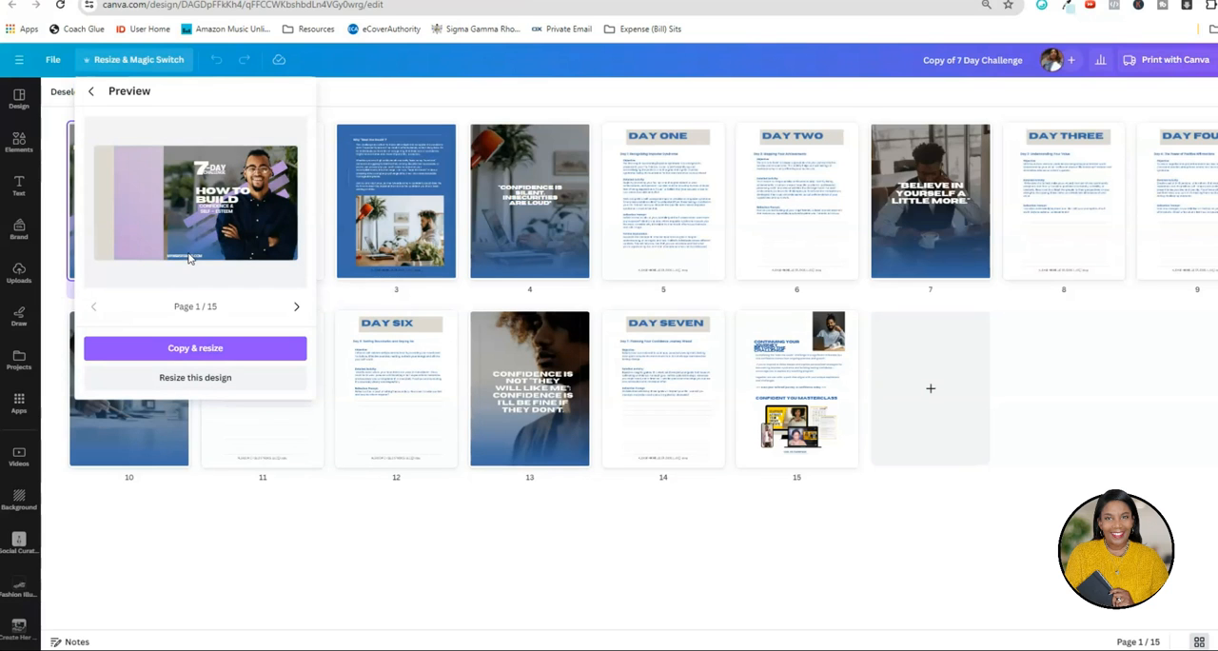
left_click(218, 344)
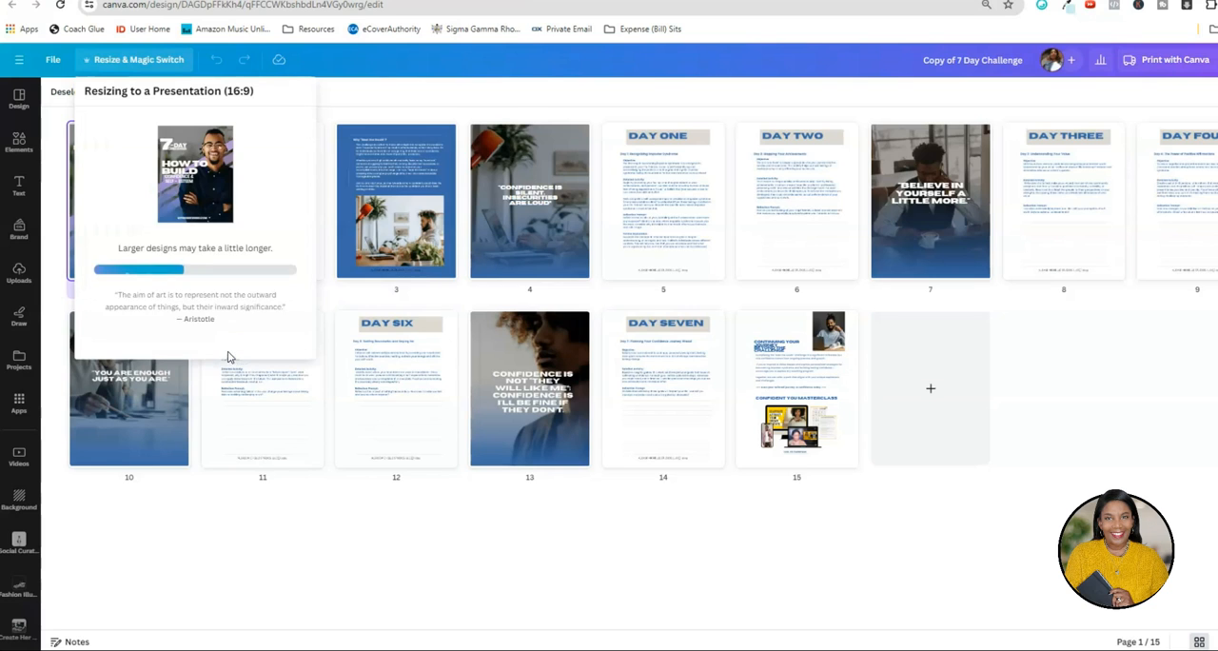
left_click(221, 189)
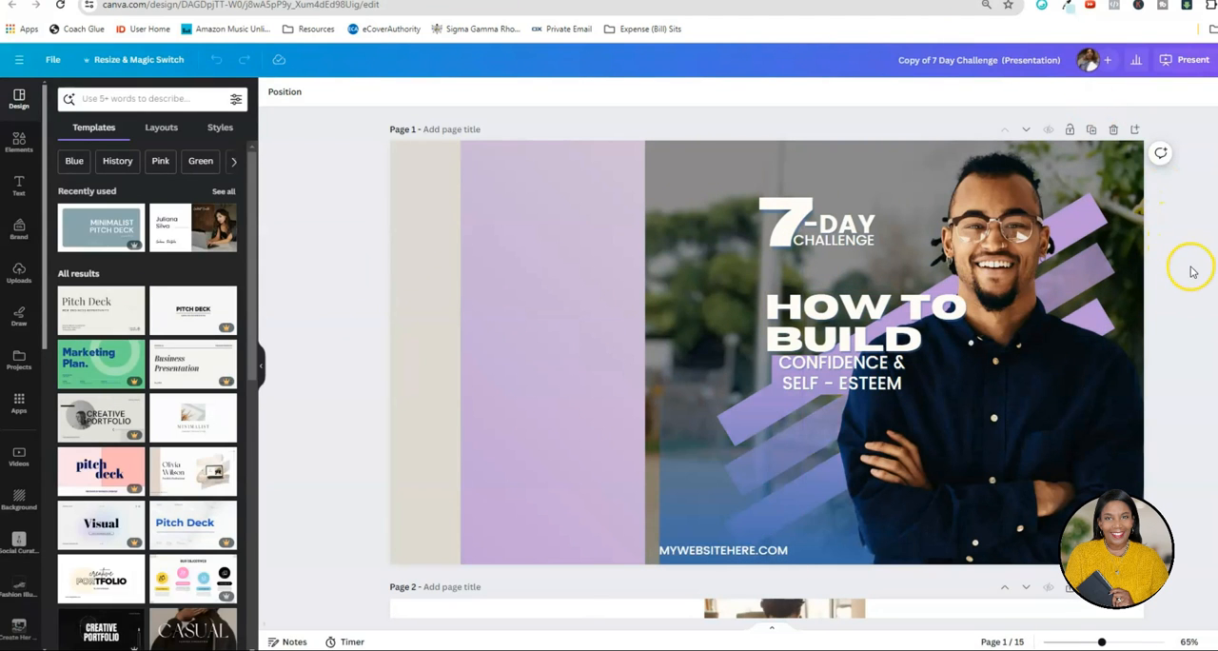
Extend the purple panel on the cover page out to the page's left edge.
scroll(1187, 269, "down", 3)
scroll(1188, 269, "down", 3)
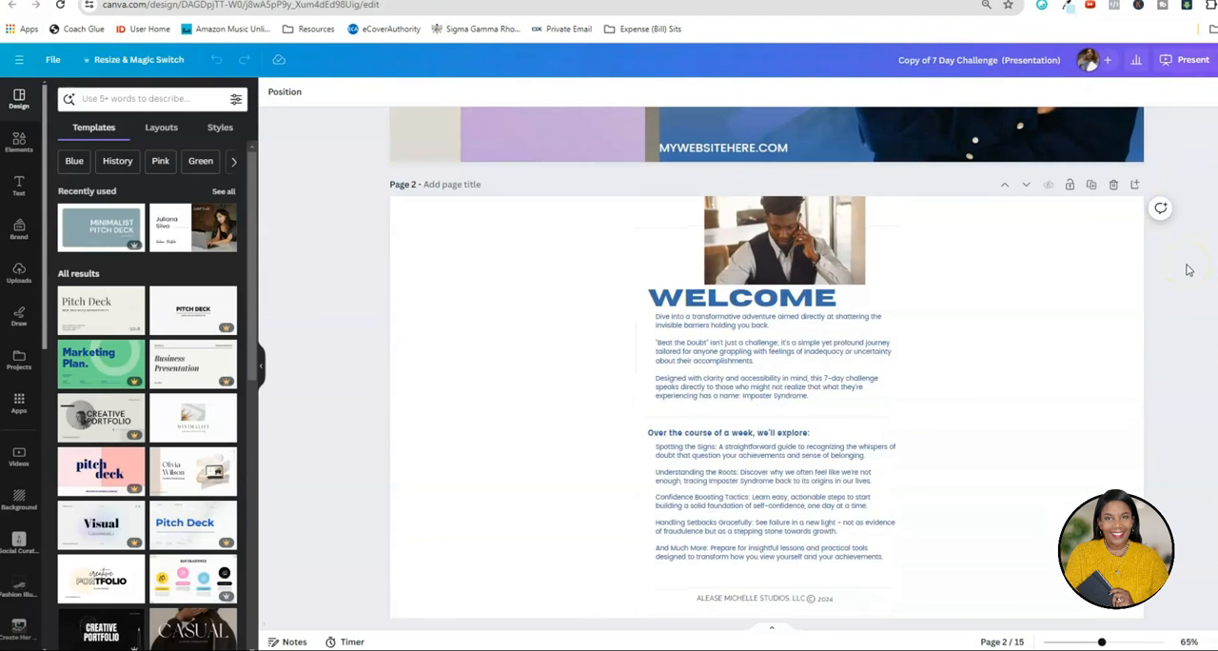
scroll(1187, 269, "up", 5)
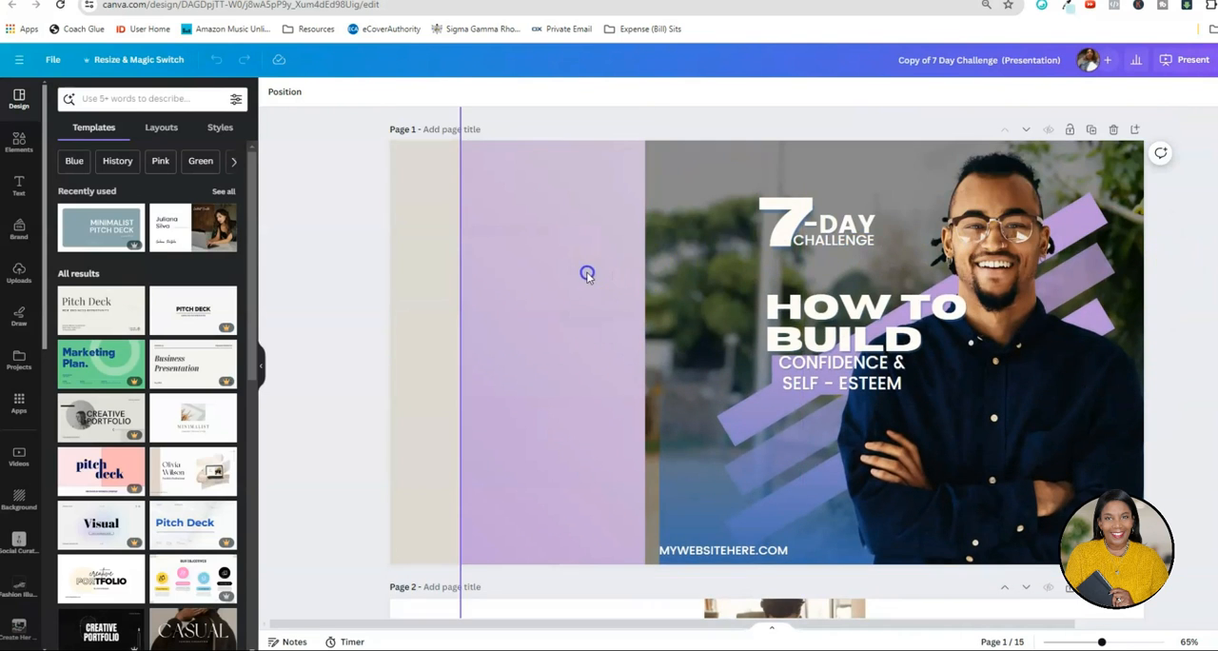
left_click(587, 275)
left_click_drag(517, 288, 450, 275)
left_click(663, 234)
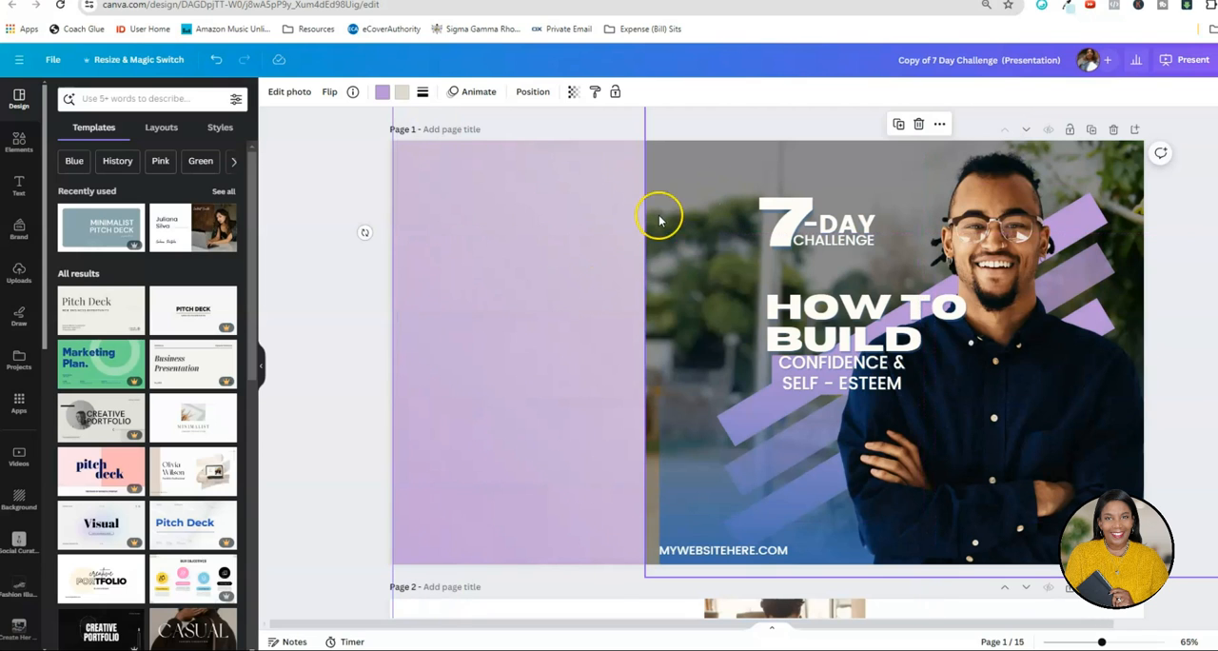
Stretch the cover's background photo and blue gradient overlay leftward so they span the full page width.
left_click(658, 215)
left_click_drag(645, 291, 392, 294)
left_click(486, 321)
left_click(672, 397)
left_click_drag(658, 307, 386, 172)
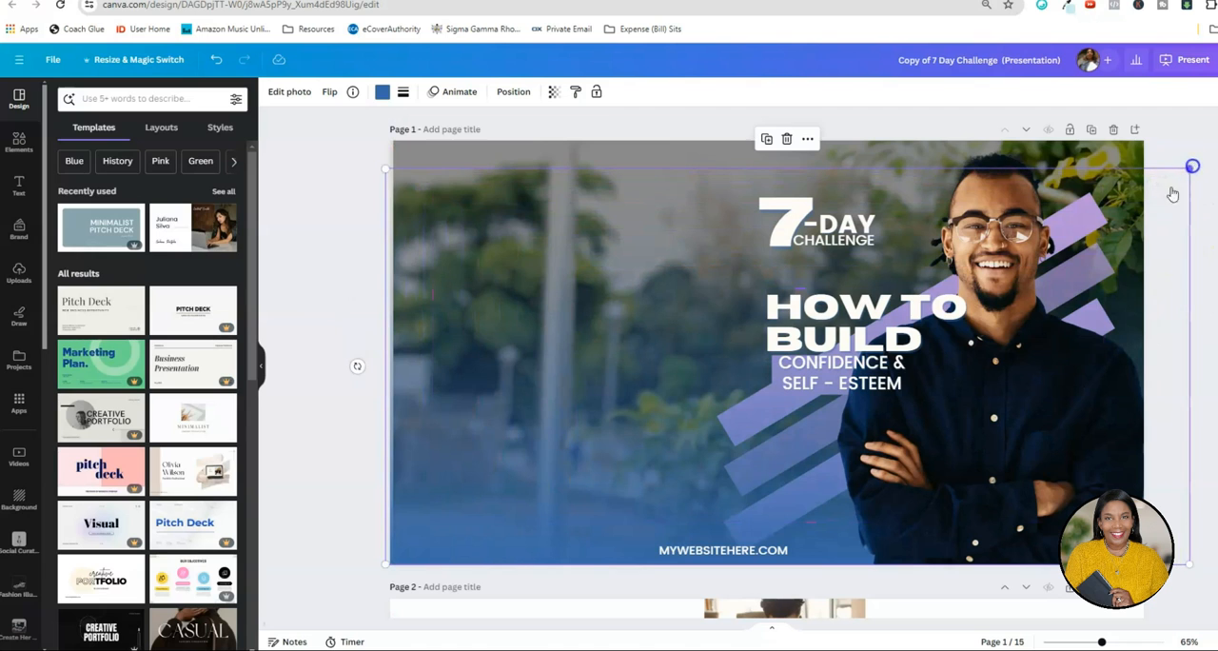
Move the HOW TO BUILD title to the cover's left side and widen its text box so it fits on one line.
left_click(886, 306)
left_click_drag(887, 306, 522, 249)
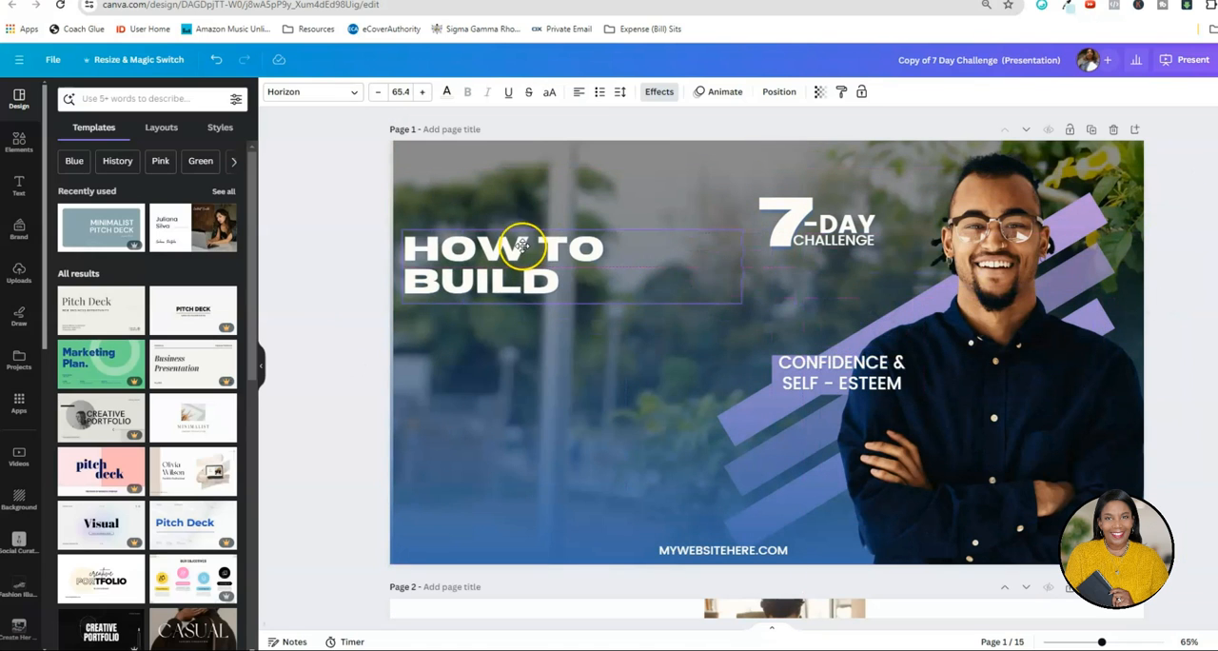
left_click_drag(737, 269, 861, 279)
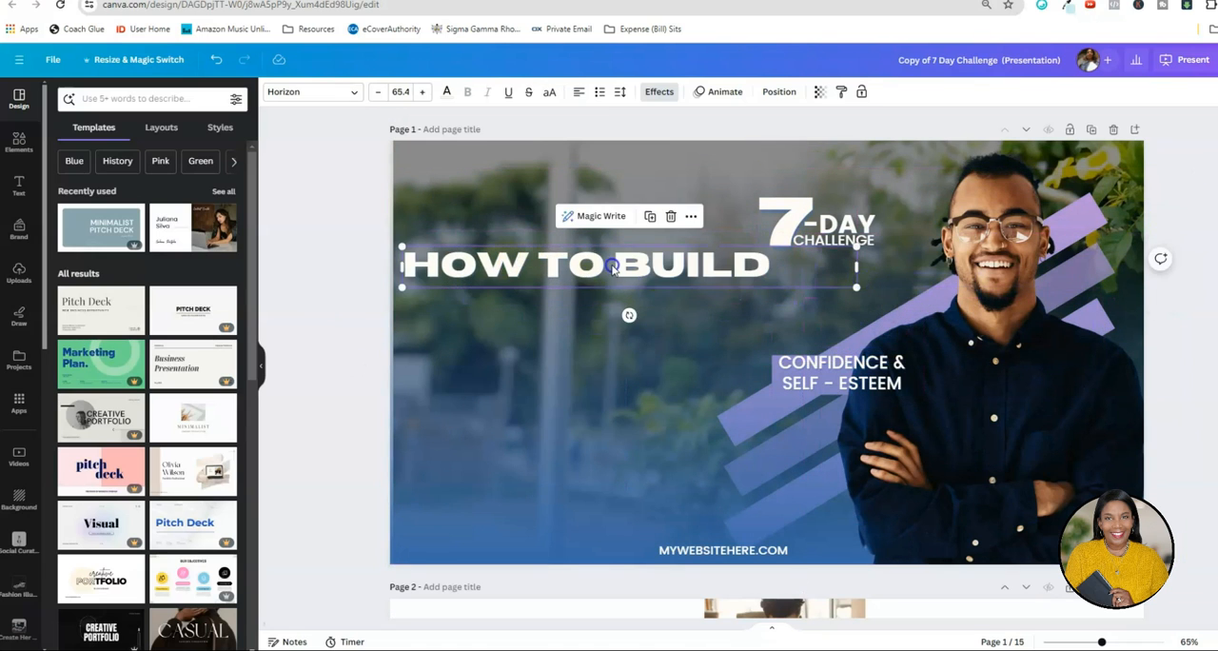
left_click_drag(625, 239, 638, 258)
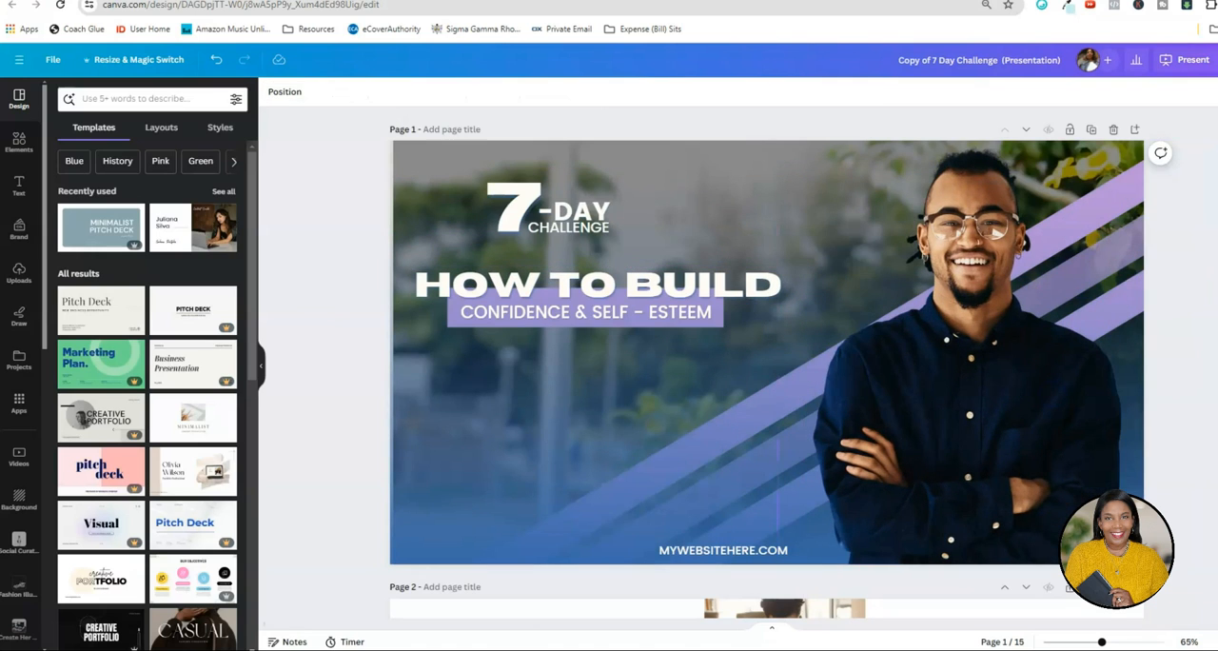
scroll(1135, 332, "down", 1)
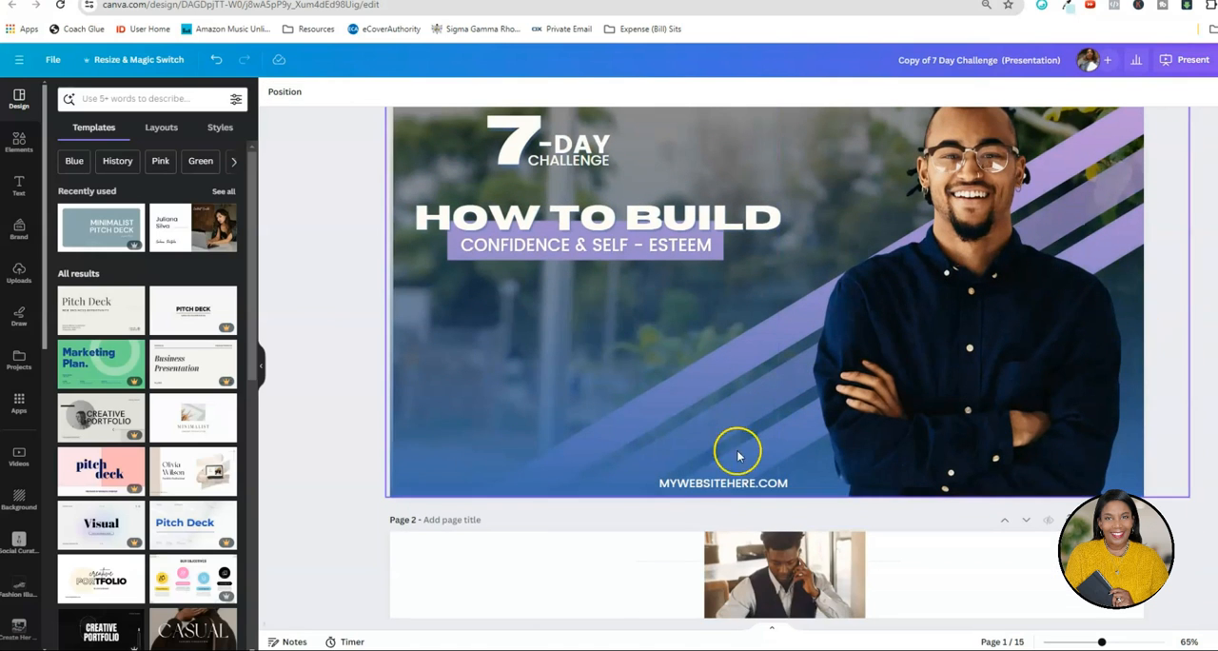
left_click(729, 483)
scroll(1166, 467, "down", 2)
left_click(1167, 467)
scroll(1169, 467, "down", 1)
scroll(1119, 465, "up", 2)
scroll(389, 329, "up", 3)
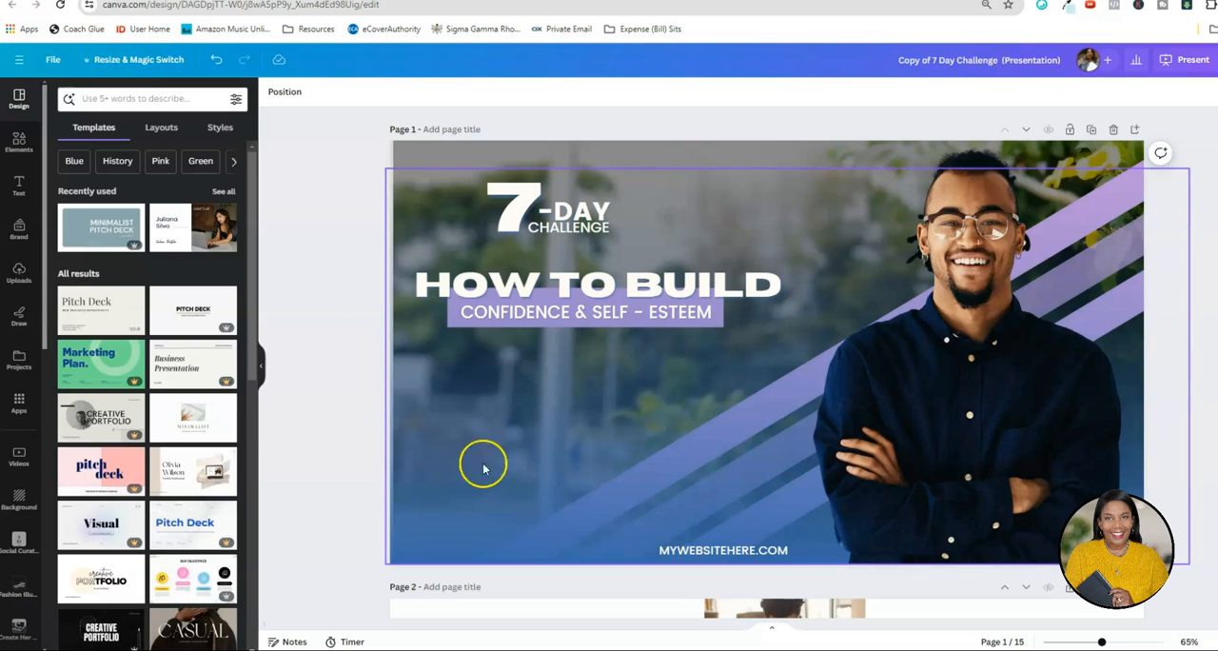
Search the elements for "profile image" and add the first circular frame with a green ring to the cover.
left_click(18, 141)
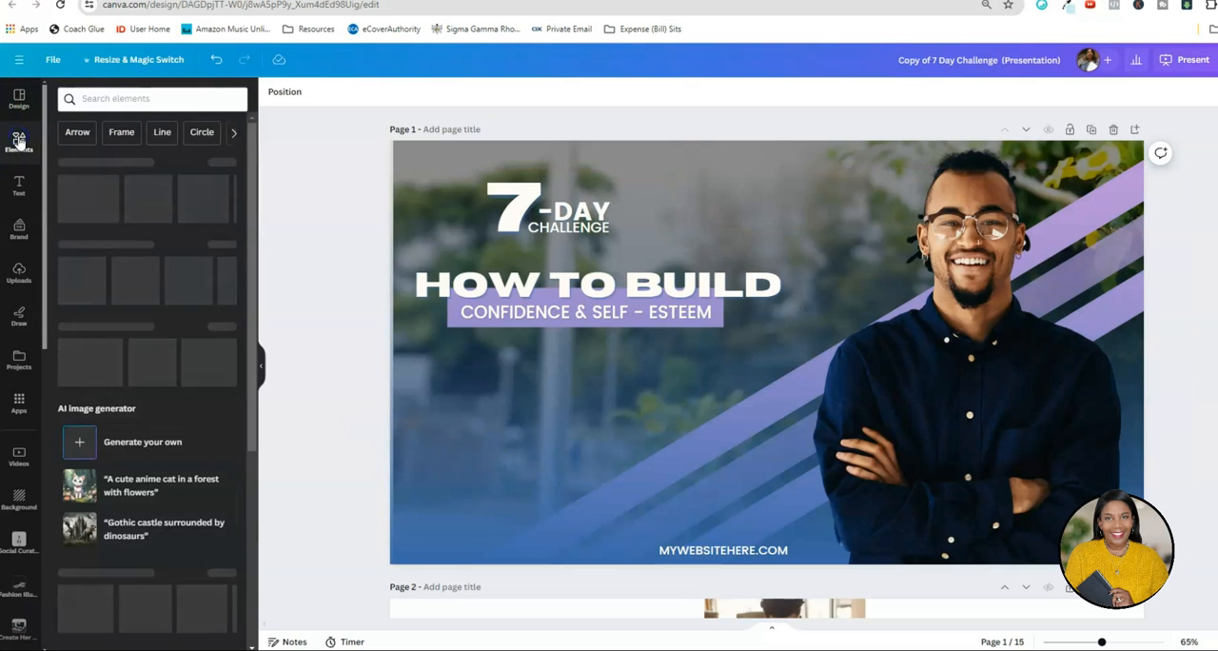
left_click(144, 98)
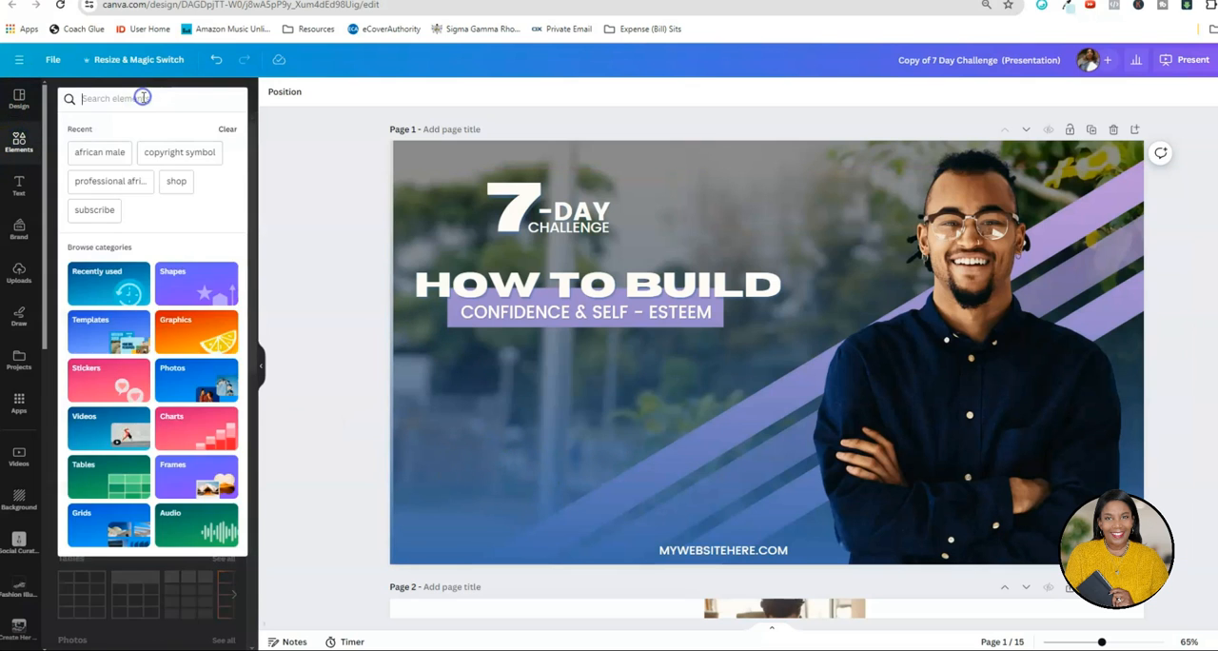
type("profile image")
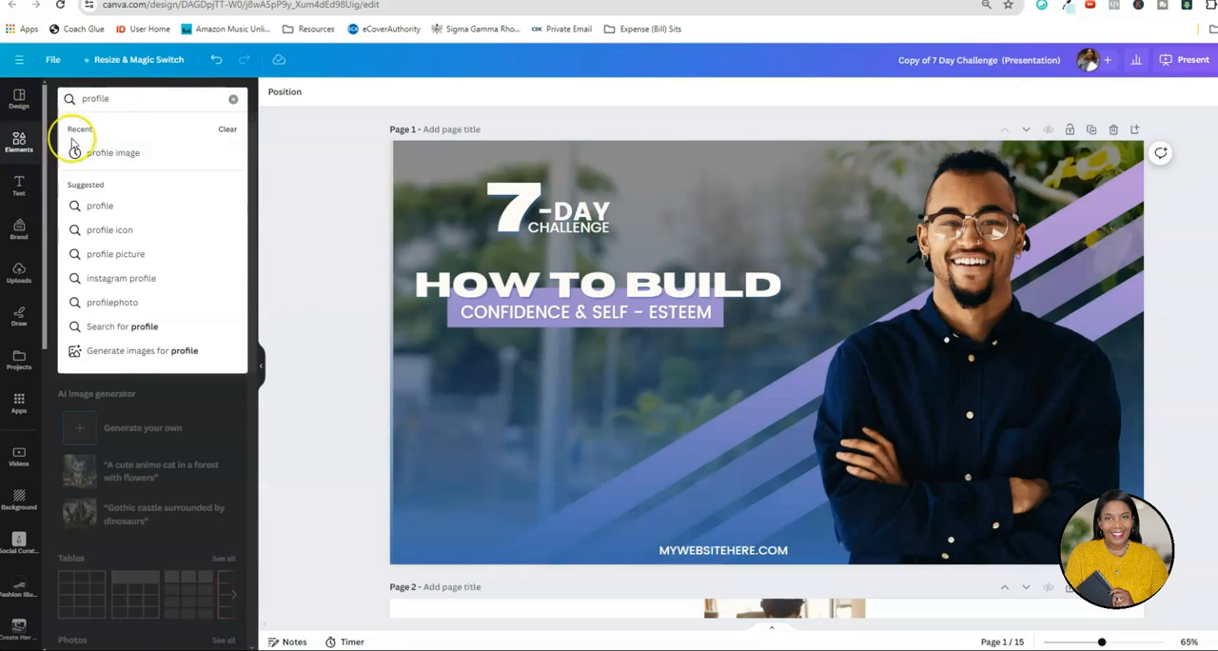
left_click(95, 150)
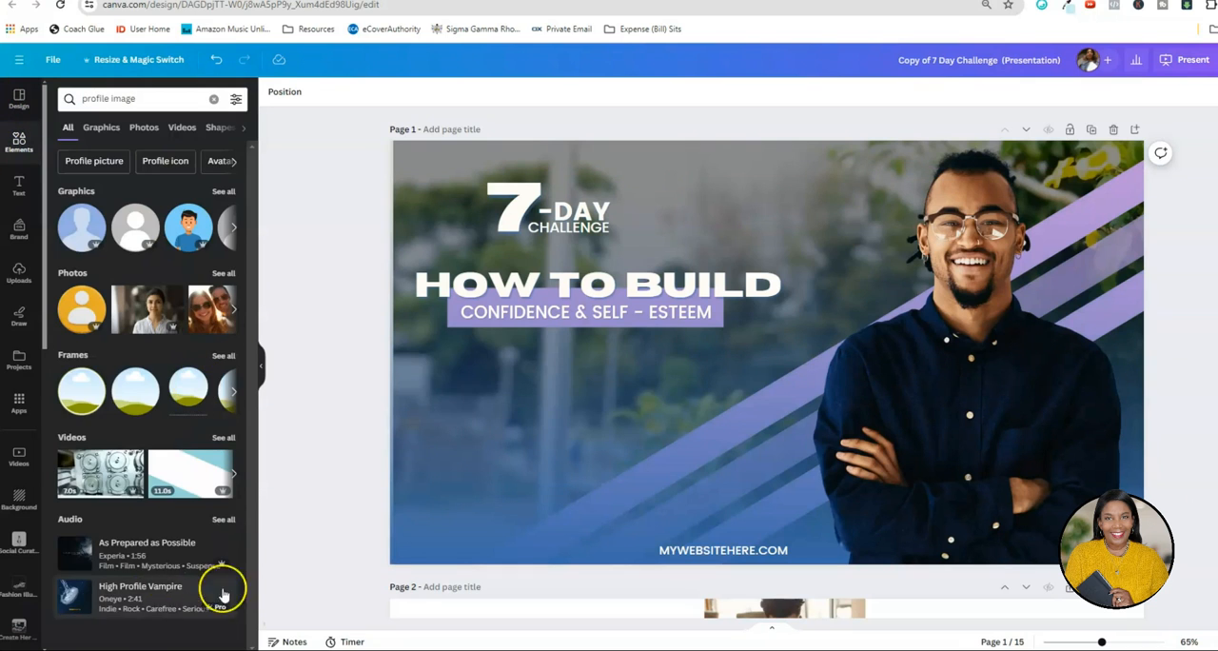
left_click(80, 391)
Shrink the circular frame and place it in the cover's lower-left area beneath the subtitle.
left_click_drag(790, 357, 581, 453)
left_click_drag(663, 341, 625, 379)
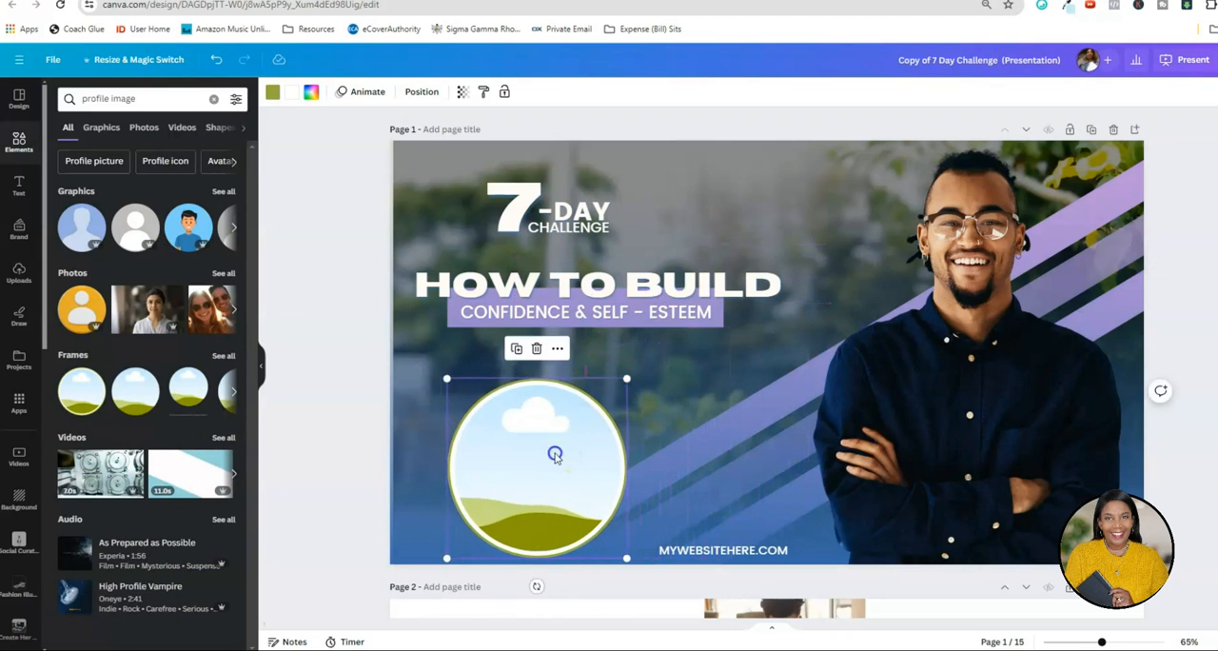
left_click_drag(552, 453, 536, 448)
left_click(357, 424)
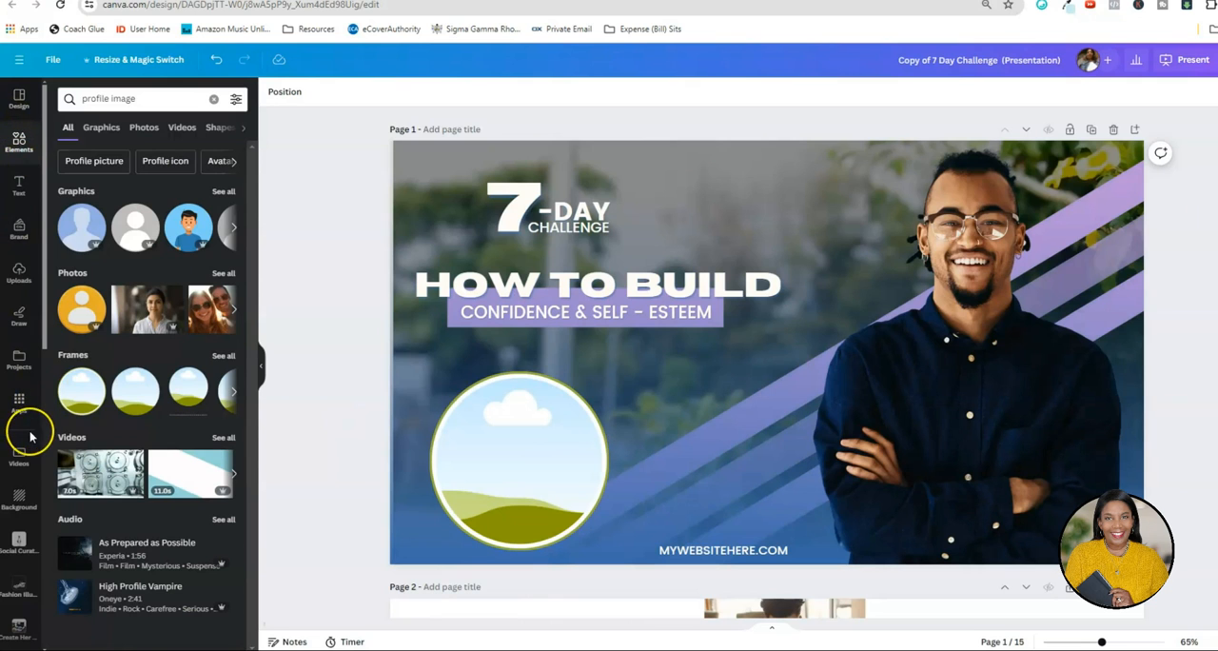
Fill the circular frame with the instructor's portrait in the pink top from the personal photo folder.
left_click(18, 385)
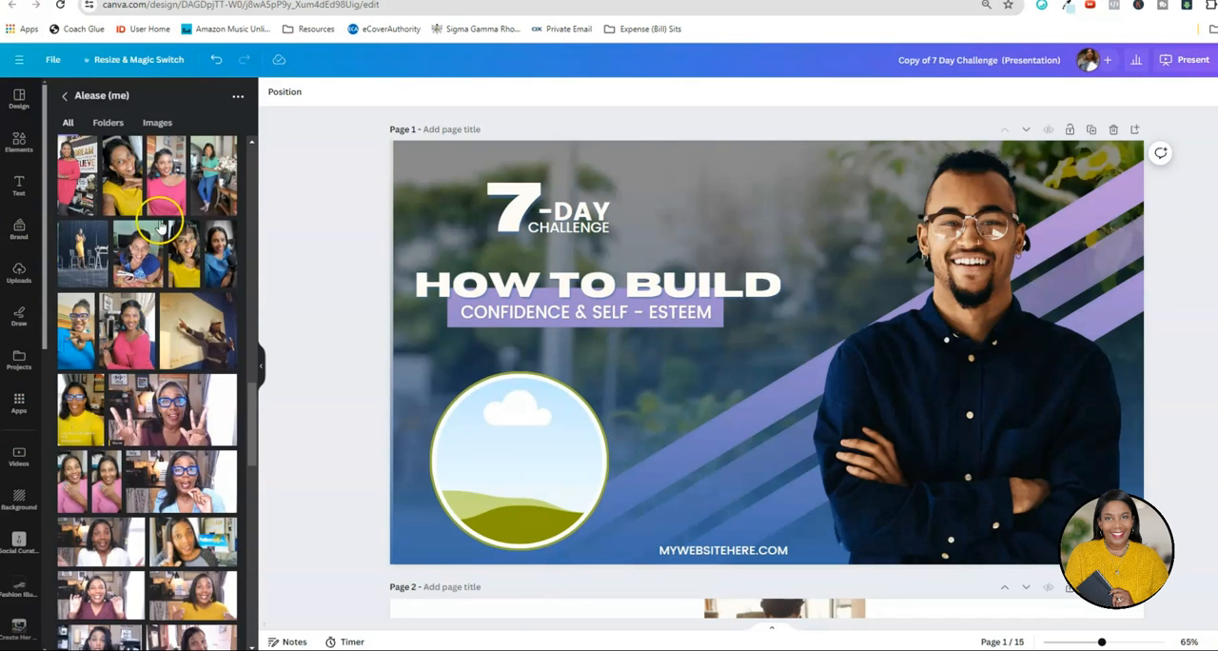
left_click_drag(393, 397, 500, 454)
double_click(488, 425)
left_click(324, 347)
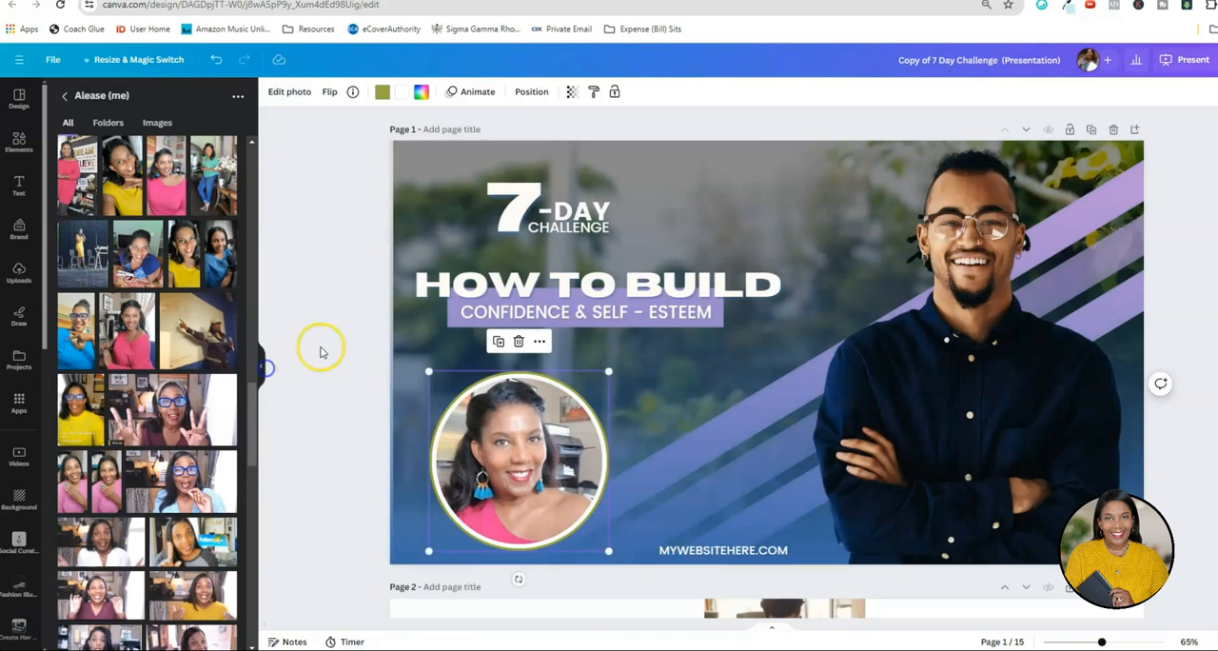
Recolor the portrait frame's green ring to the light purple from the document colors.
left_click(538, 375)
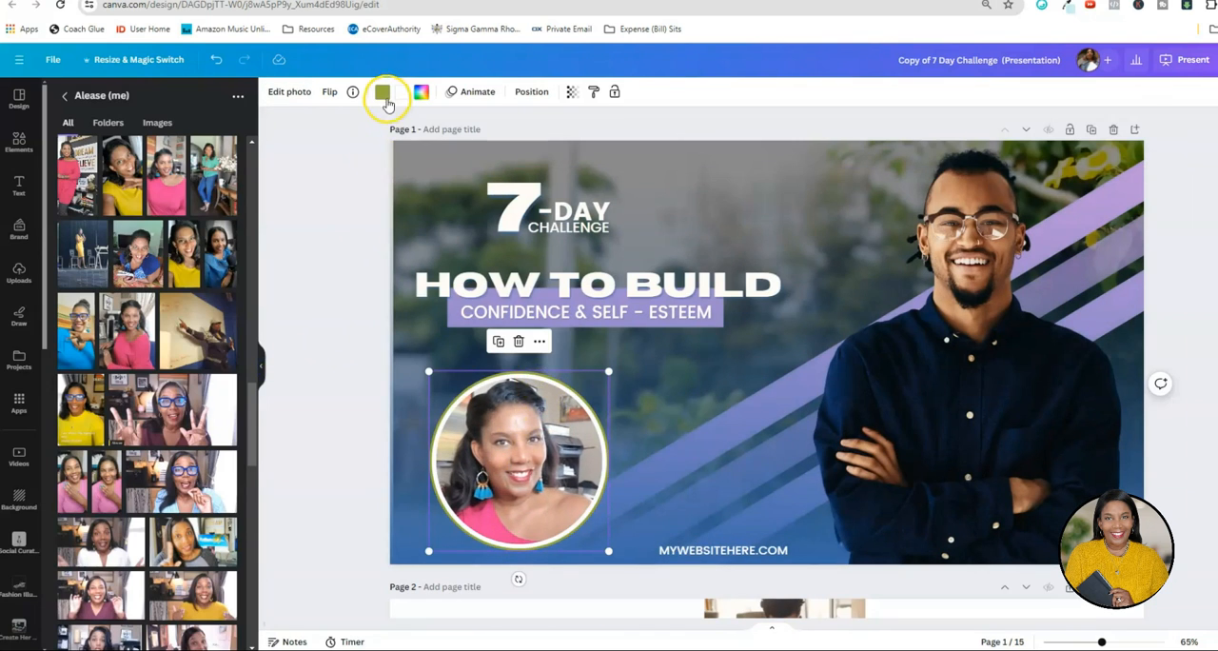
left_click(383, 92)
left_click(168, 165)
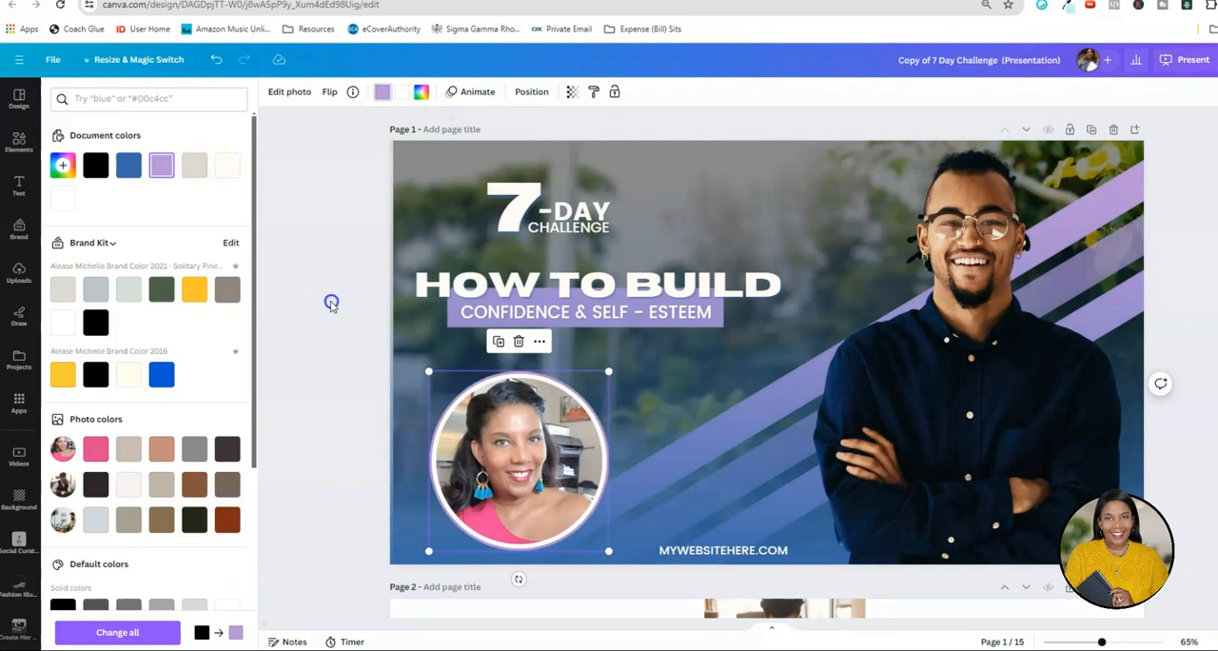
left_click(330, 303)
Replace the cover's website text with the instructor's name and the title INSTRUCTOR, placed beside the portrait.
left_click(720, 550)
double_click(720, 550)
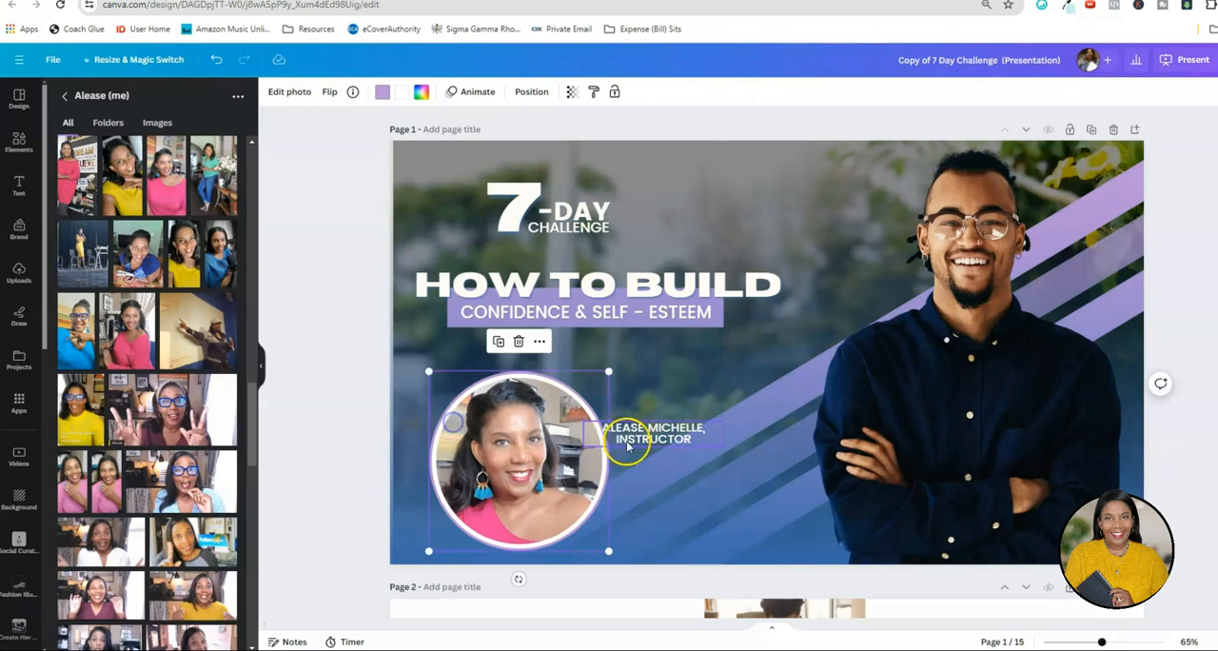
left_click(380, 409)
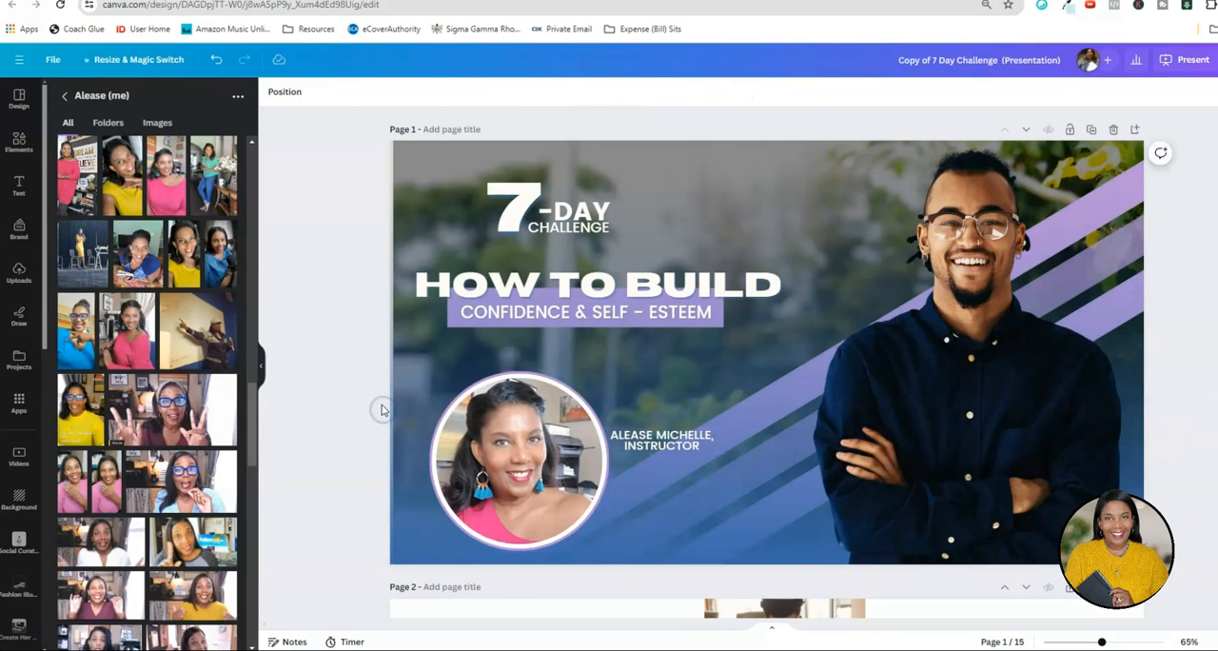
Duplicate the Welcome page (page 2).
left_click(1041, 348)
scroll(1051, 352, "down", 5)
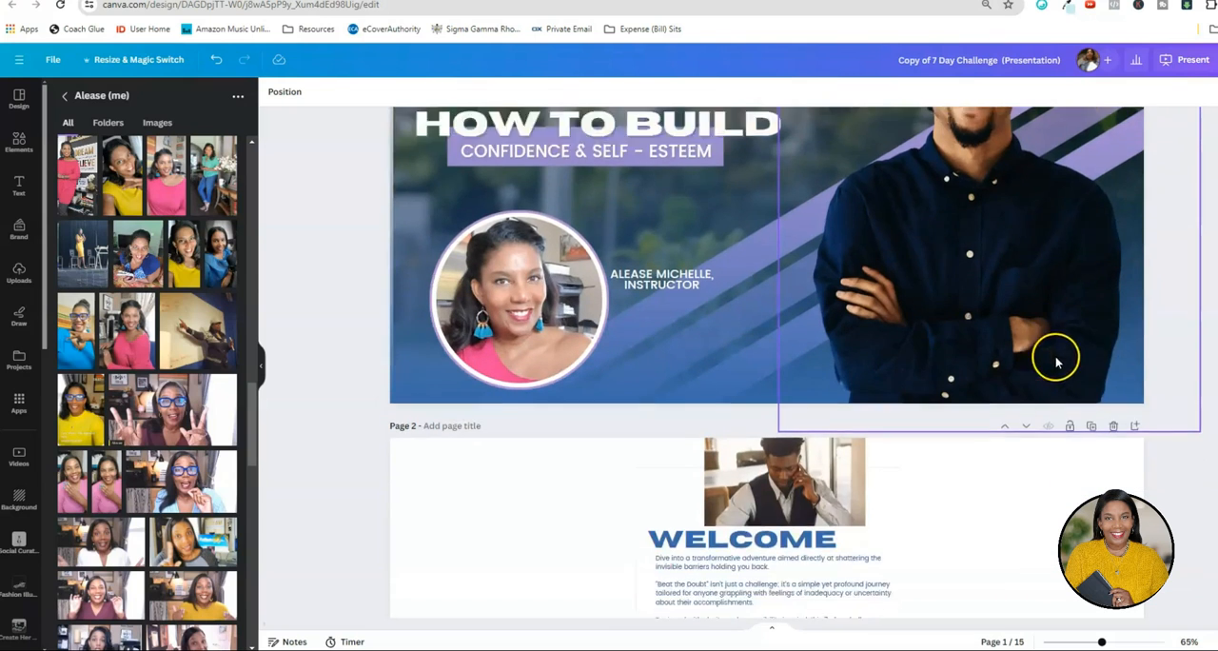
left_click(894, 390)
scroll(930, 358, "down", 2)
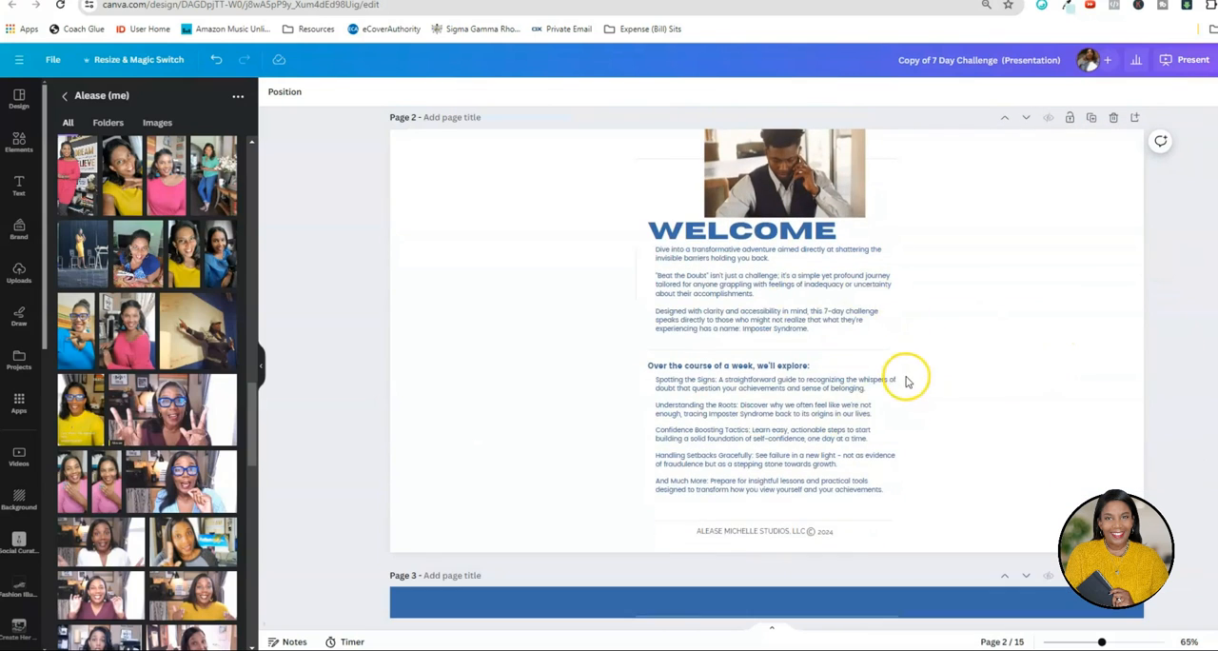
scroll(905, 372, "up", 2)
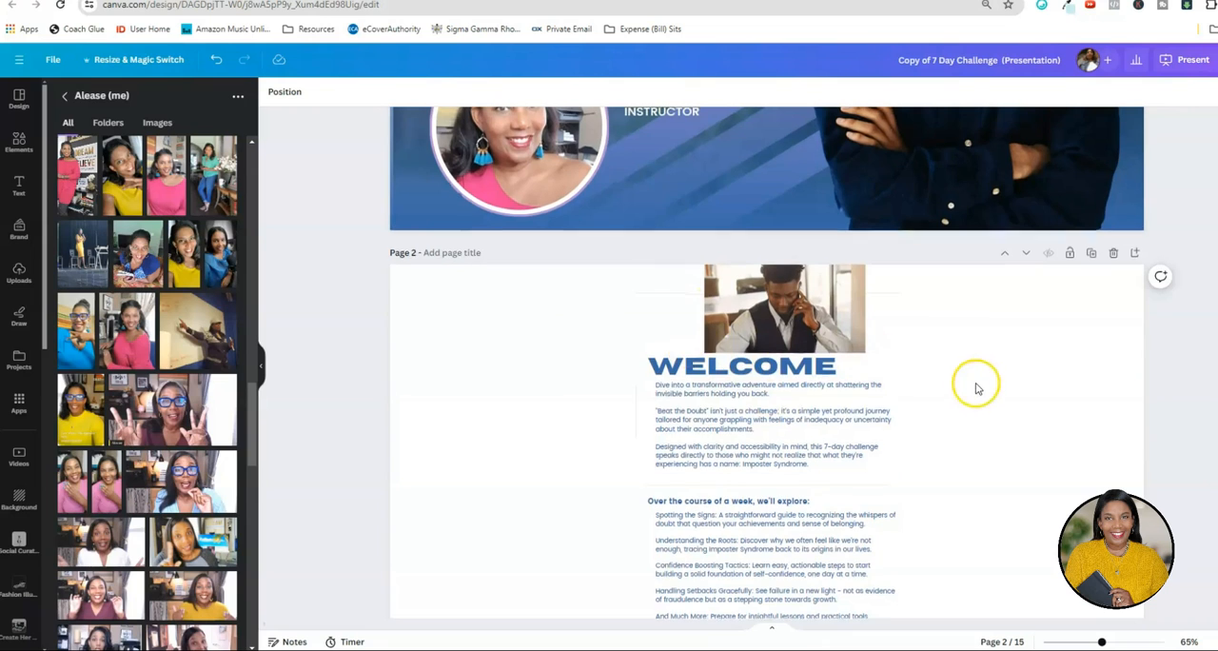
scroll(1037, 392, "up", 2)
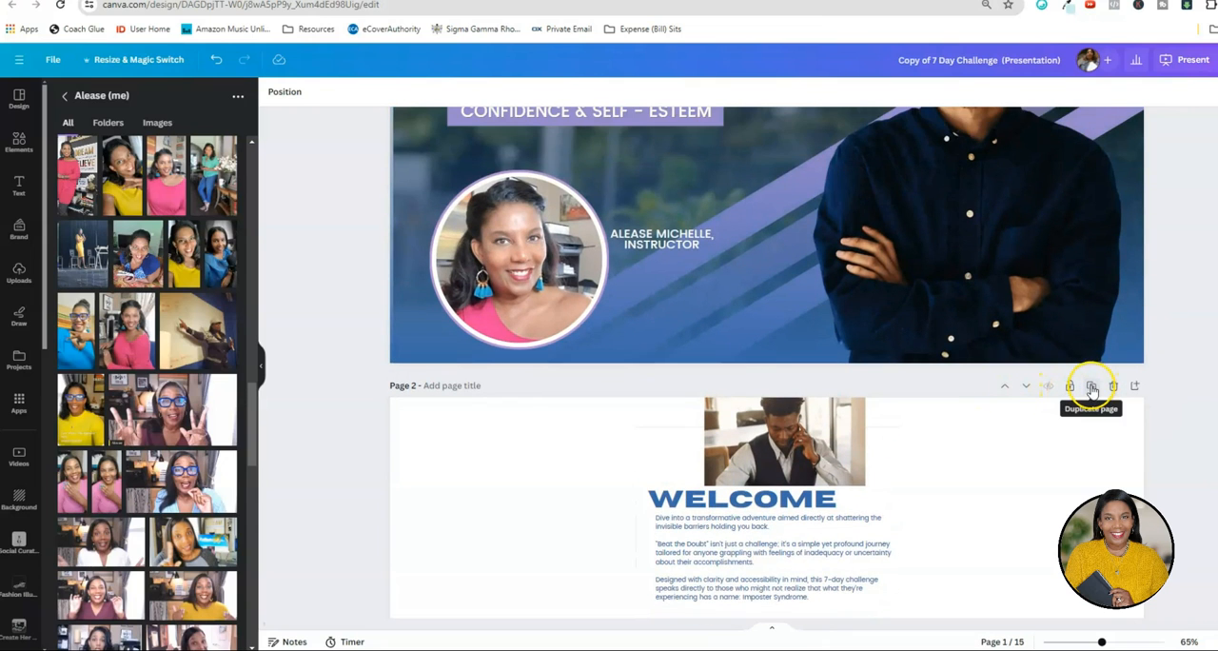
left_click(1091, 390)
Delete the "Over the course of a week, we'll explore:" heading and its list from the first Welcome page.
scroll(1027, 288, "up", 2)
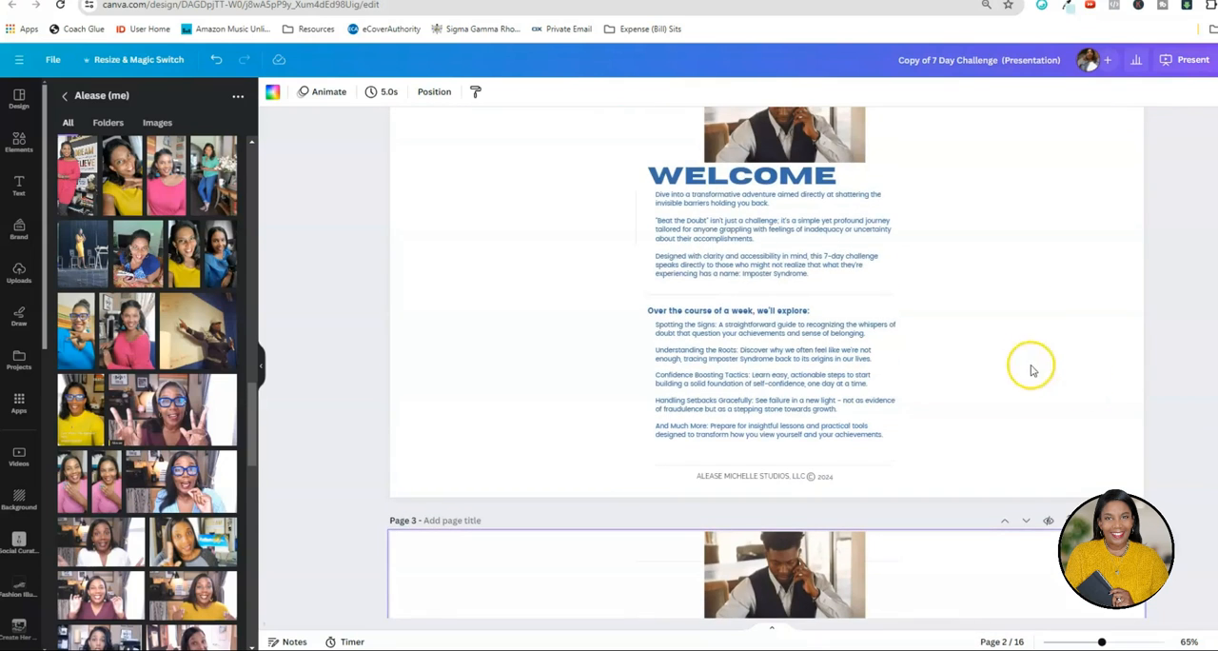
left_click(776, 367)
key("Delete")
left_click(742, 310)
key("Delete")
Enlarge the remaining photo, heading and intro text together on page 2 and shift the copyright footer slightly right.
left_click(743, 294)
scroll(1002, 365, "up", 1)
left_click_drag(1063, 411, 775, 48)
left_click_drag(636, 362, 454, 508)
left_click_drag(893, 389, 815, 378)
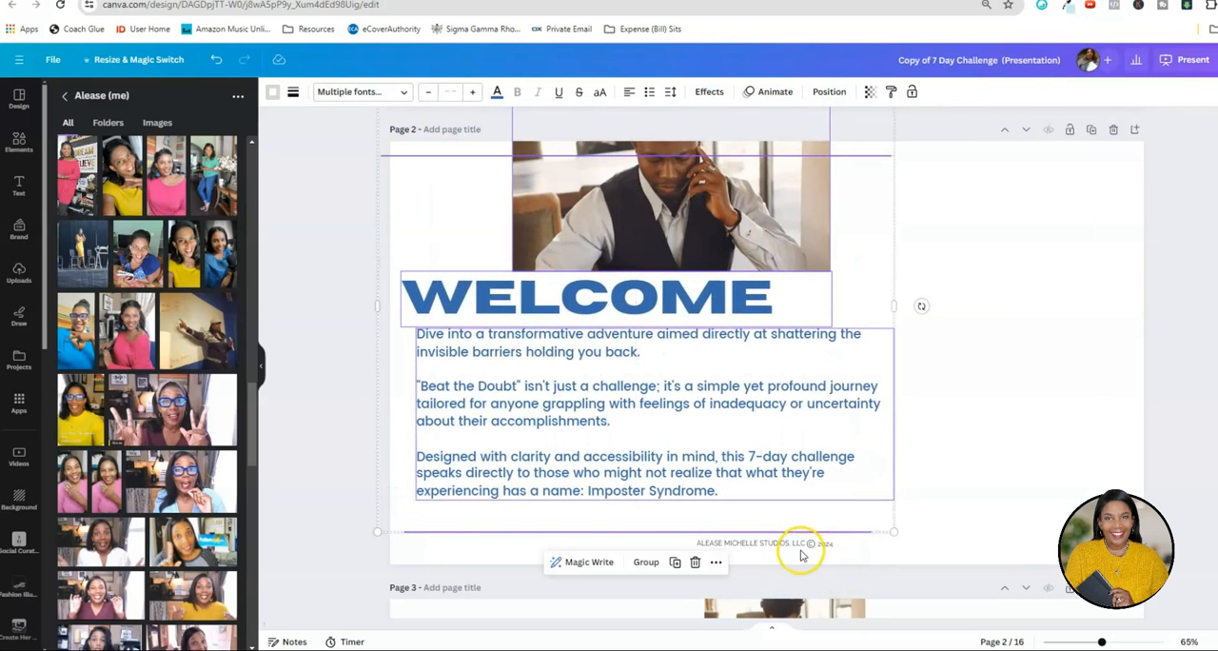
left_click(802, 546)
left_click_drag(802, 550, 818, 555)
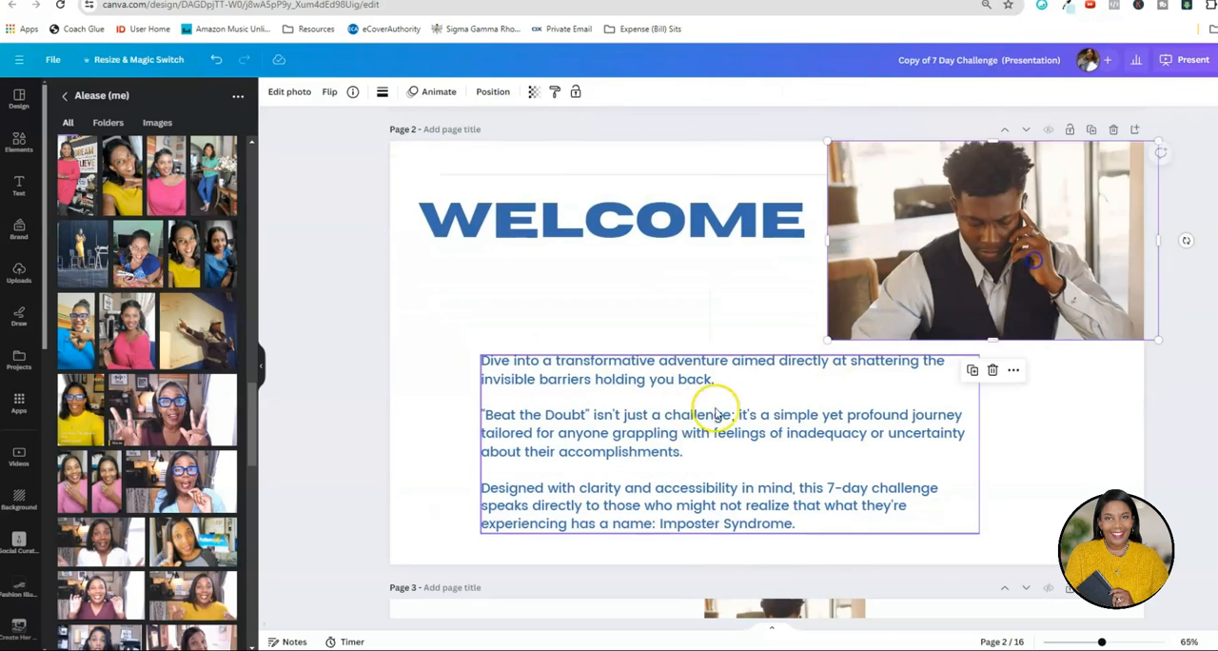
Rearrange page 2 with the photo in the upper-right corner, the WELCOME heading beside it and the widened intro text below.
left_click(685, 394)
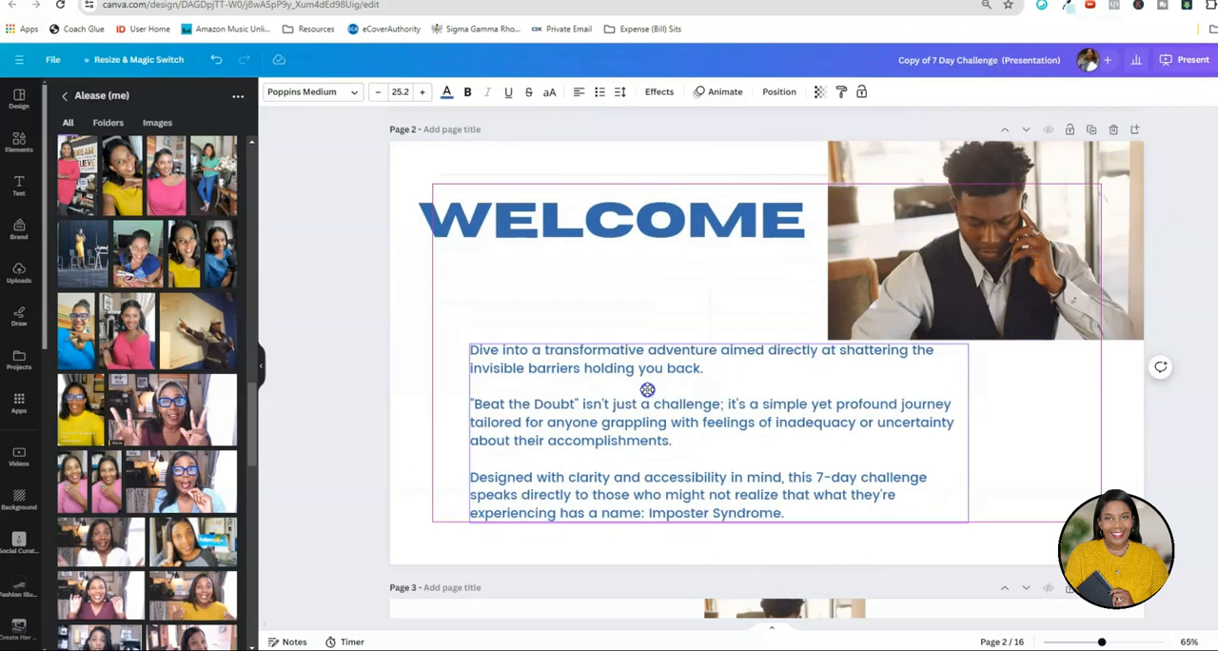
left_click_drag(957, 433, 1050, 438)
left_click(546, 235)
left_click_drag(546, 235, 546, 252)
left_click(949, 255)
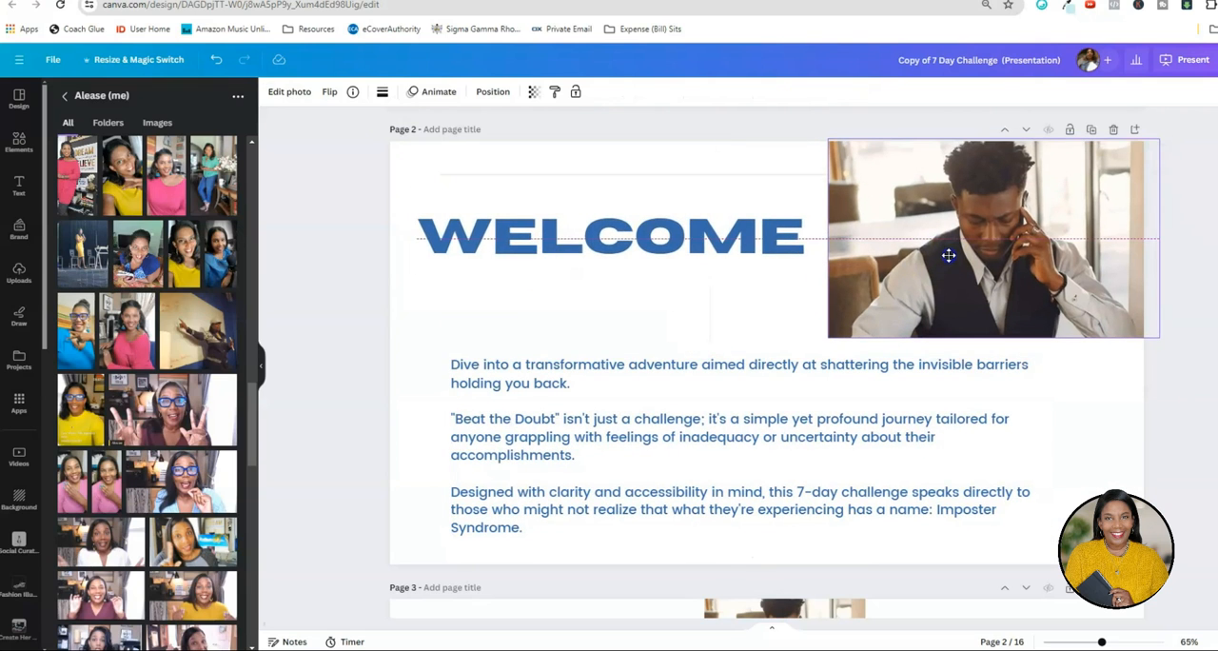
left_click(644, 254)
Delete the photo, WELCOME heading and intro text from page 3.
scroll(1133, 285, "down", 4)
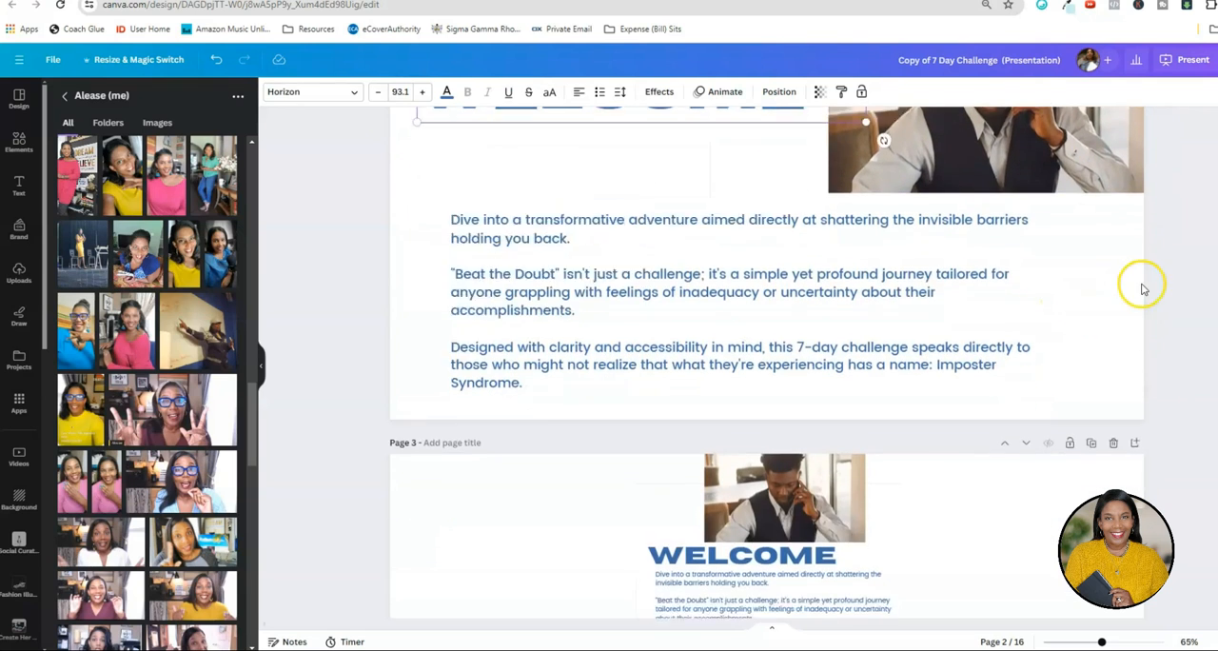
left_click_drag(993, 444, 677, 266)
key("Delete")
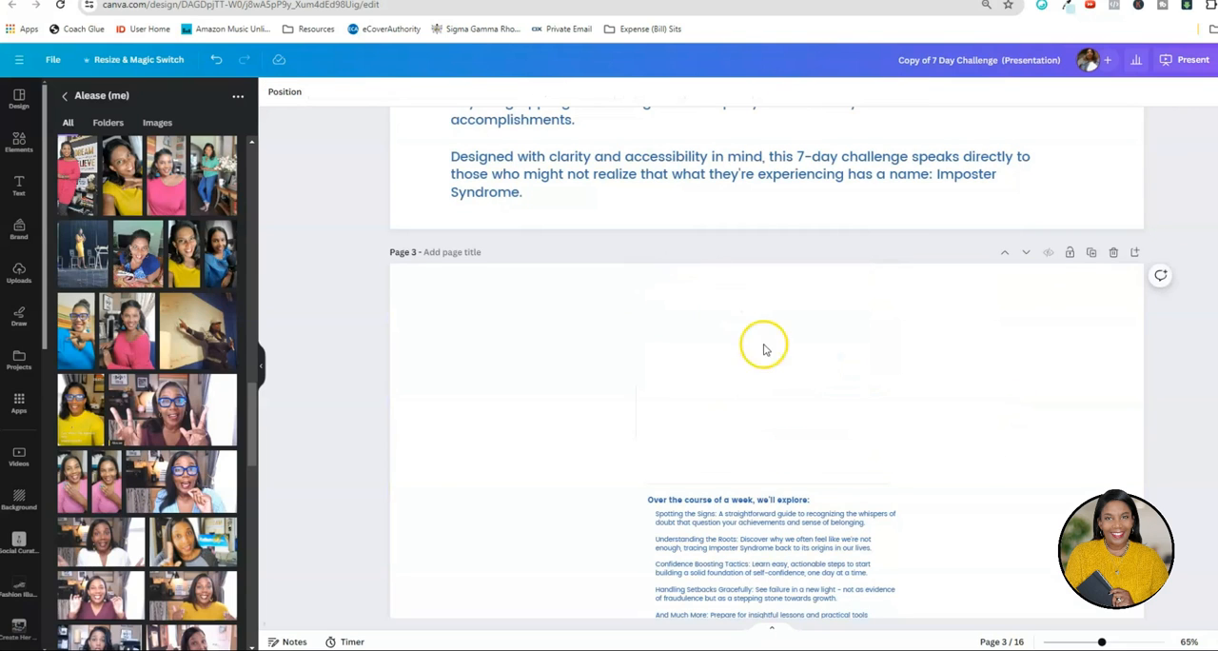
Move page 3's remaining heading, list, lines and footer to the upper-left area and enlarge them together to fill the slide.
scroll(543, 370, "down", 2)
left_click_drag(545, 285, 1032, 564)
left_click_drag(891, 457, 677, 265)
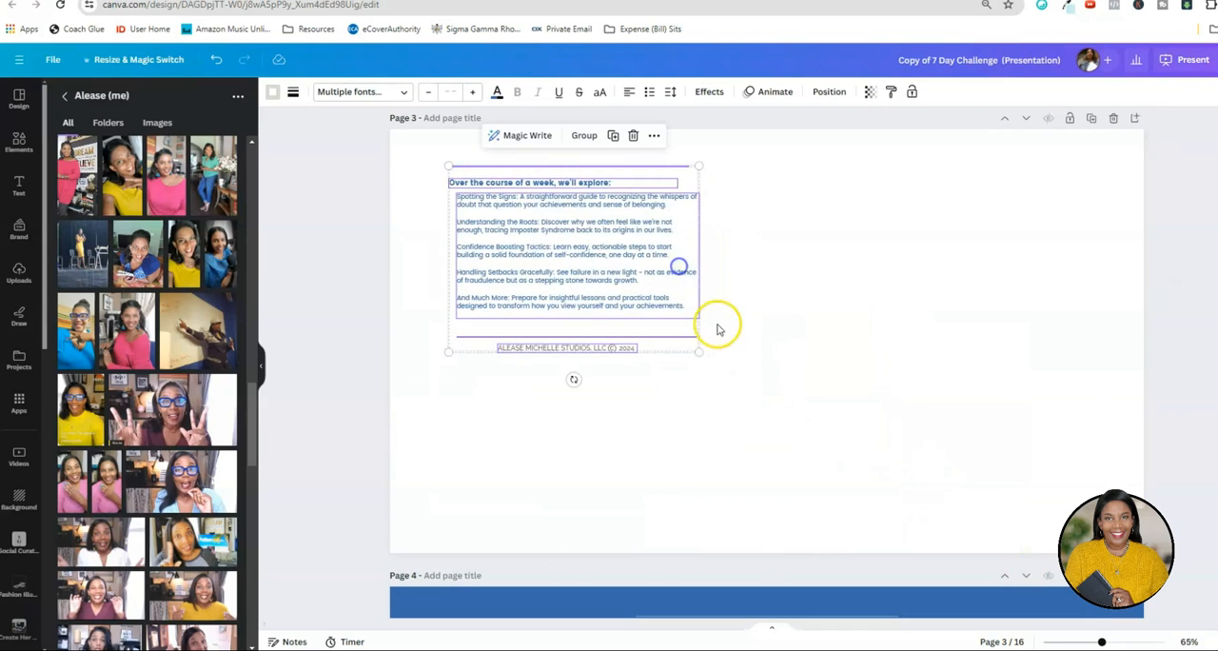
left_click_drag(701, 353, 939, 531)
Delete both parts of the copyright footer from page 3.
left_click(732, 529)
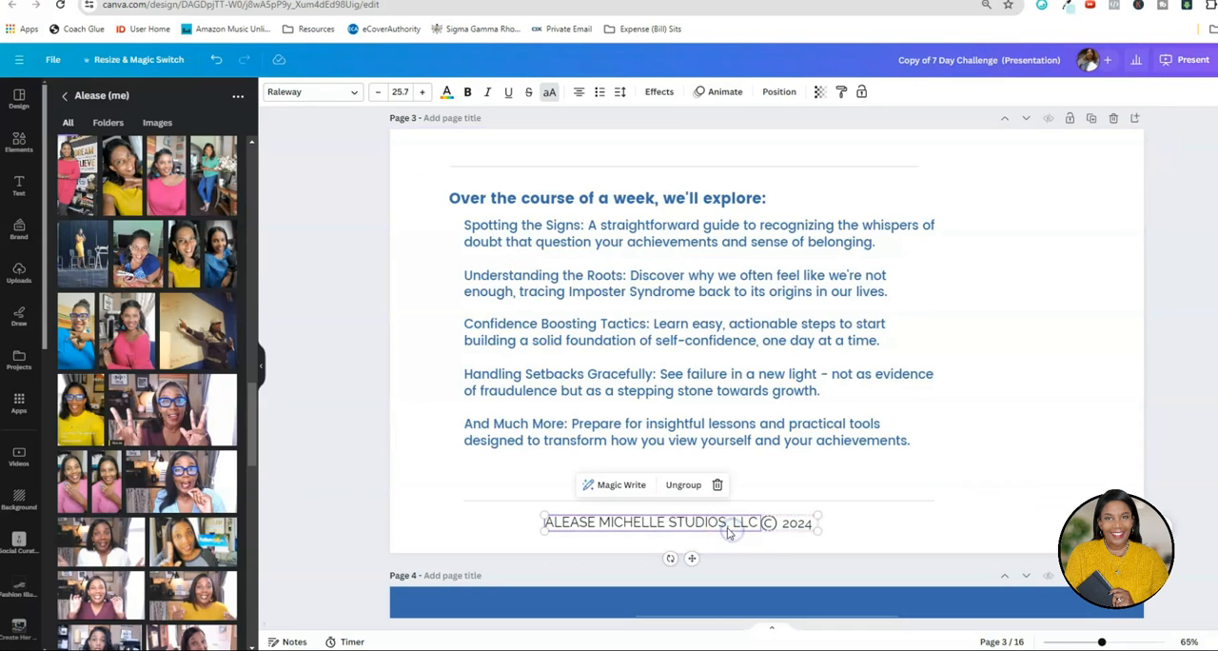
key("Delete")
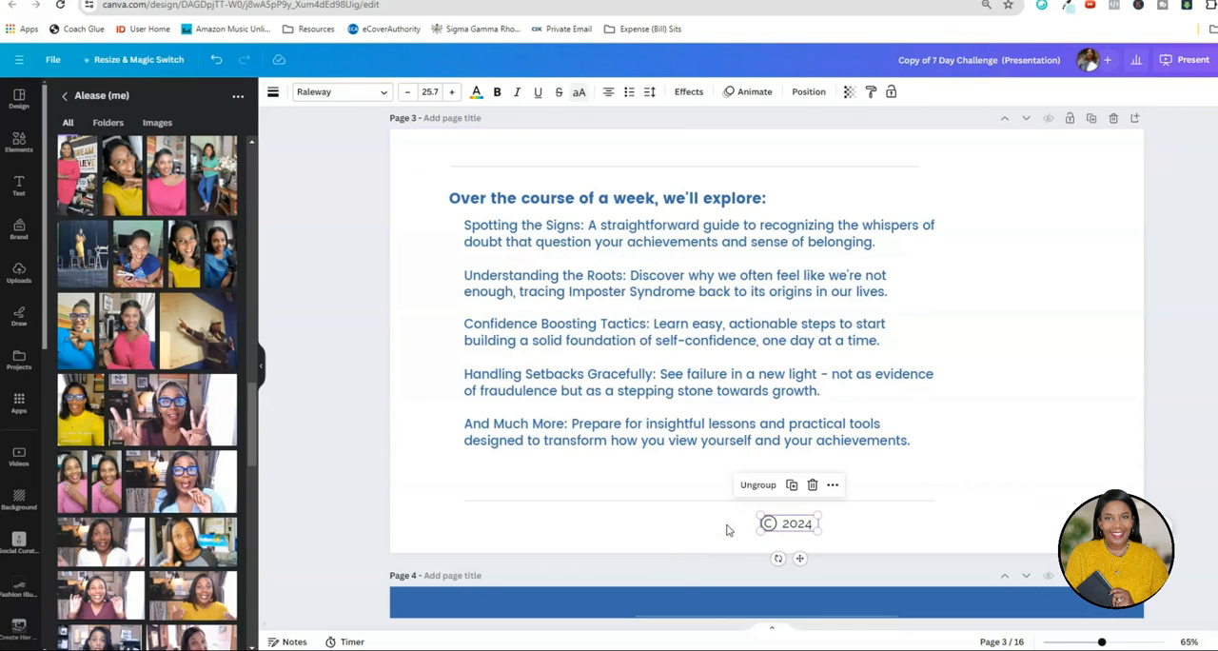
key("Delete")
Shift page 3's heading, list and divider lines together slightly to the right.
left_click_drag(419, 147, 1005, 481)
left_click_drag(900, 457, 913, 461)
left_click(1098, 460)
Check the intro text's font size on page 2 and set page 3's list to the same 25.2.
scroll(1085, 459, "up", 5)
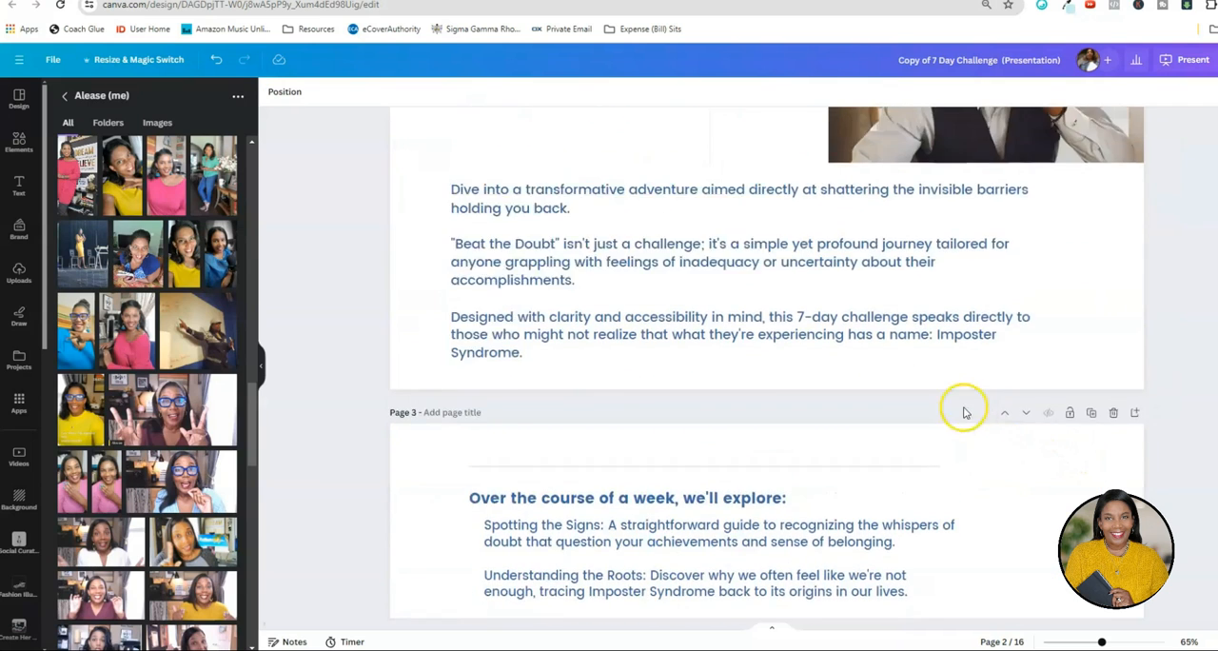
left_click(674, 465)
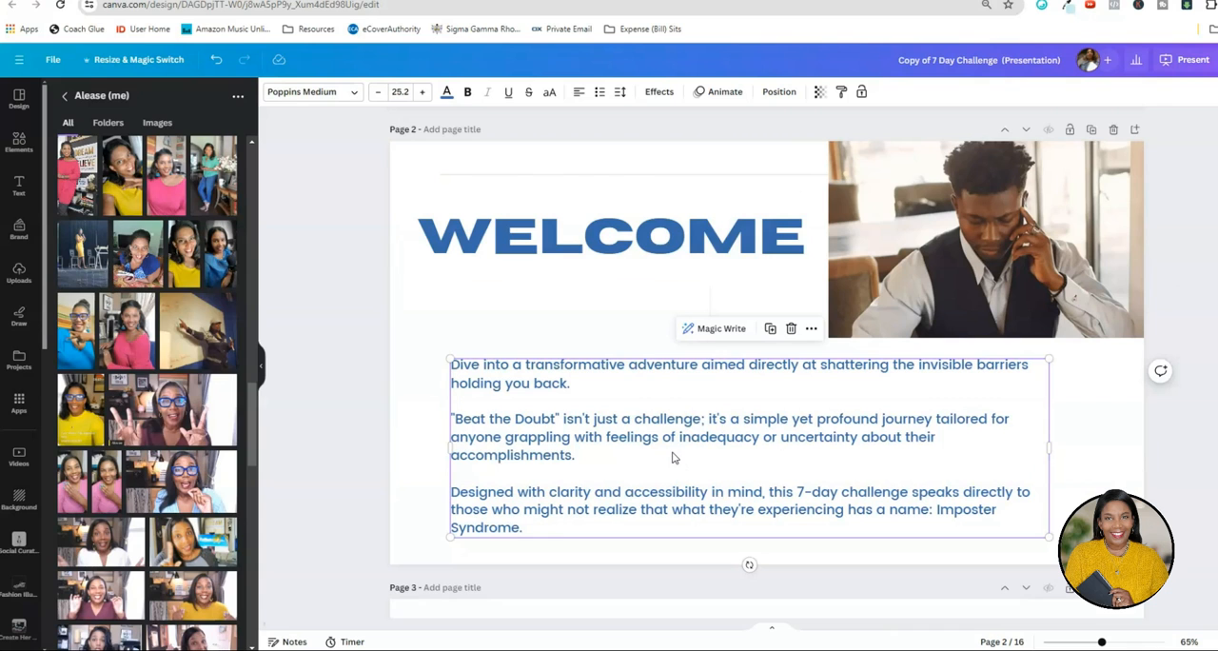
scroll(672, 456, "down", 5)
left_click(672, 449)
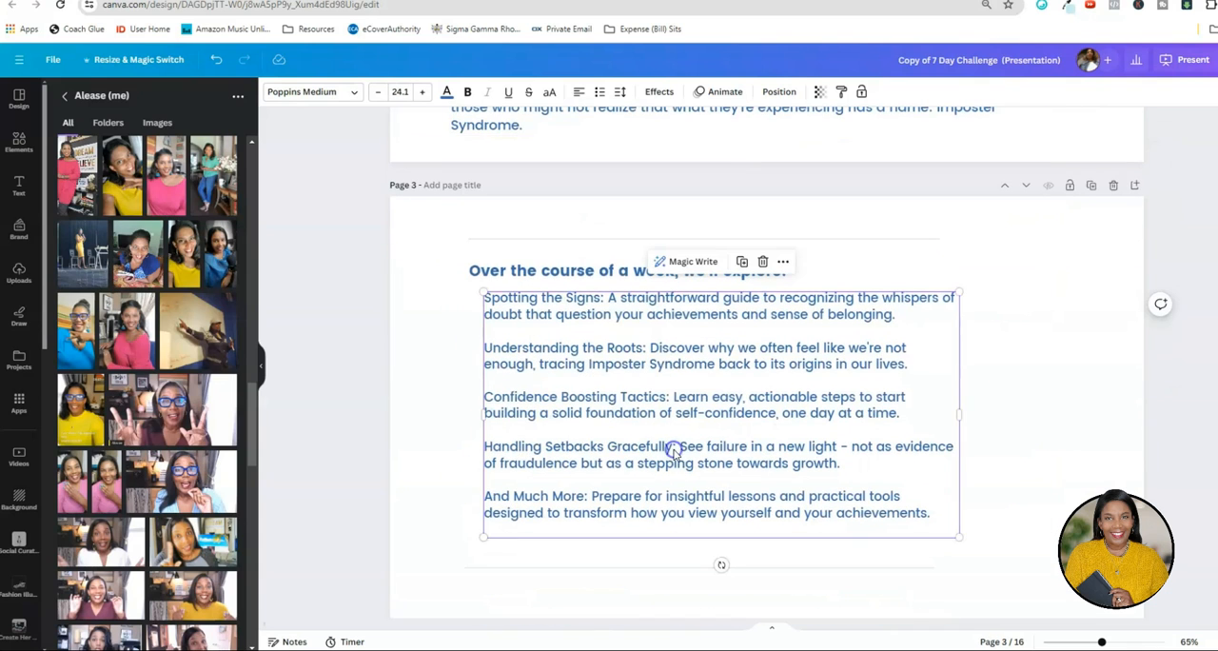
left_click(422, 93)
left_click(408, 93)
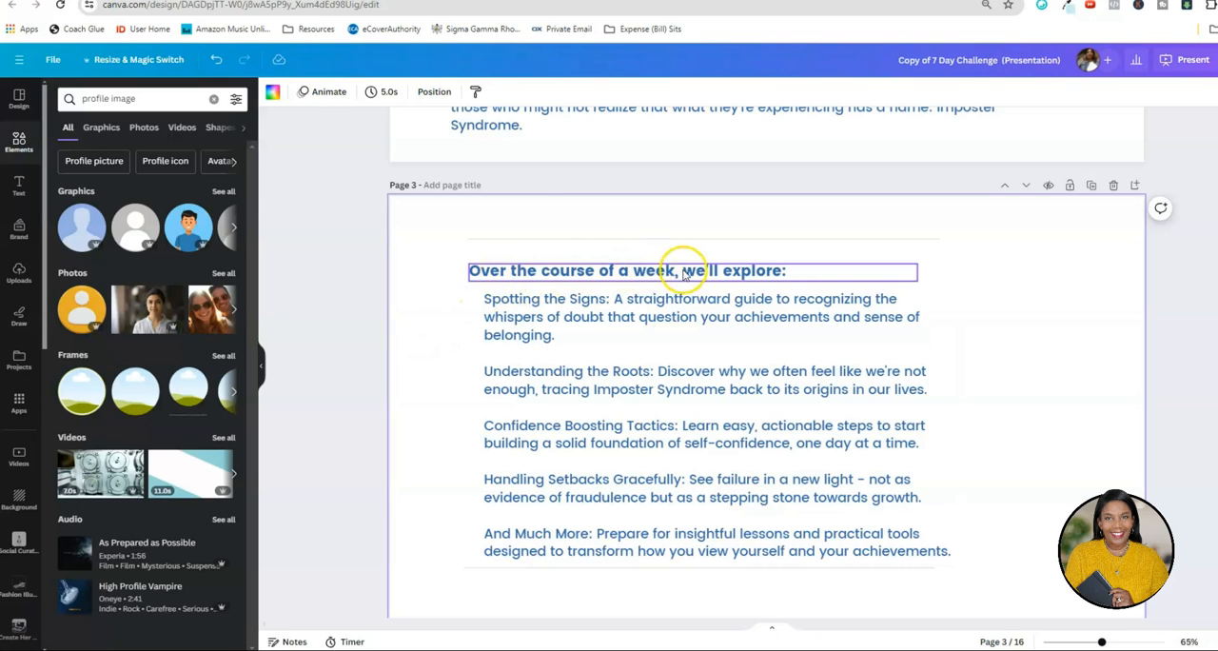
Change page 3's heading to "In this Course:" and move the list slightly left and widen it.
left_click(634, 274)
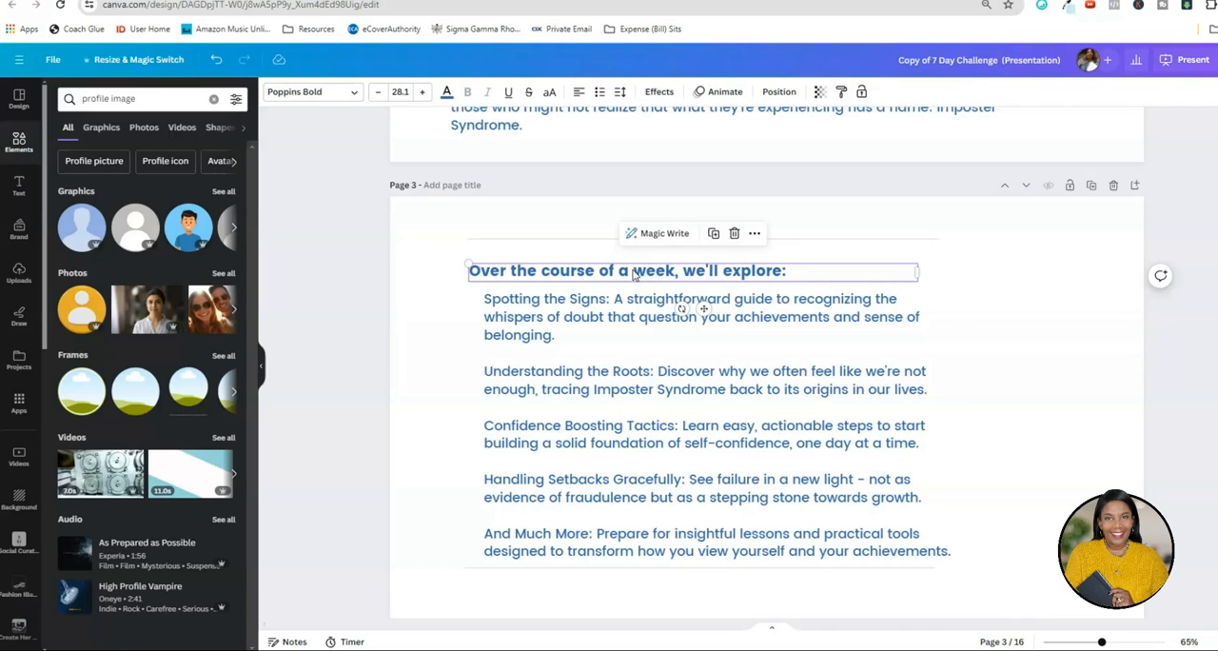
double_click(547, 276)
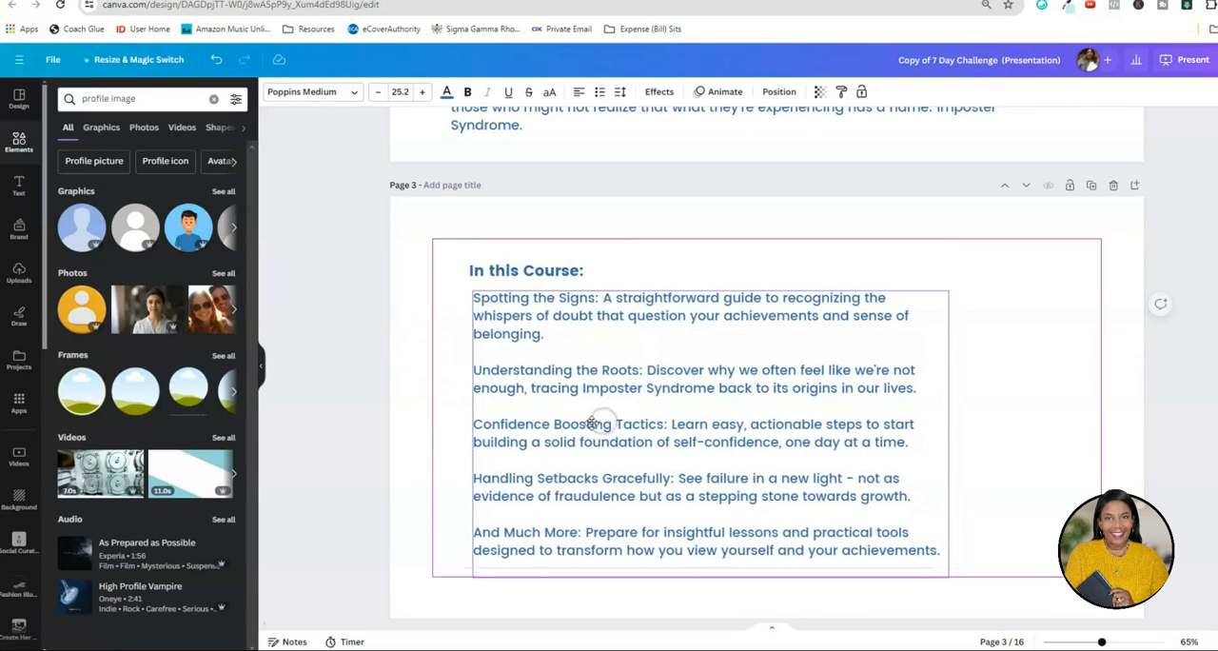
left_click_drag(949, 433, 1016, 430)
Format the whole course list on page 3 as a bulleted list.
left_click(889, 515)
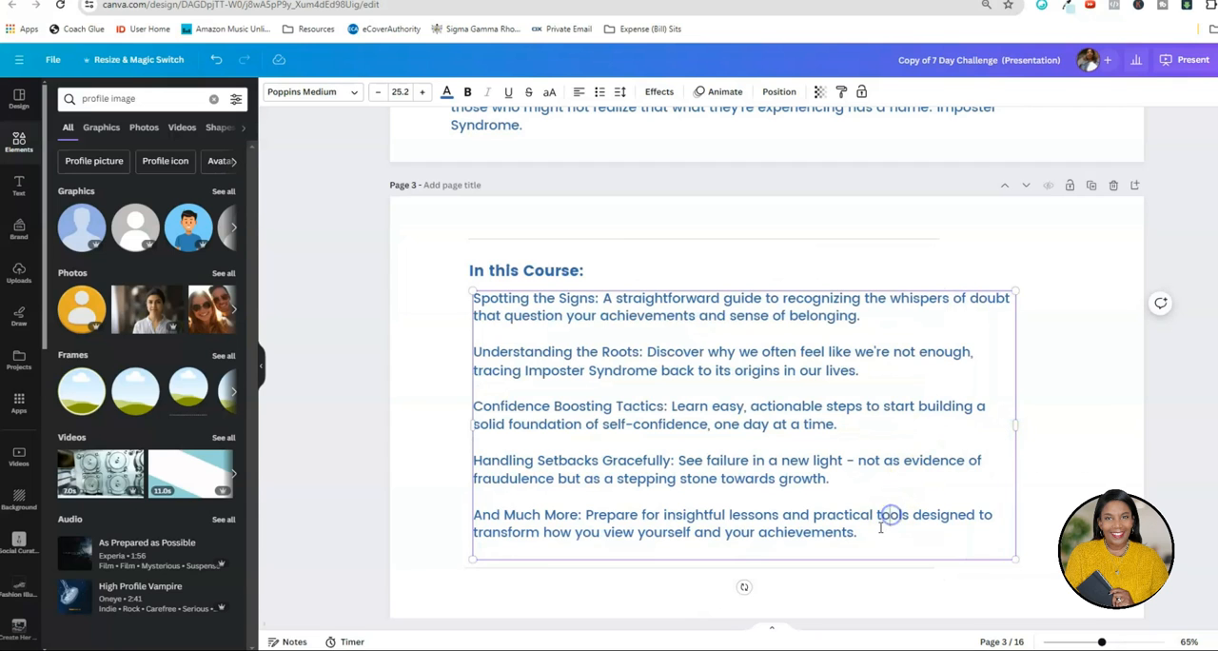
key("ctrl+a")
key("ctrl+shift+8")
left_click(416, 495)
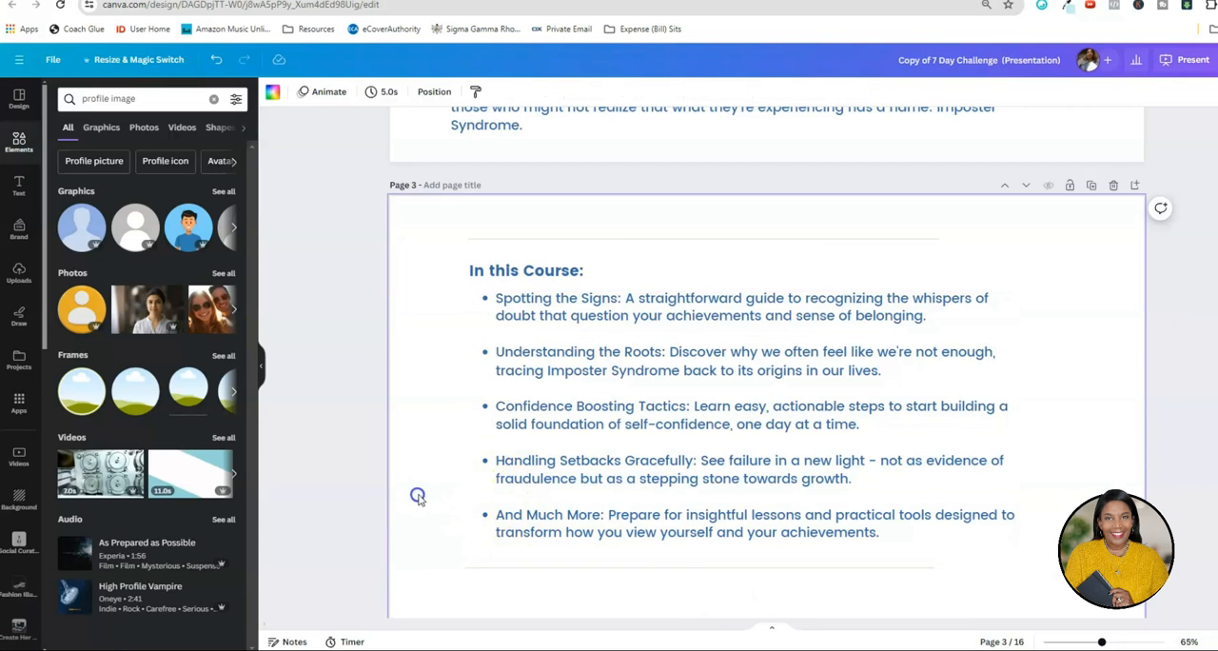
left_click(635, 502)
left_click(1051, 512)
Copy the instructor's circular portrait from the cover onto page 3, shrinking it and placing it in the lower-left corner.
scroll(1051, 512, "up", 5)
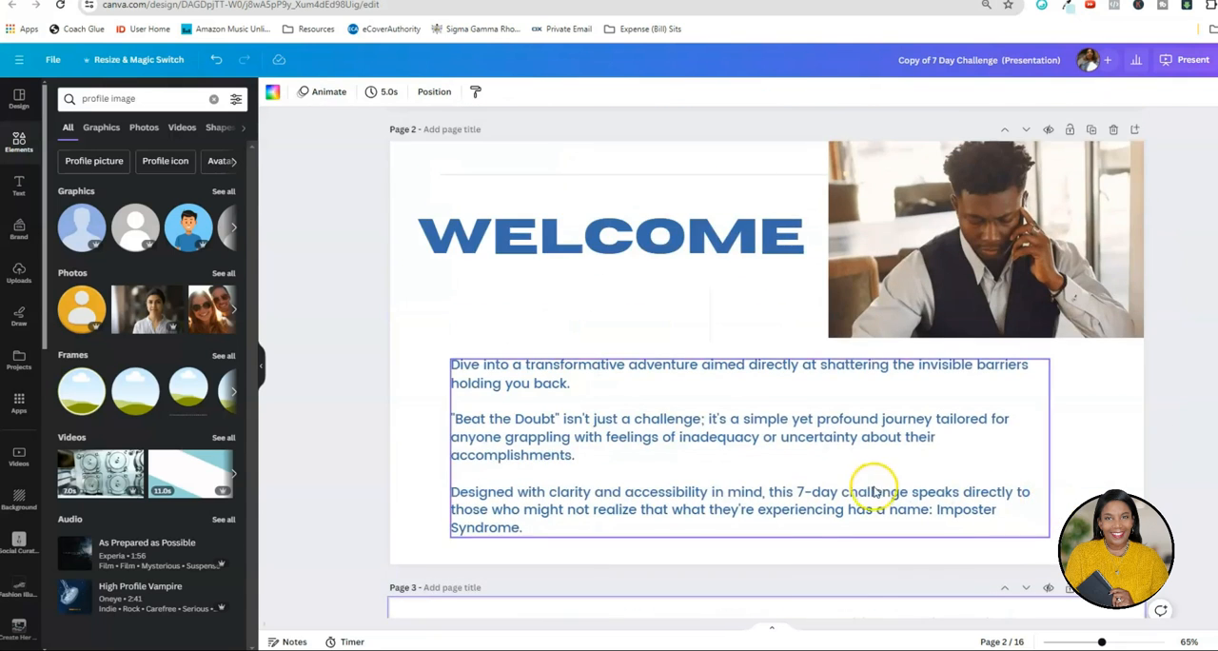
scroll(874, 487, "up", 4)
left_click(502, 362)
right_click(501, 362)
left_click(657, 386)
scroll(712, 422, "down", 10)
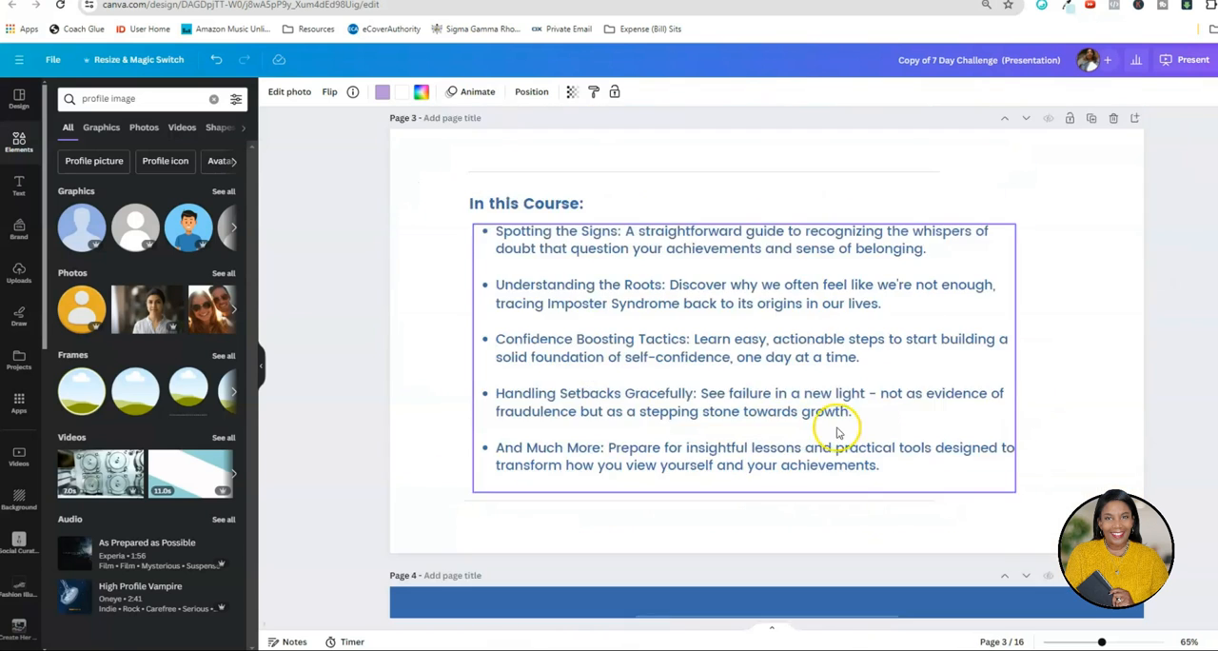
scroll(837, 433, "down", 2)
right_click(1091, 366)
left_click(1109, 402)
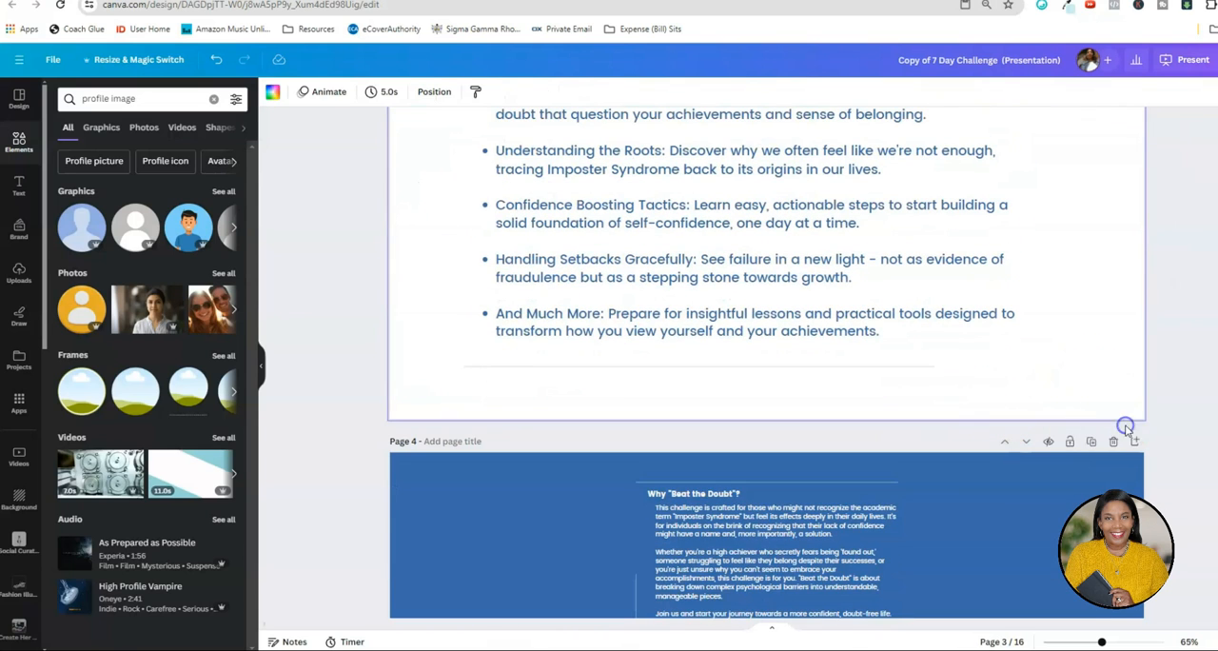
left_click_drag(613, 221, 495, 313)
left_click_drag(479, 373, 435, 371)
Paste the small portrait into page 2's lower-left corner and move the intro text right to make room for it.
scroll(424, 385, "up", 5)
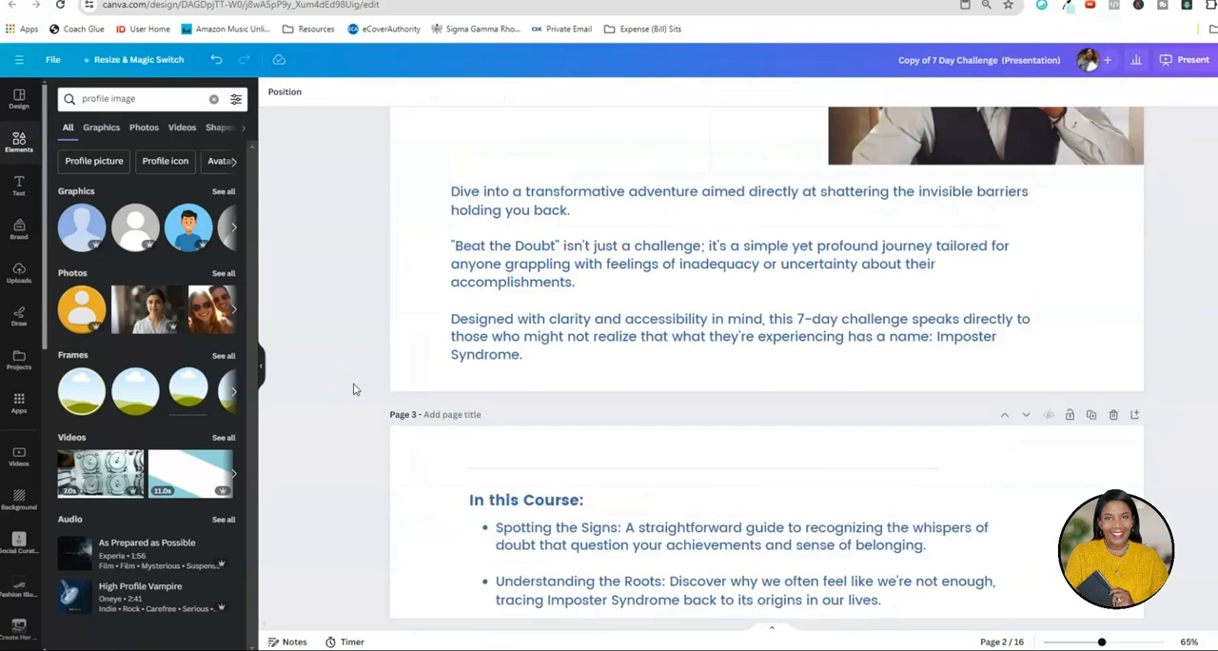
right_click(393, 389)
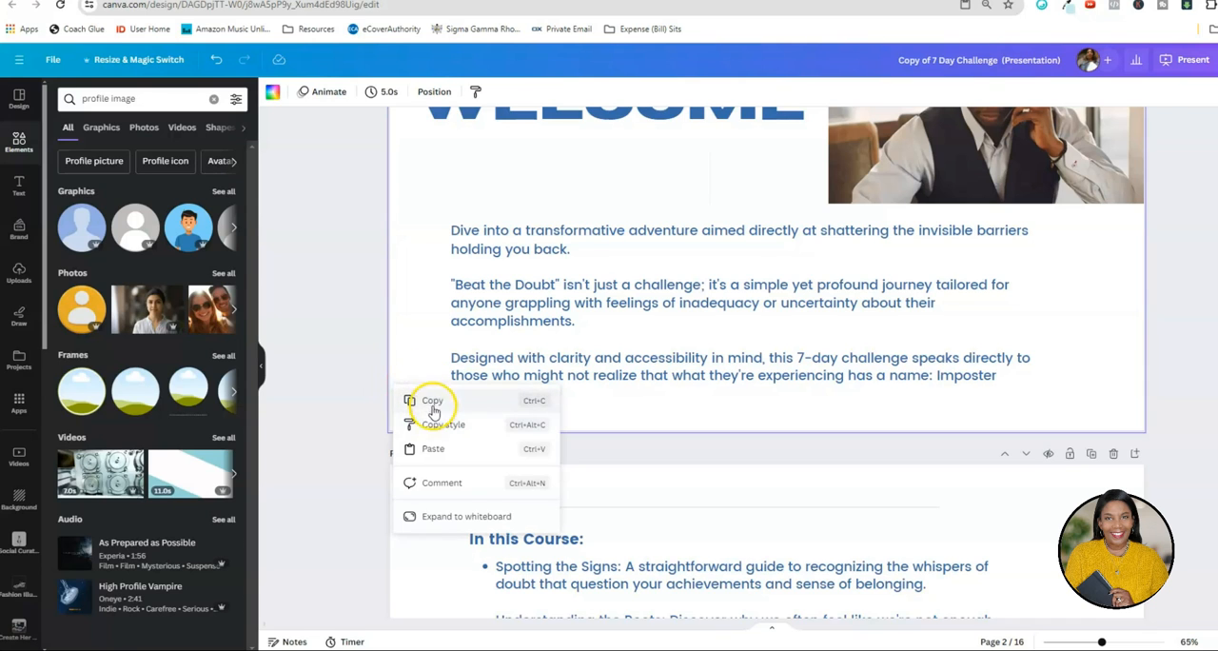
left_click(437, 442)
left_click_drag(635, 341, 681, 335)
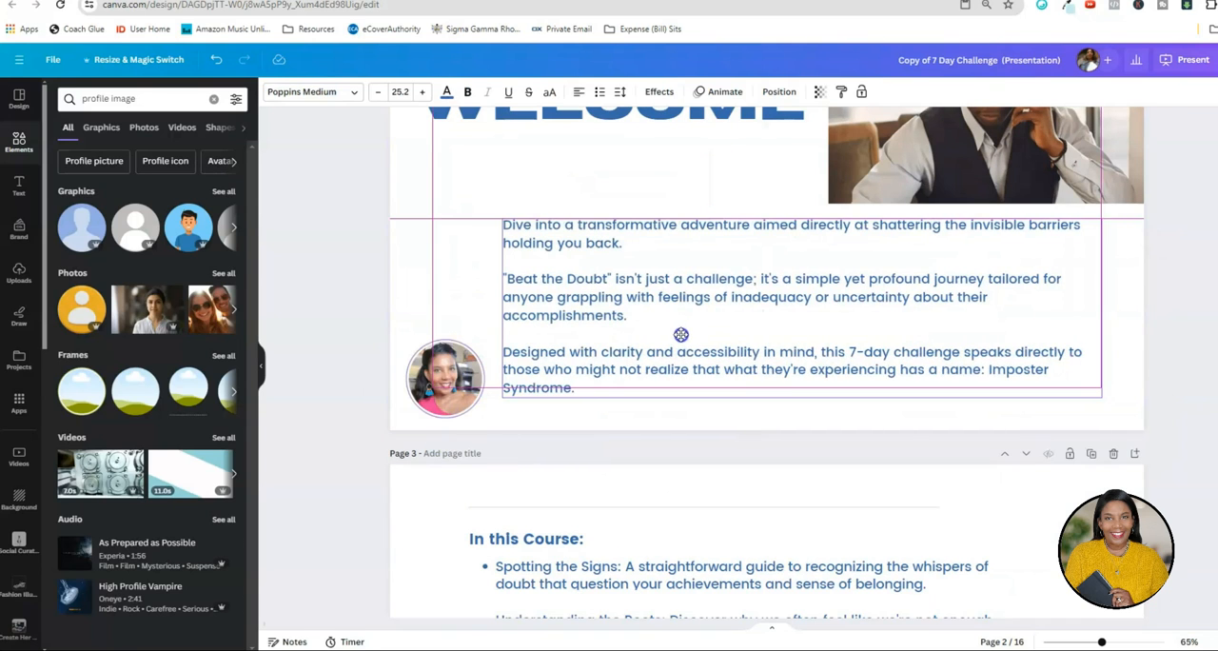
left_click_drag(442, 379, 446, 372)
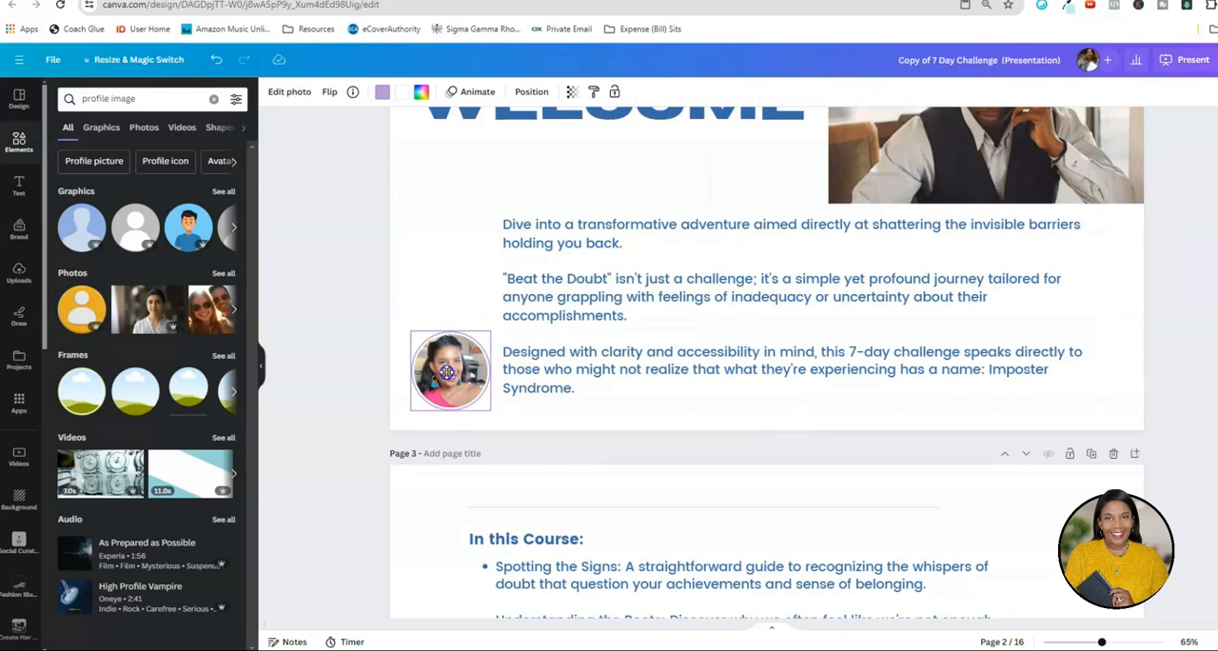
Copy the instructor name-and-title label beside the cover portrait.
scroll(390, 286, "up", 5)
left_click(673, 187)
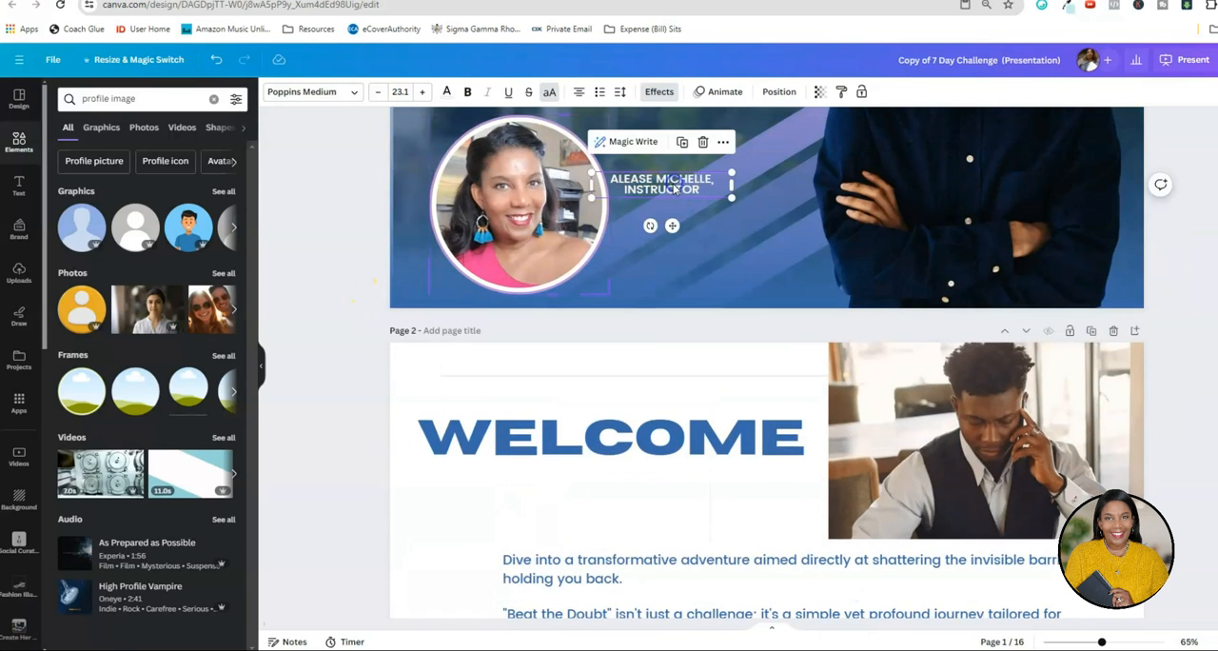
right_click(673, 187)
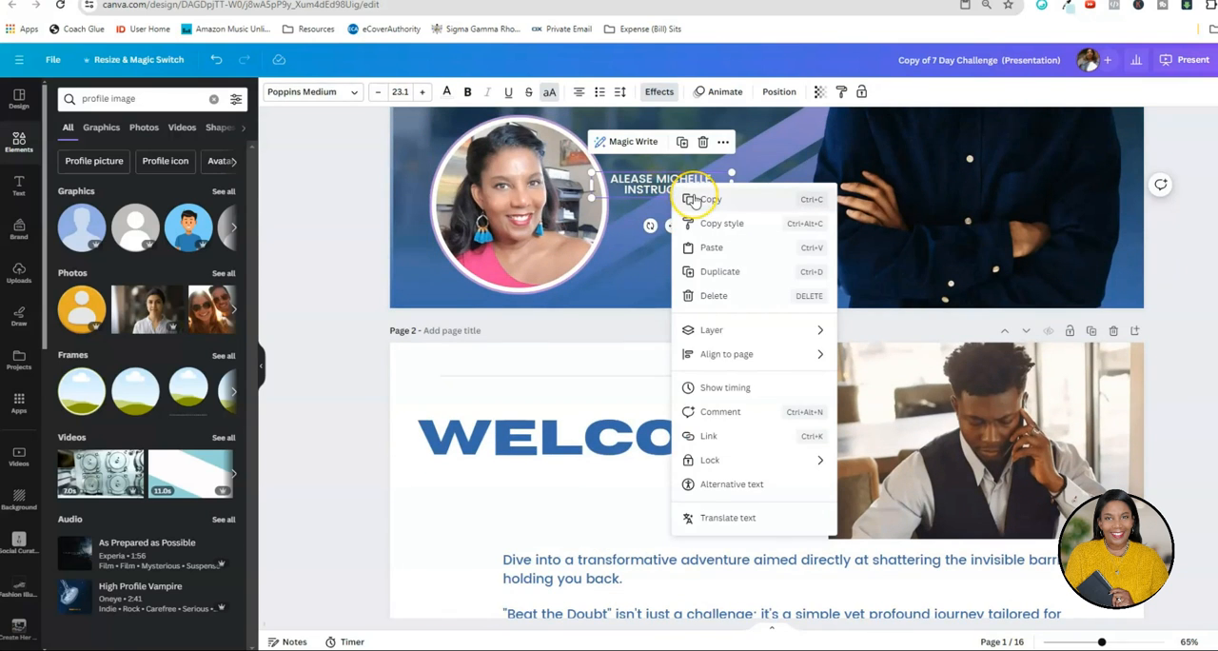
left_click(693, 200)
scroll(585, 290, "down", 6)
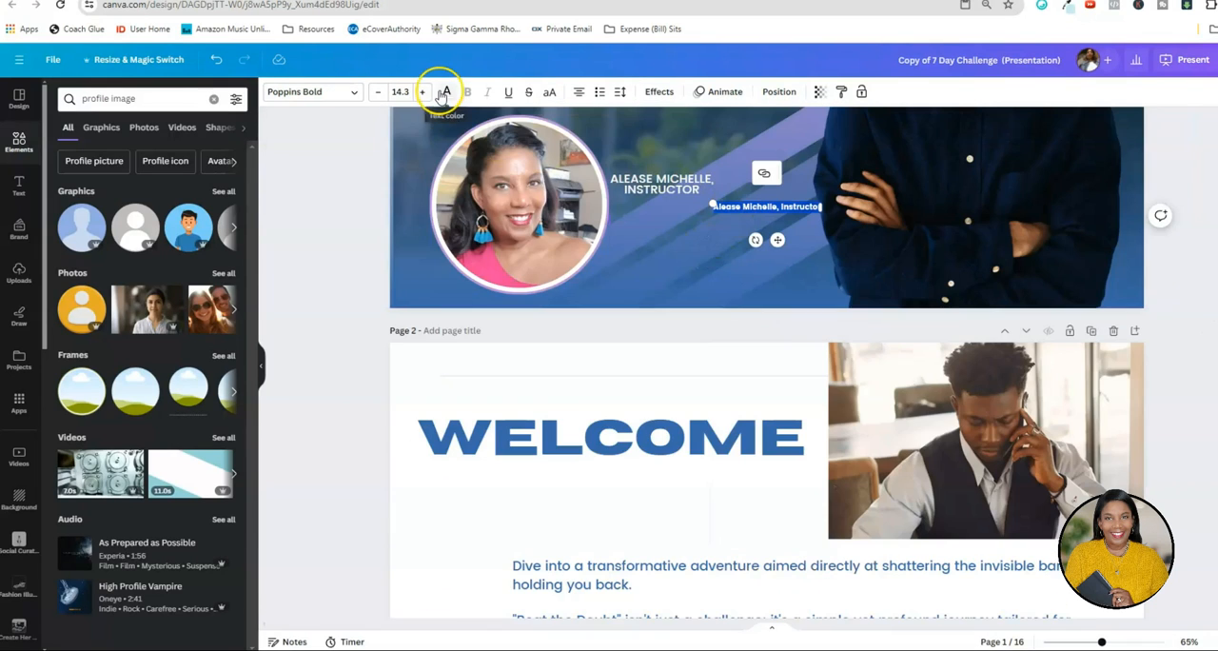
Color the small instructor name-and-title text on the cover black.
left_click(443, 93)
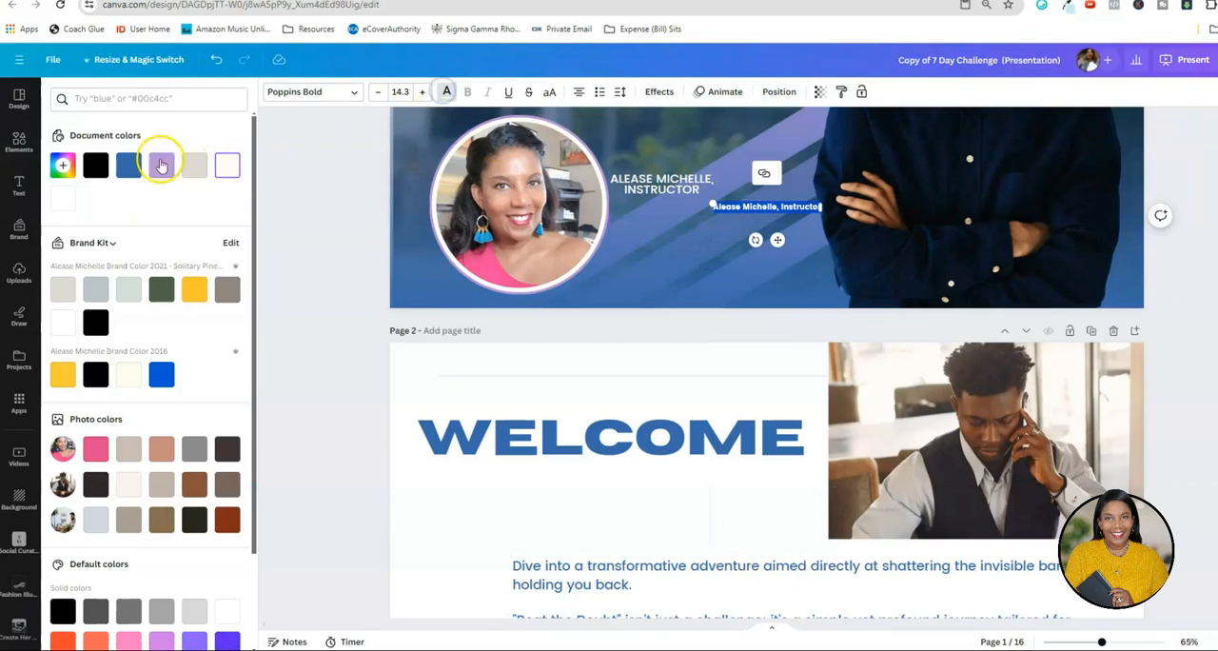
left_click(95, 166)
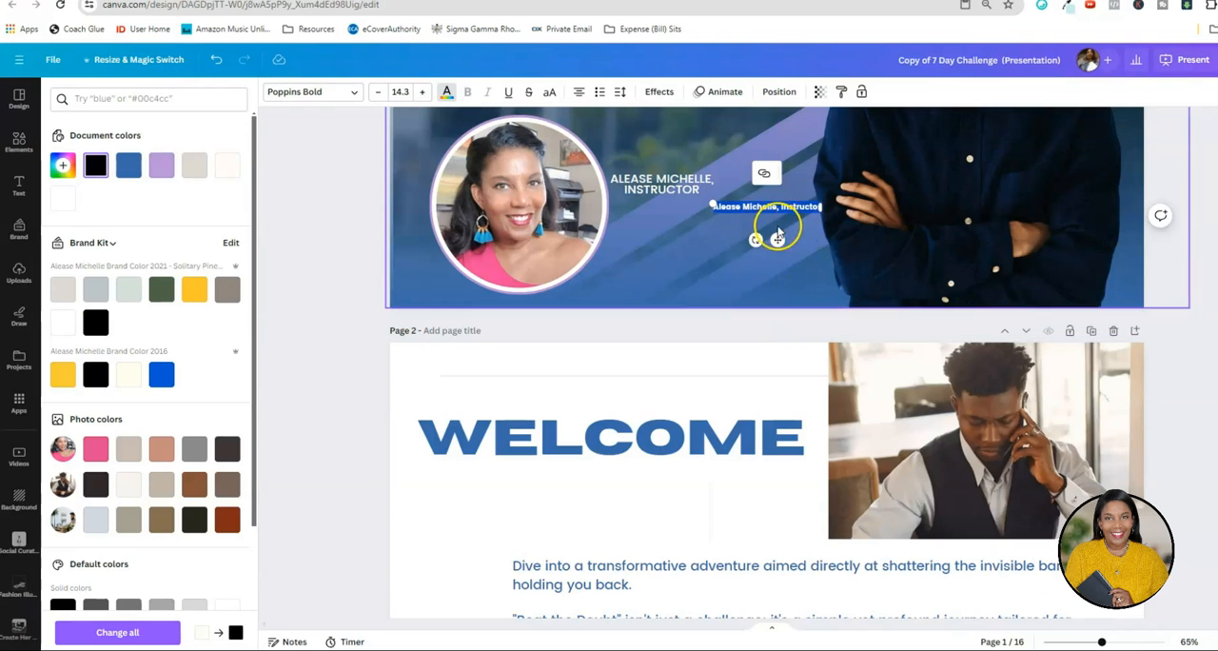
left_click(725, 251)
Move the black name-and-title text onto page 2 directly beneath the small portrait, raising the portrait to make room.
left_click_drag(756, 211, 605, 517)
scroll(605, 517, "down", 2)
left_click_drag(602, 381, 474, 605)
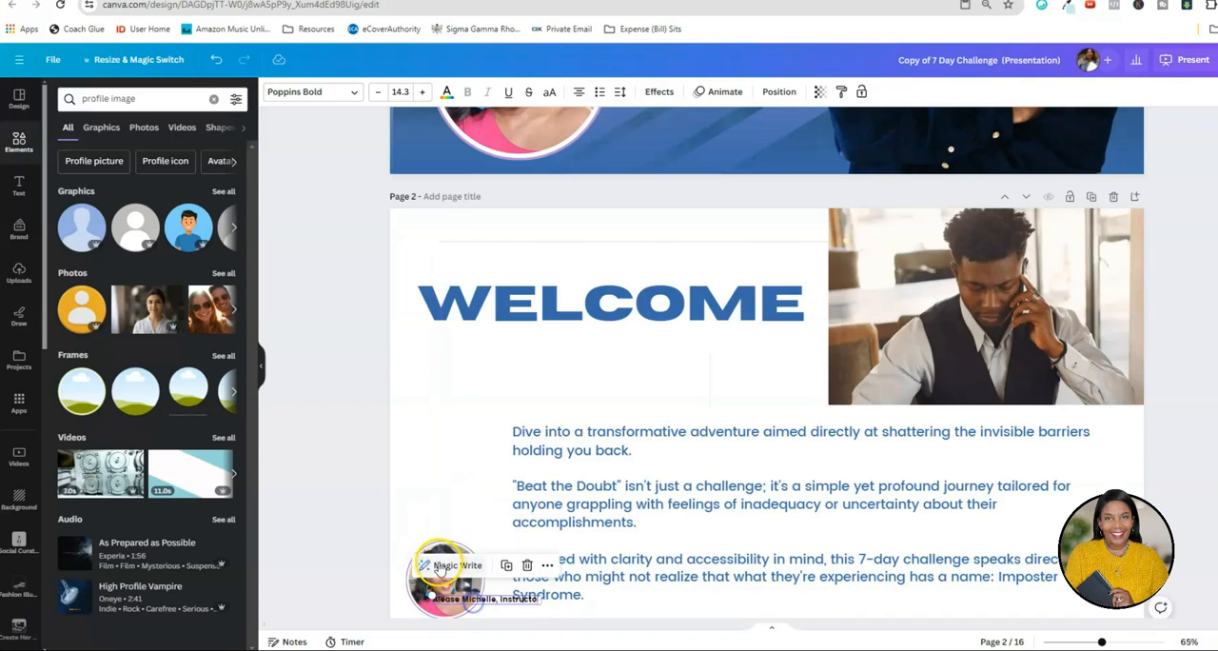
left_click(443, 542)
left_click_drag(441, 556, 440, 532)
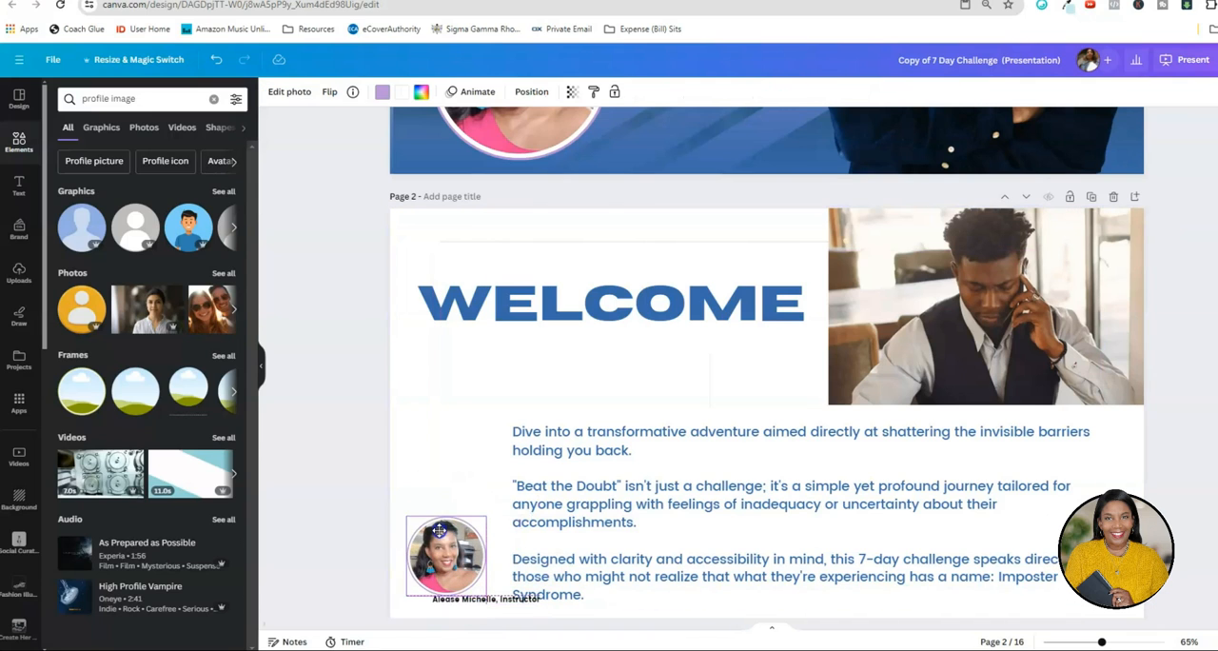
left_click_drag(456, 602, 451, 605)
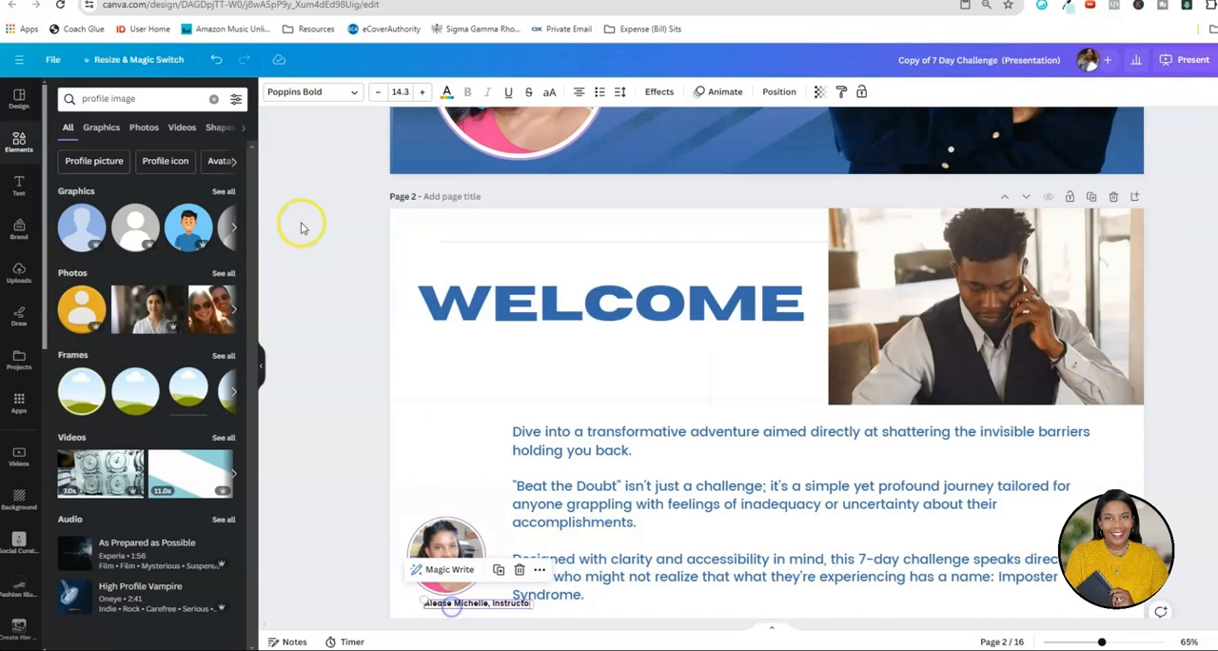
Set the font of the name-and-title text under page 2's portrait to Poppins Medium.
left_click(354, 92)
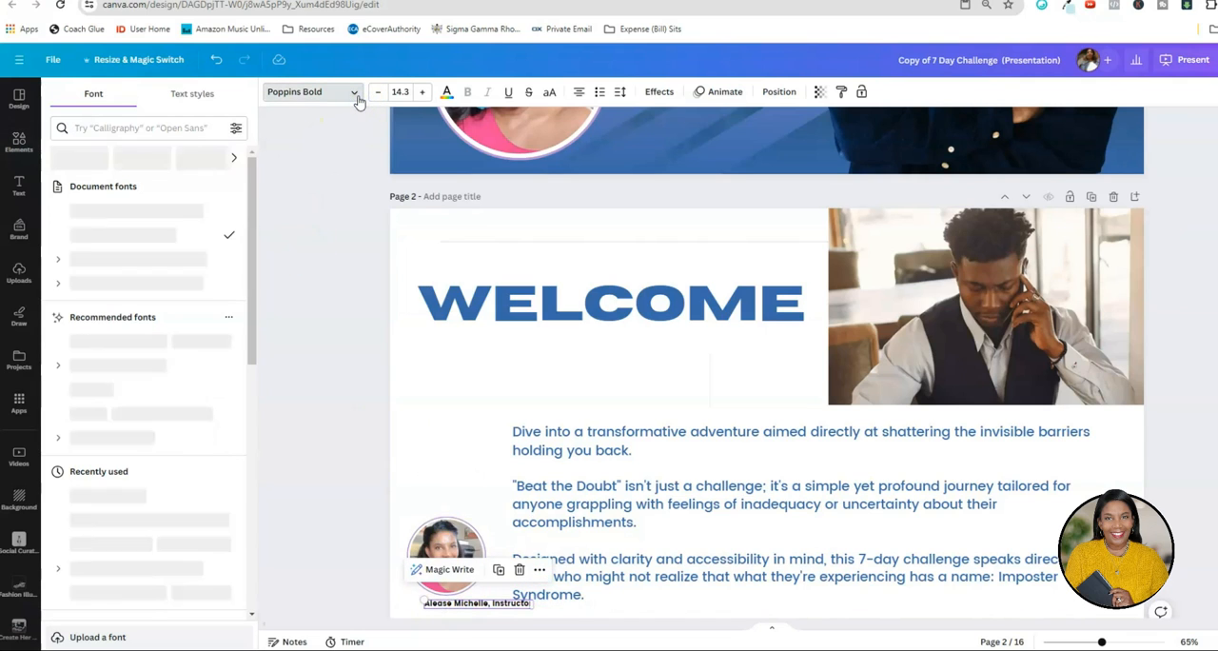
left_click(149, 257)
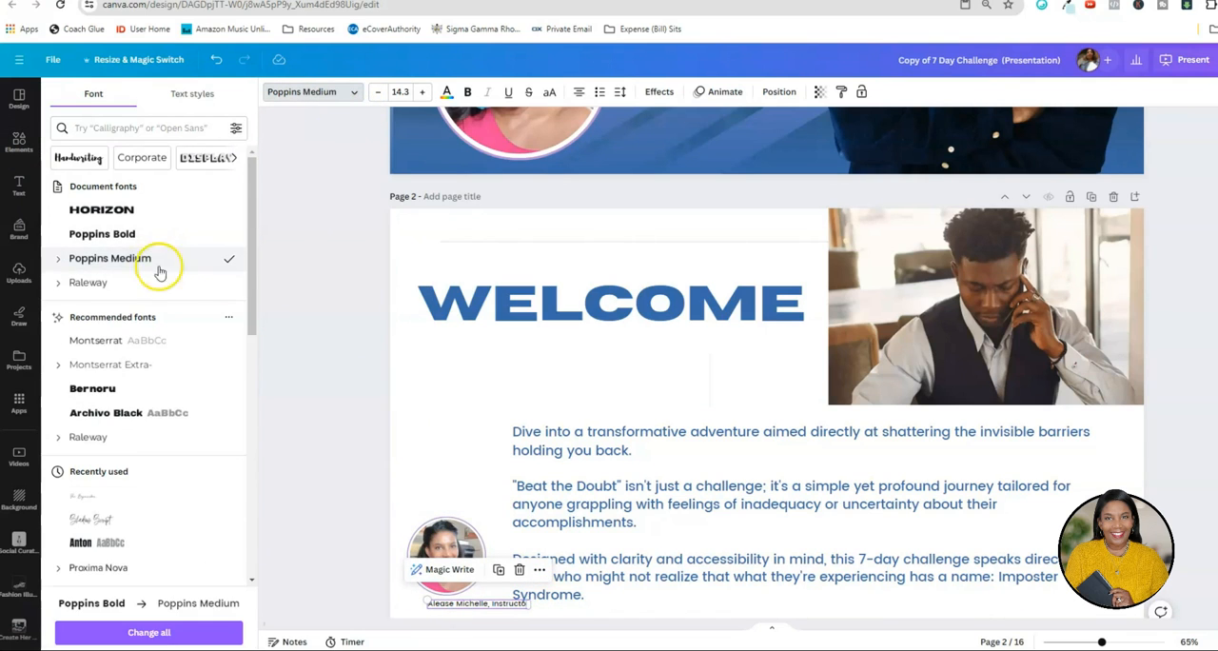
left_click(450, 610)
left_click(339, 542)
left_click(450, 605)
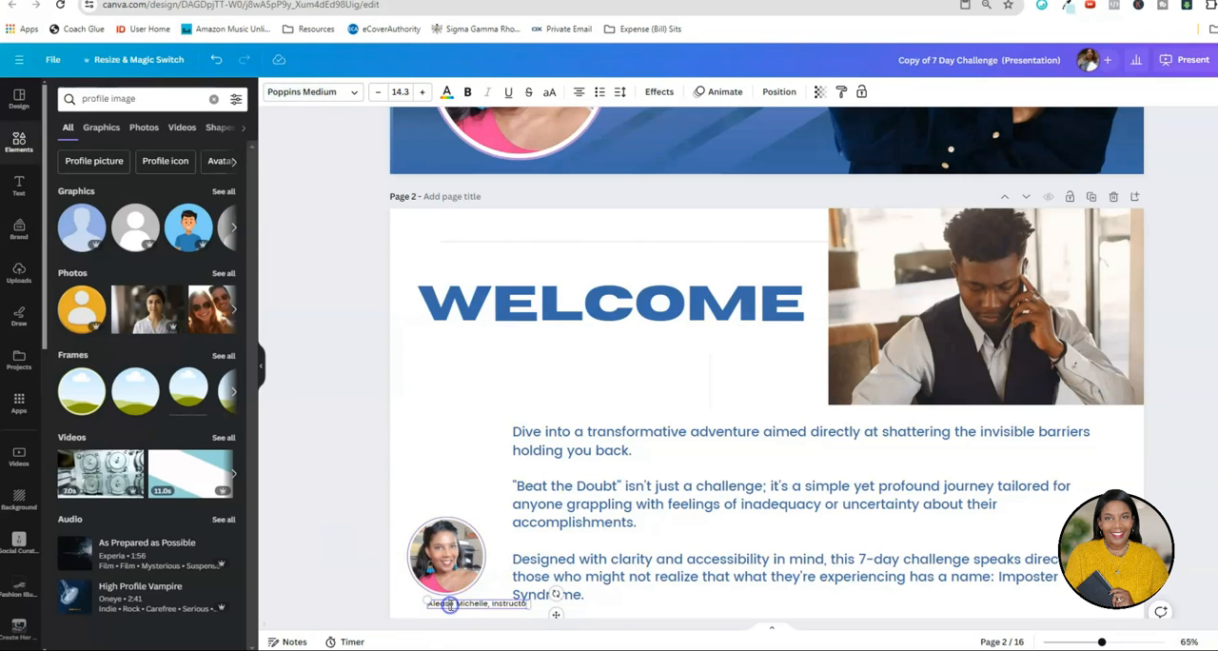
Apply the Curve shape effect to the name-and-title text under page 2's portrait.
scroll(415, 614, "down", 3)
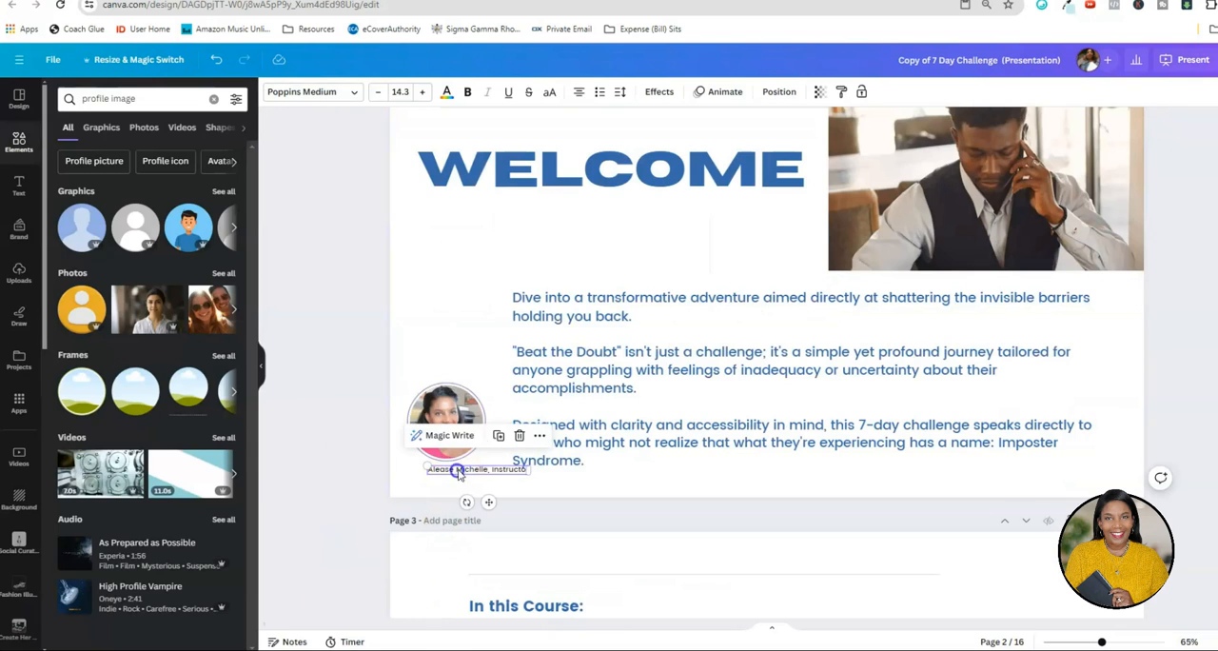
left_click(663, 92)
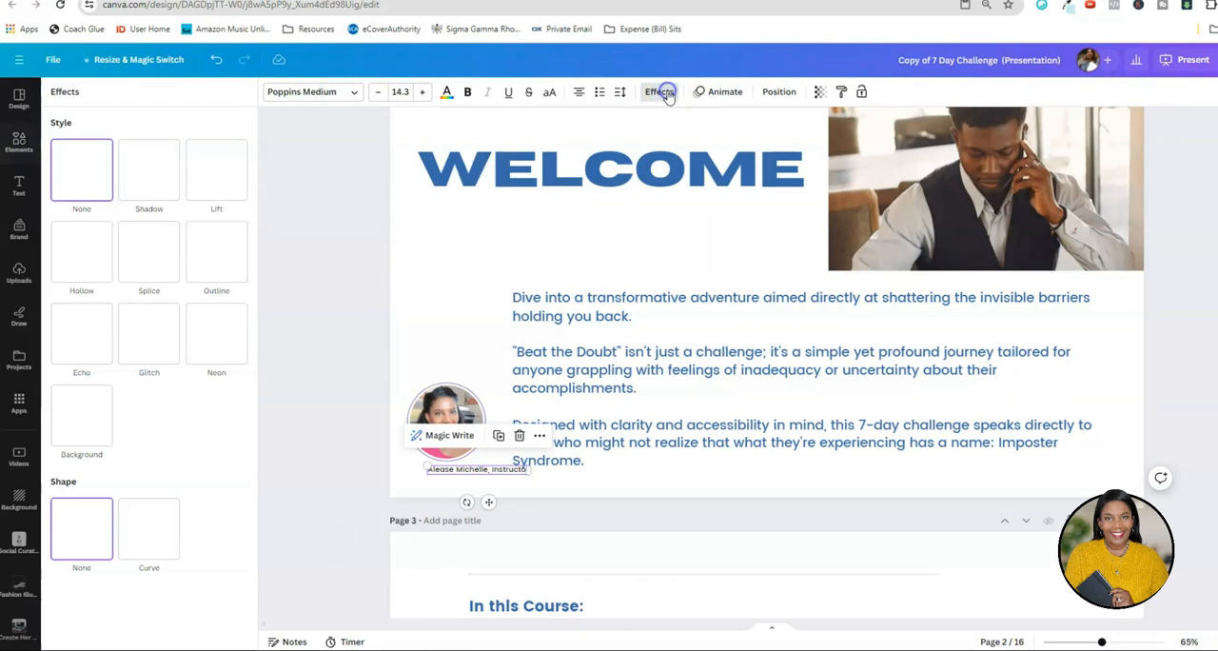
left_click(158, 526)
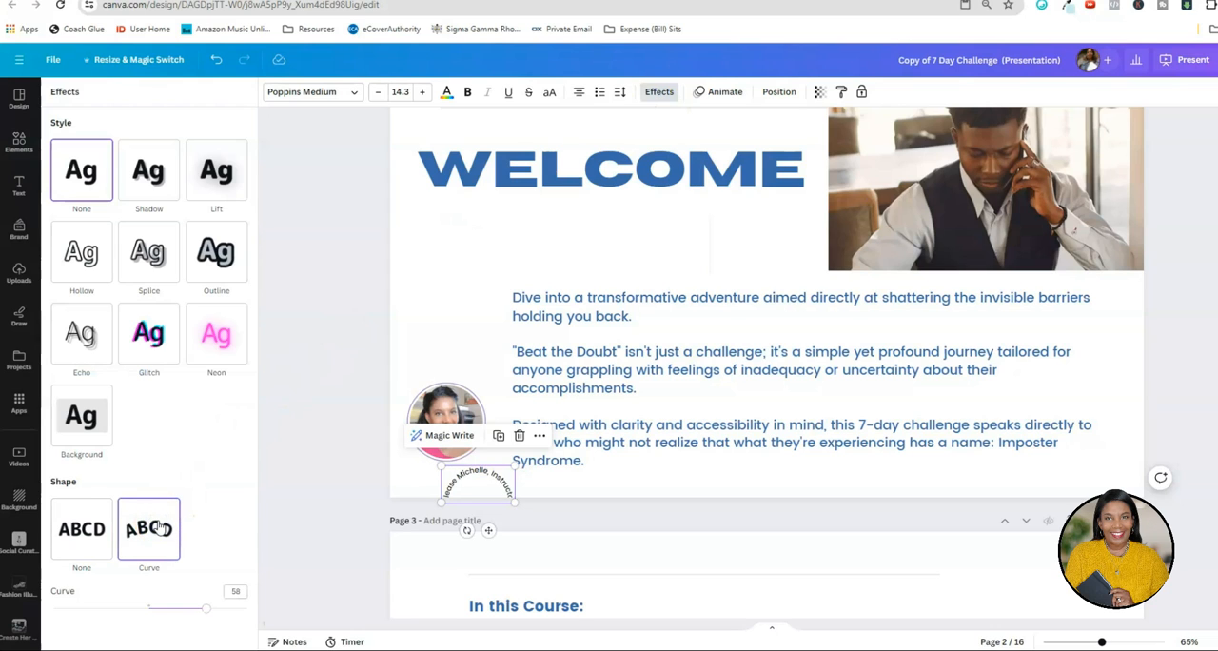
Set the instructor text's curve to -41 and tilt and position it around the lower edge of page 2's portrait.
left_click_drag(203, 609, 123, 609)
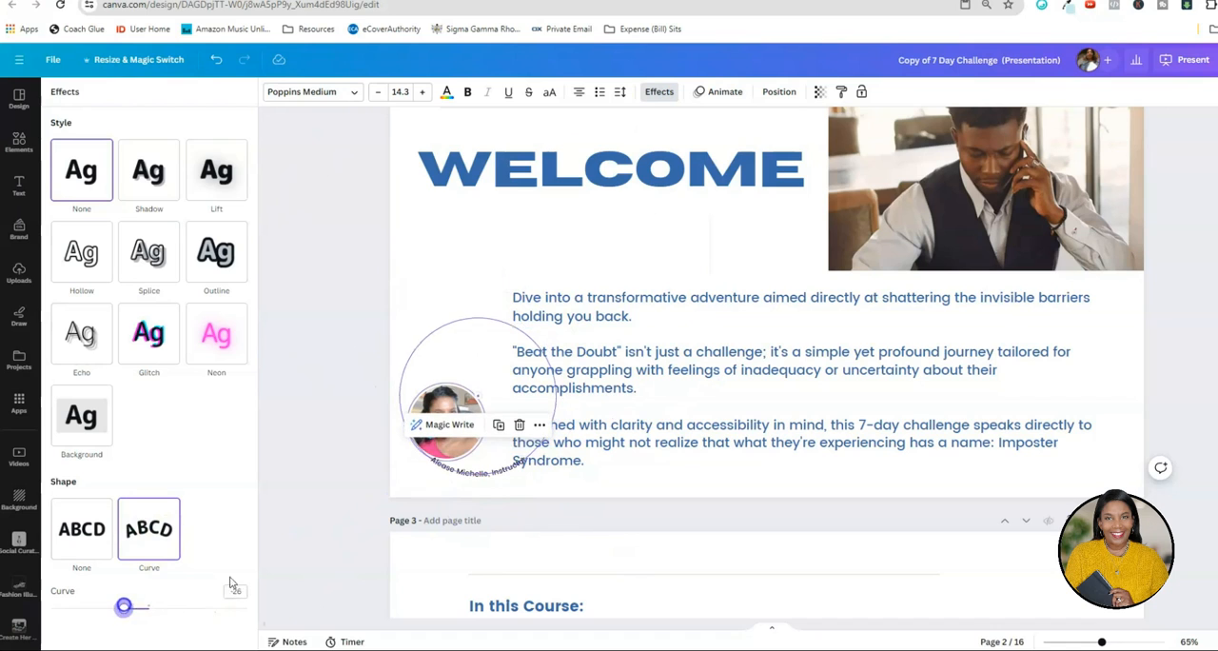
left_click_drag(466, 506, 424, 477)
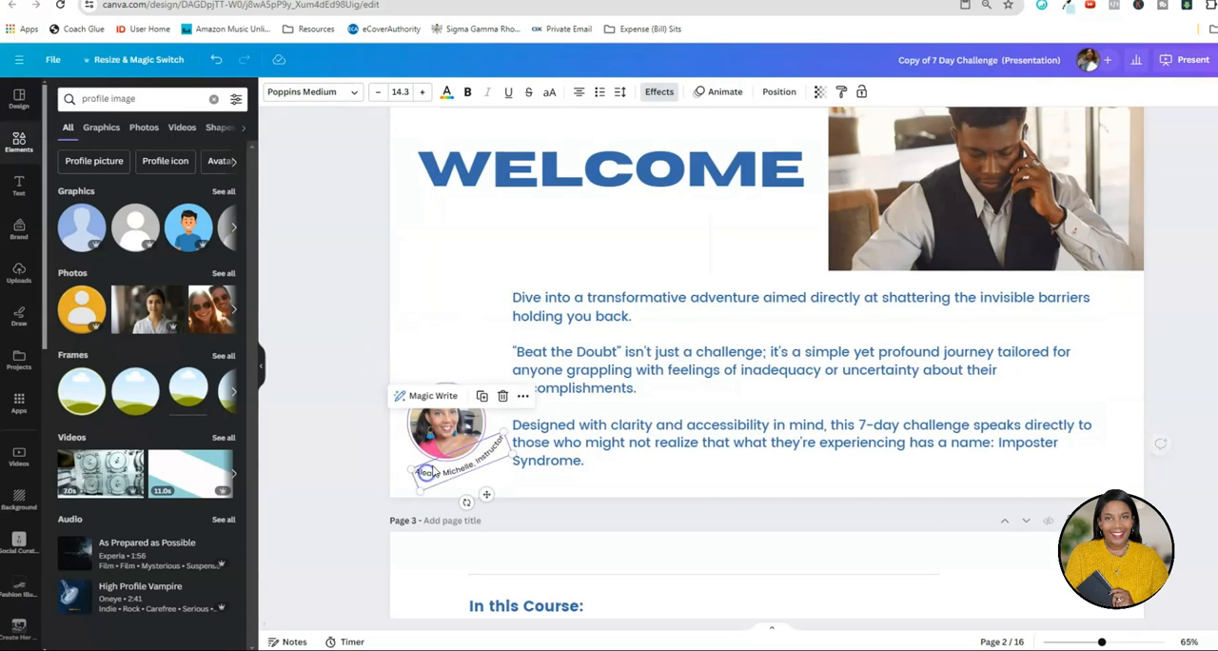
left_click(658, 94)
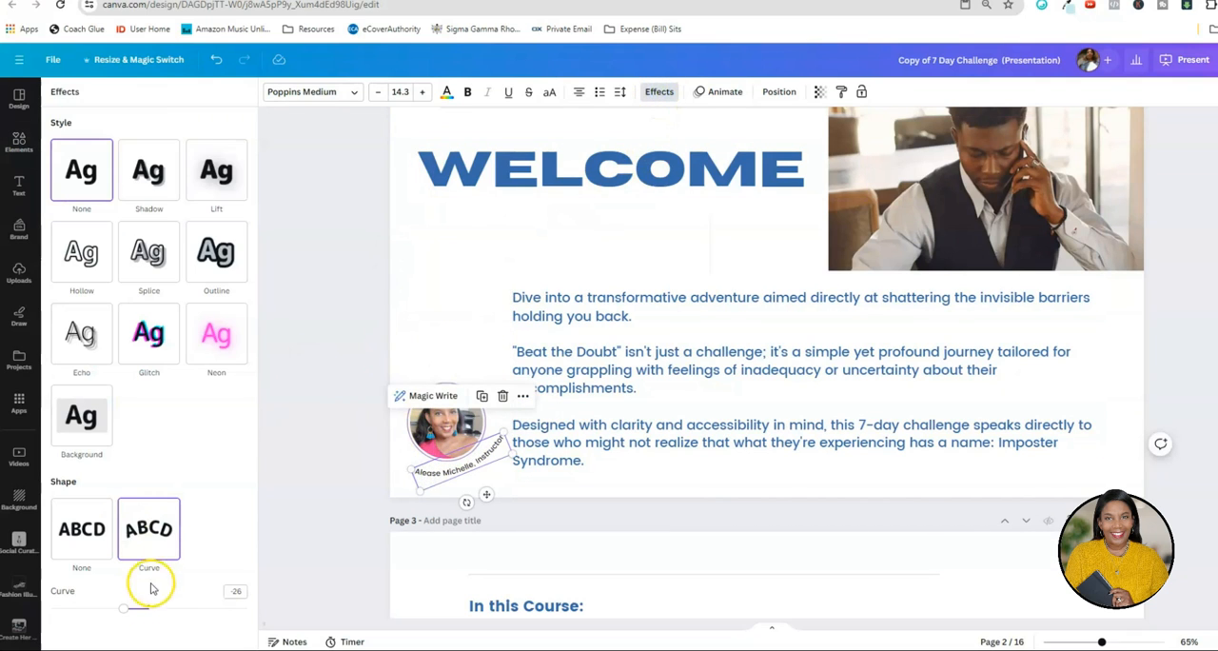
left_click_drag(127, 613, 110, 611)
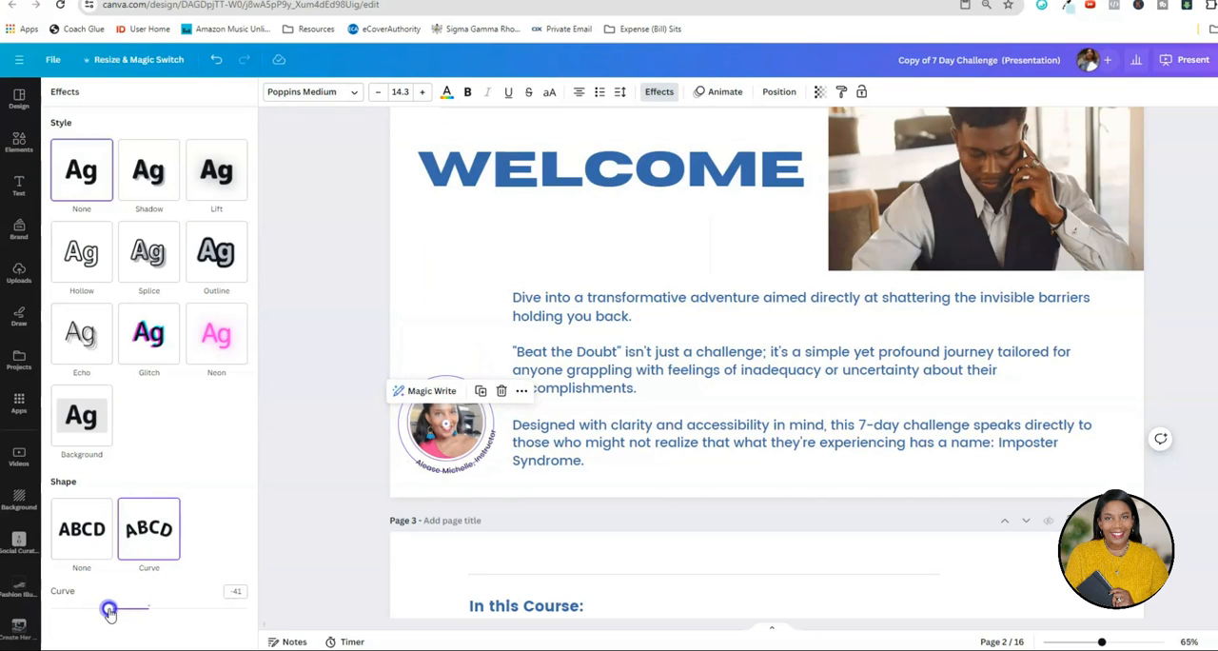
Group page 2's portrait with its curved text and paste a copy into the lower-left corner of page 3.
left_click(424, 482)
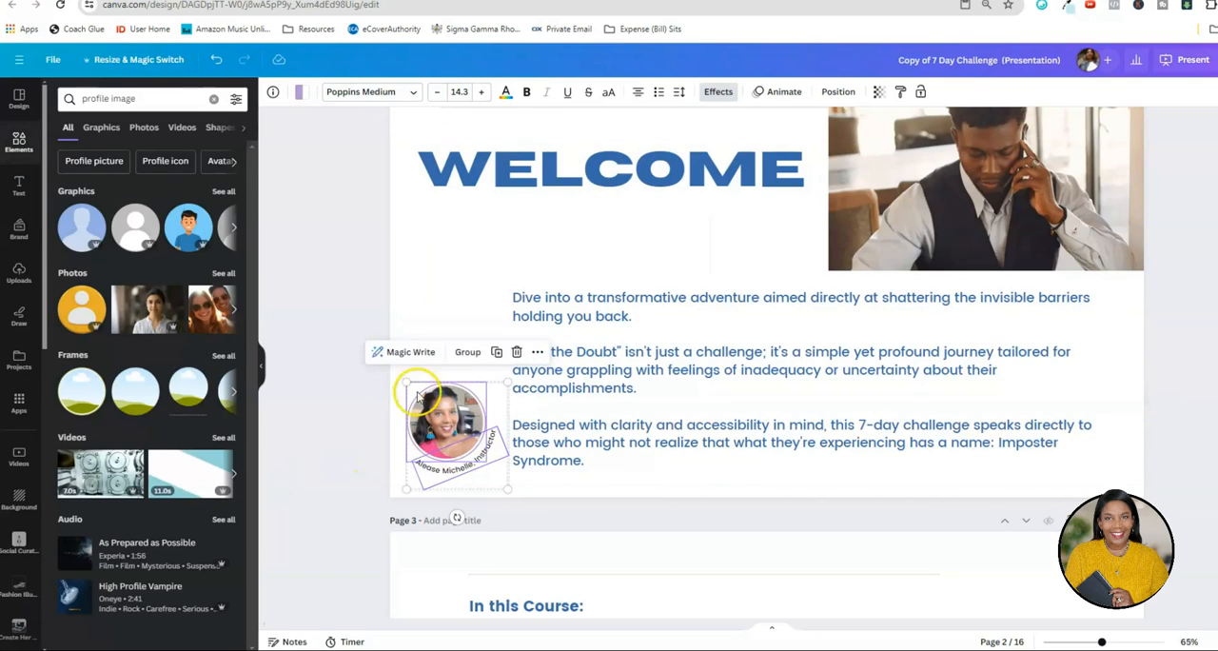
left_click(465, 358)
scroll(380, 444, "down", 5)
right_click(439, 433)
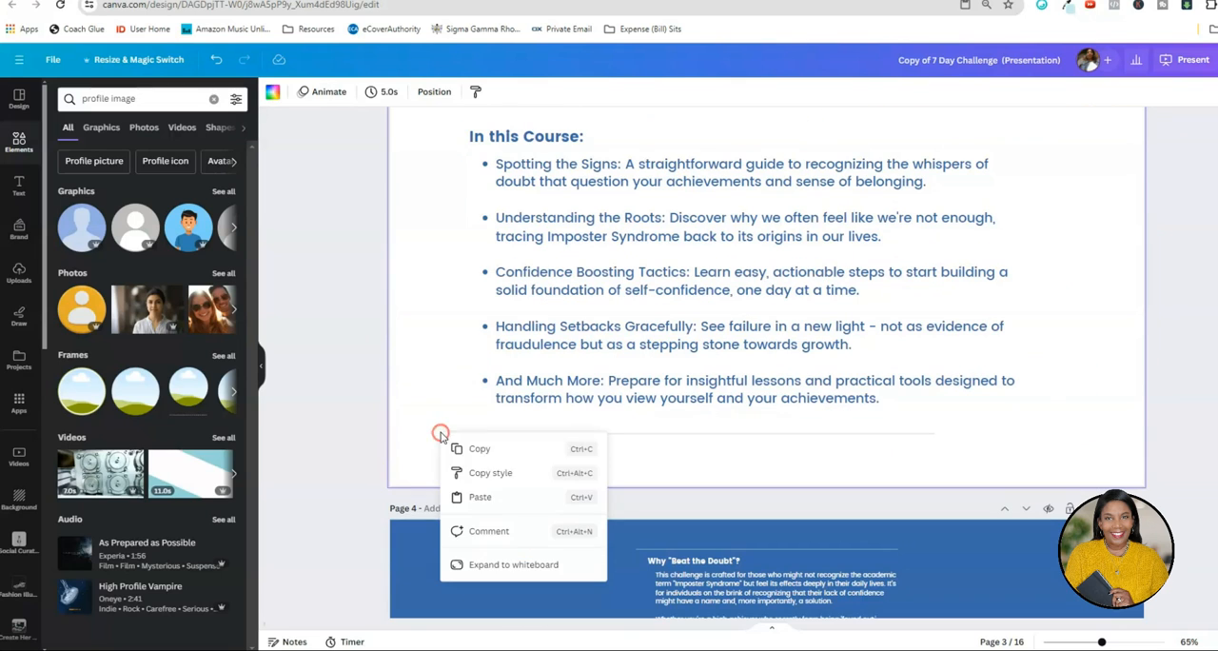
left_click(481, 492)
mouse_move(461, 438)
left_mouse_down()
mouse_move(459, 460)
mouse_move(457, 445)
left_mouse_up()
left_click(371, 436)
Bold the lead-ins "Spotting the Signs:", "Understanding the Roots:" and "Confidence Boosting Tactics:" in page 3's bullet list.
scroll(371, 435, "up", 2)
double_click(500, 296)
left_click_drag(500, 296, 641, 295)
left_click(467, 91)
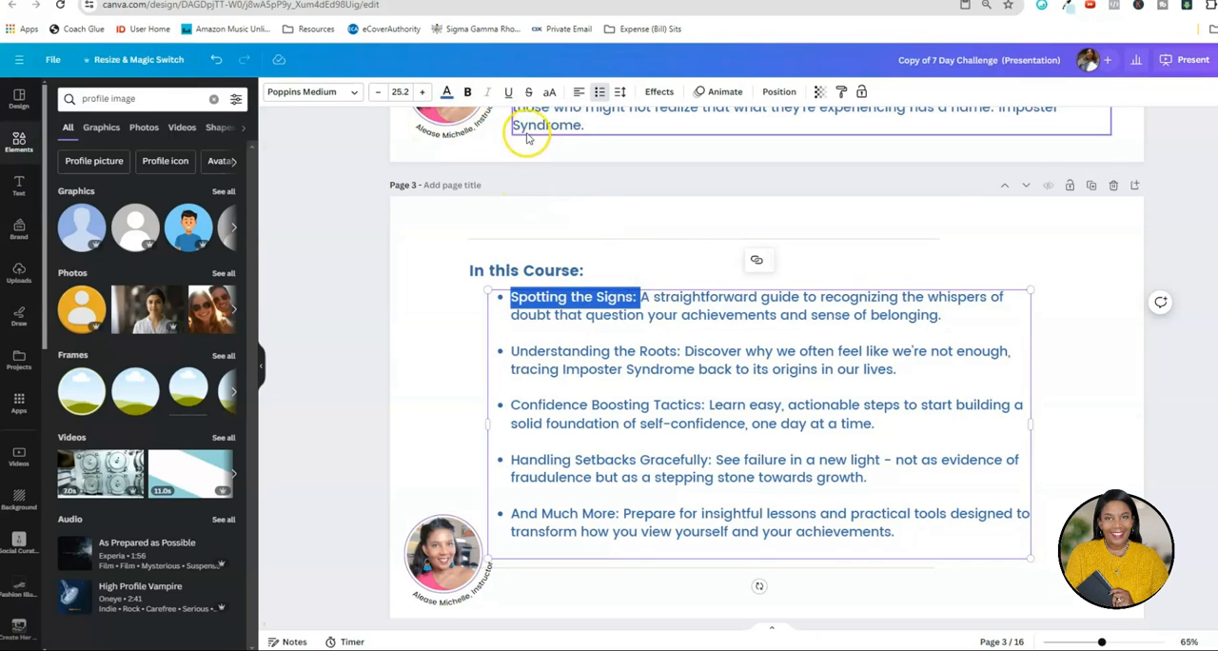
left_click_drag(511, 404, 699, 402)
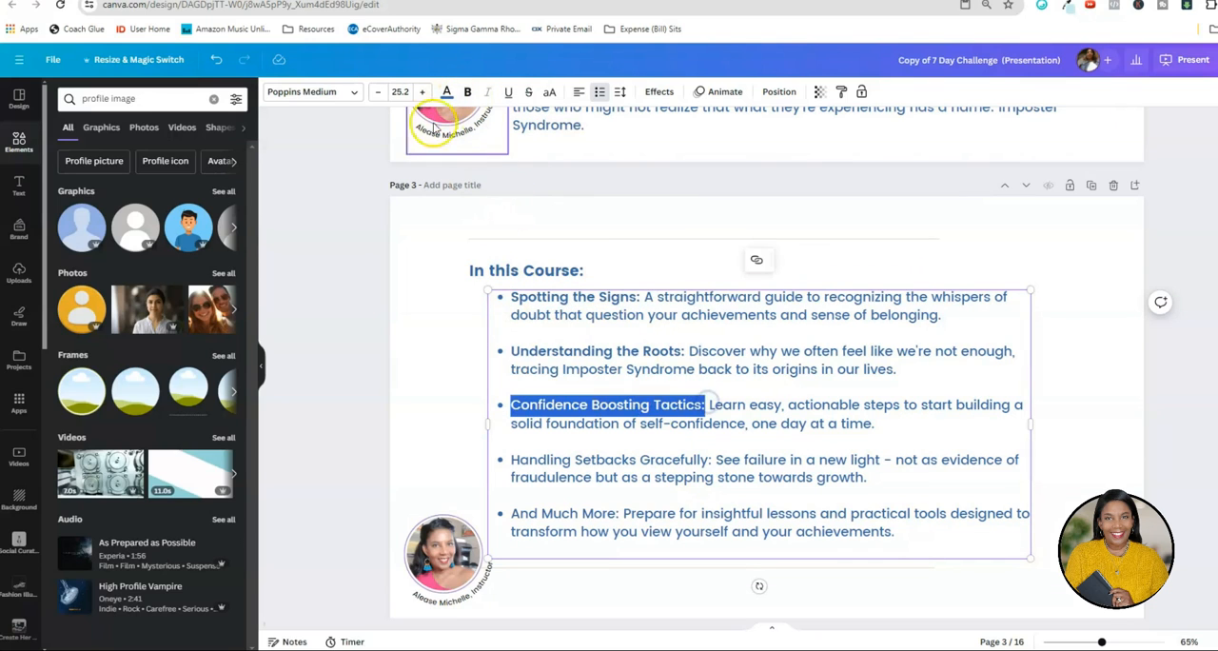
left_click(467, 91)
Bold the lead-ins "Handling Setbacks Gracefully:" and "And Much More:" in page 3's bullet list.
left_click(517, 463)
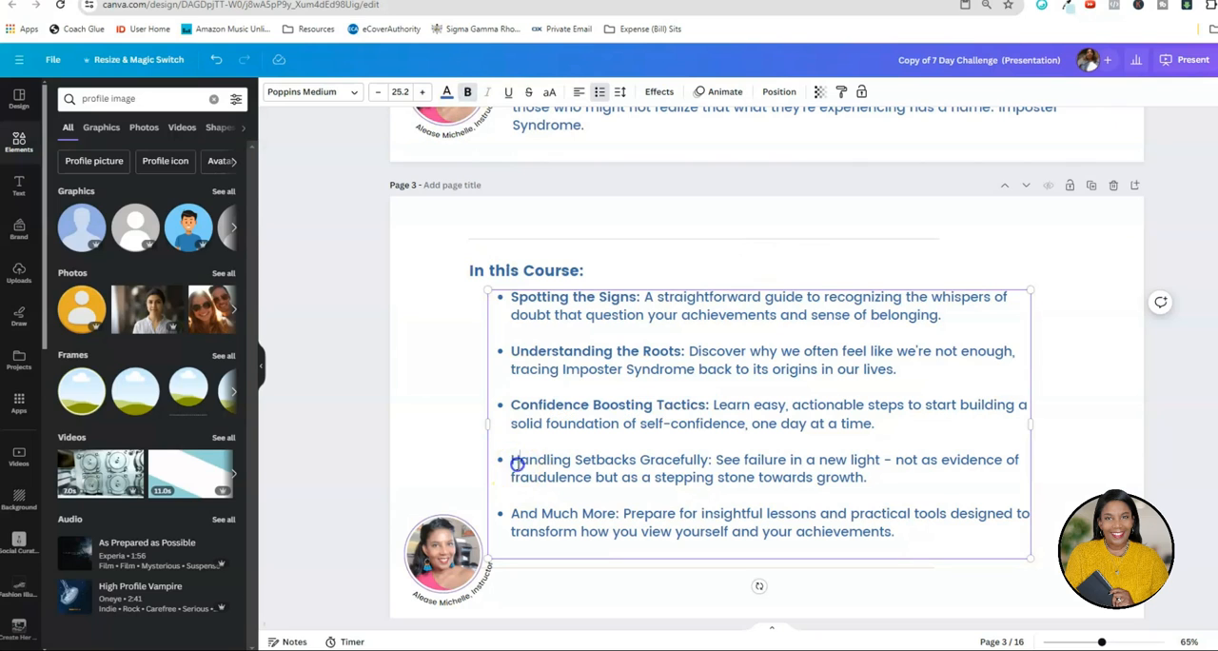
left_click_drag(514, 460, 714, 459)
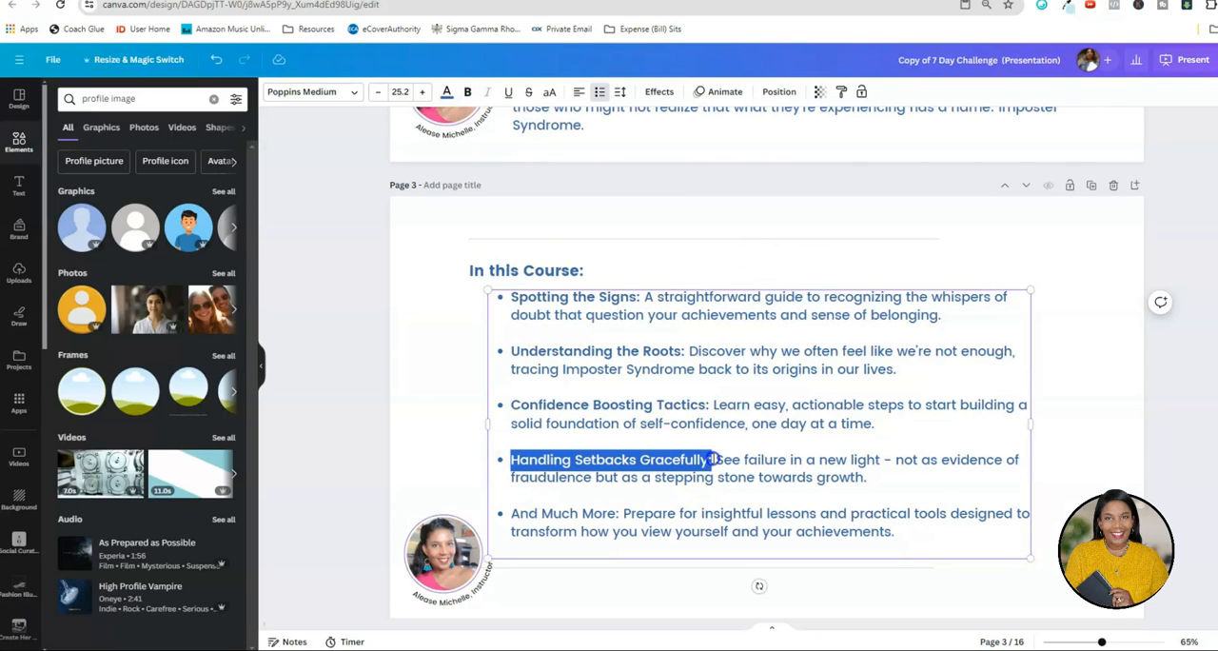
left_click(467, 91)
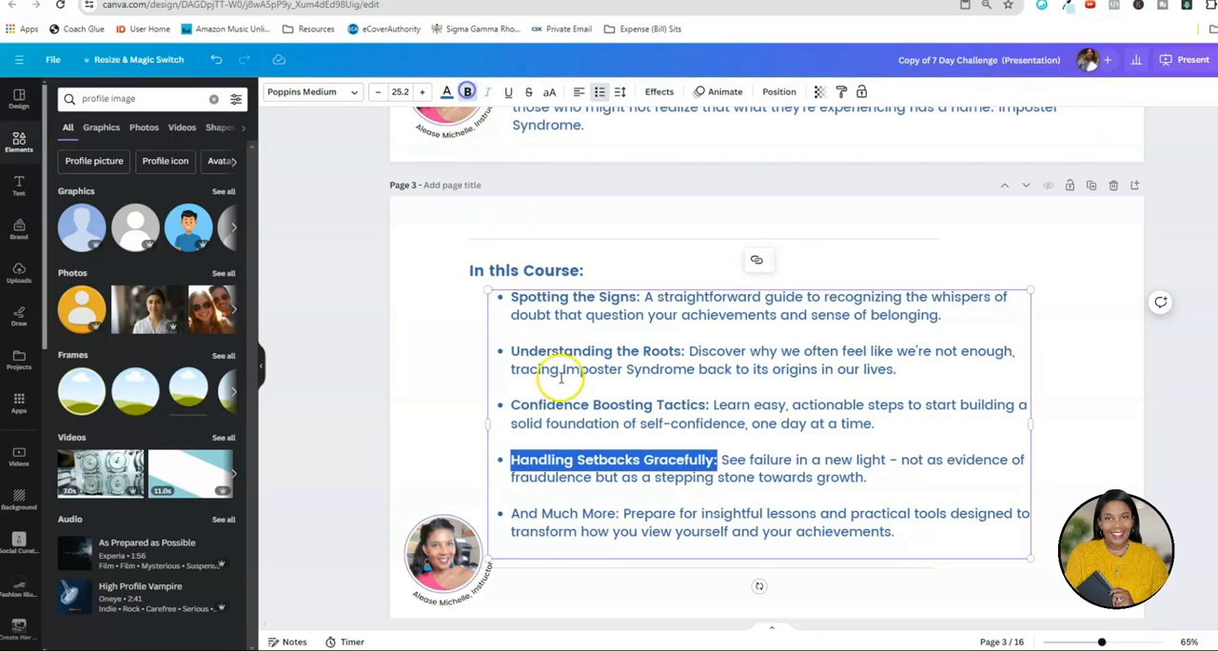
left_click(514, 518)
left_click_drag(519, 514, 617, 513)
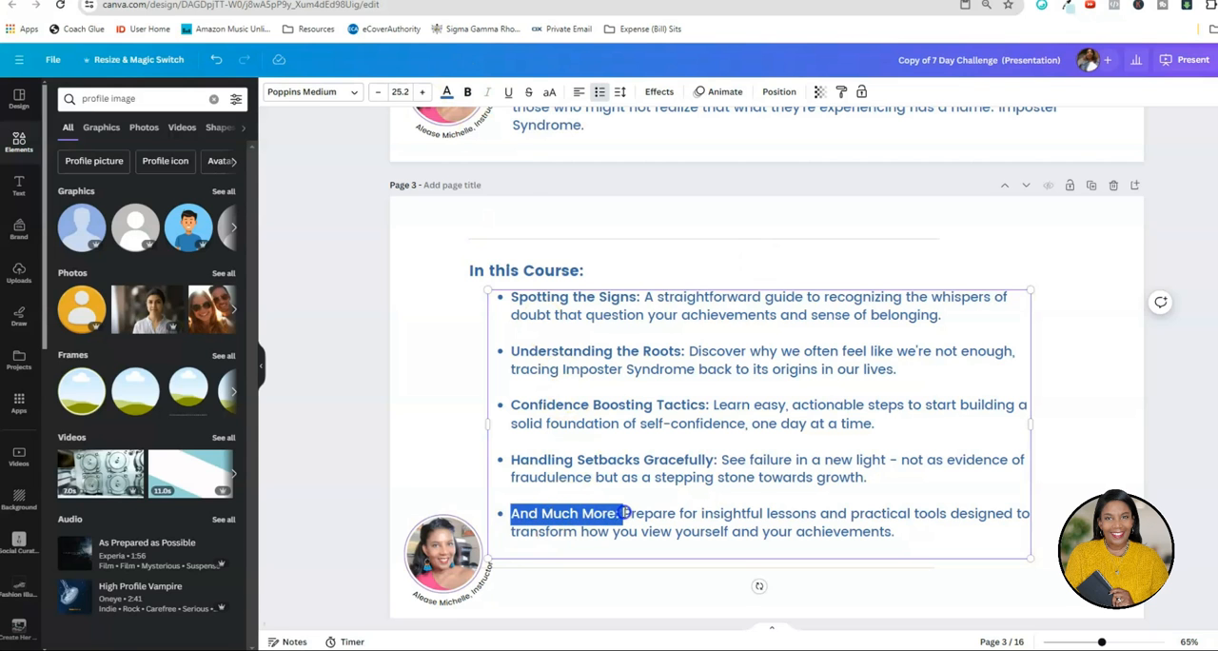
left_click(467, 92)
left_click(412, 420)
Apply to page 4 the presentation layout with a large underlined title beside a rounded-corner photo.
scroll(428, 380, "down", 2)
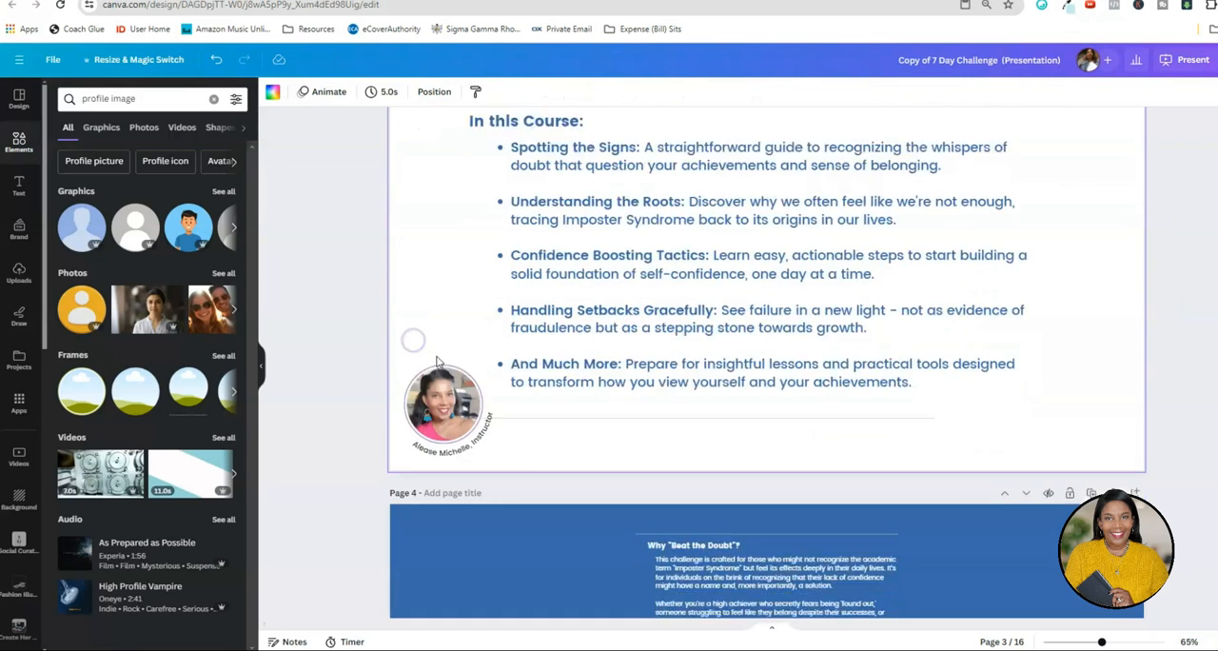
scroll(443, 361, "down", 5)
left_click(620, 280)
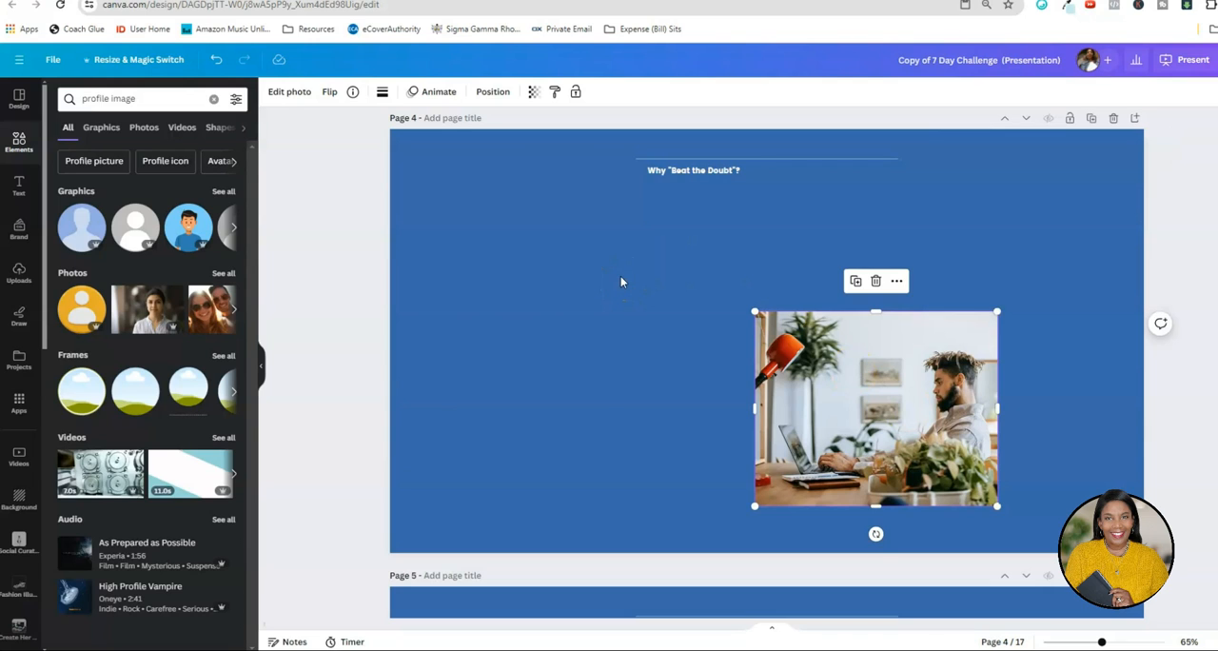
left_click(19, 99)
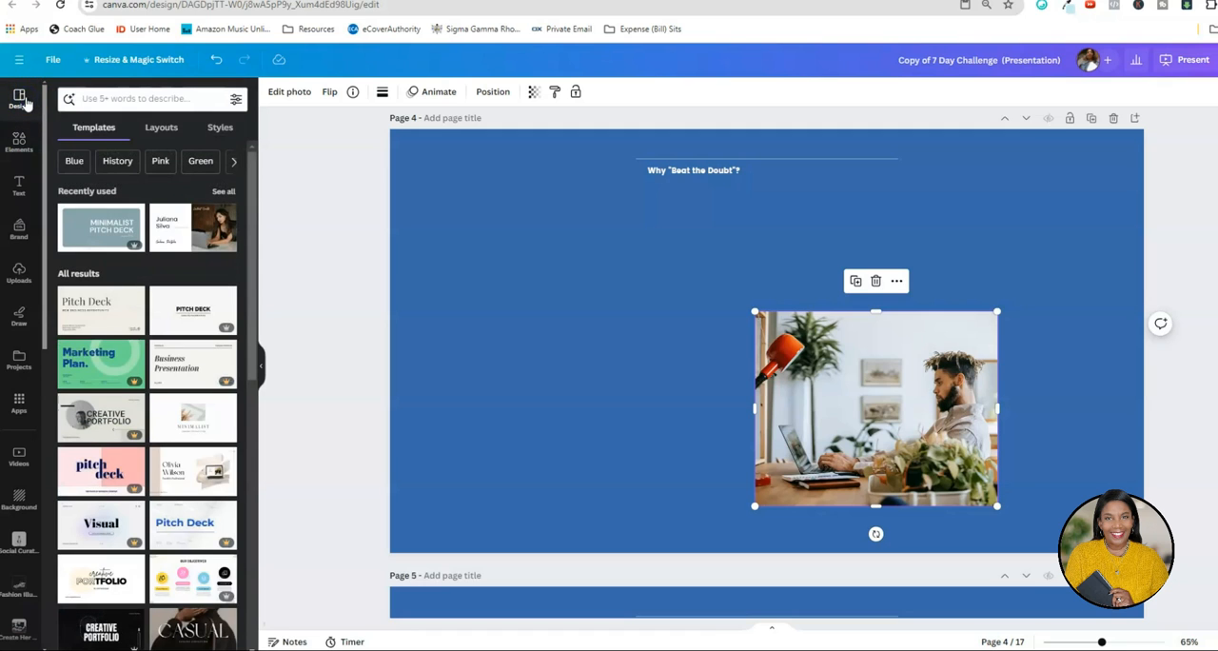
left_click(221, 128)
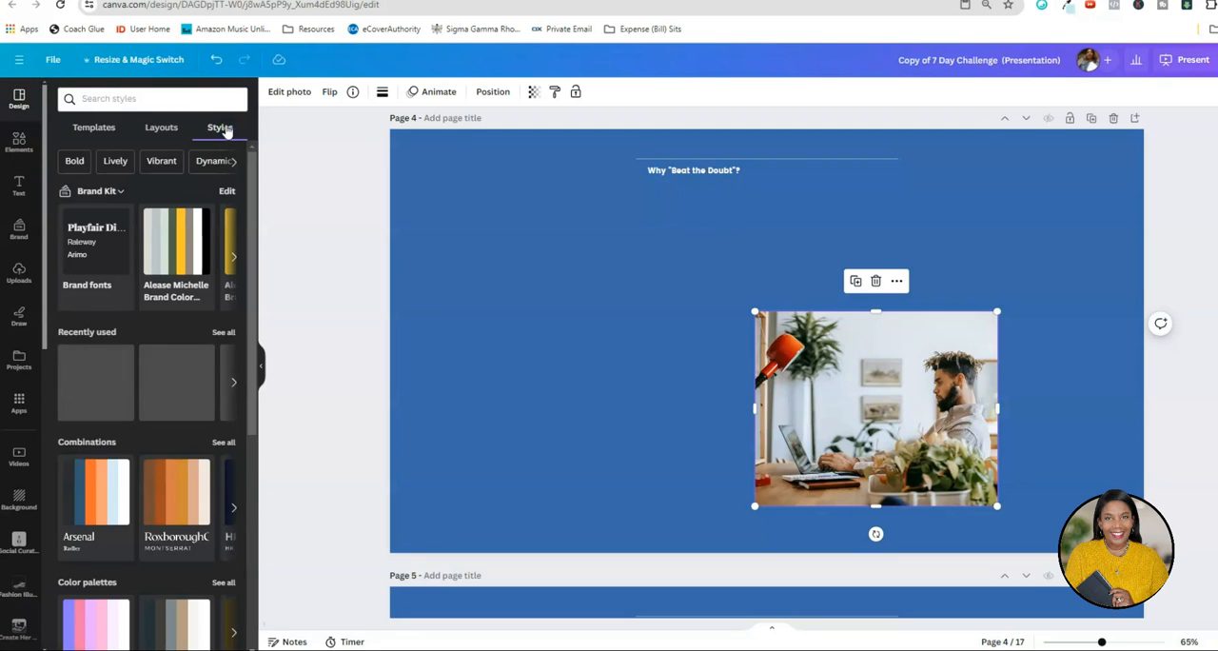
left_click(159, 129)
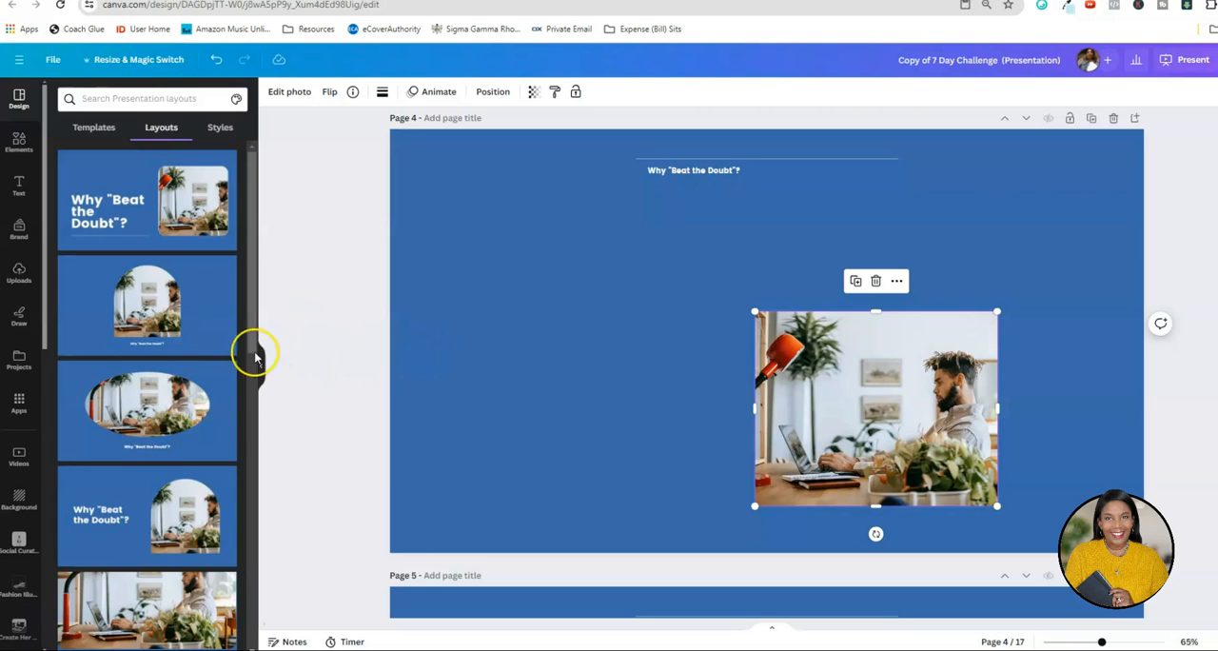
scroll(211, 358, "down", 2)
scroll(211, 358, "down", 4)
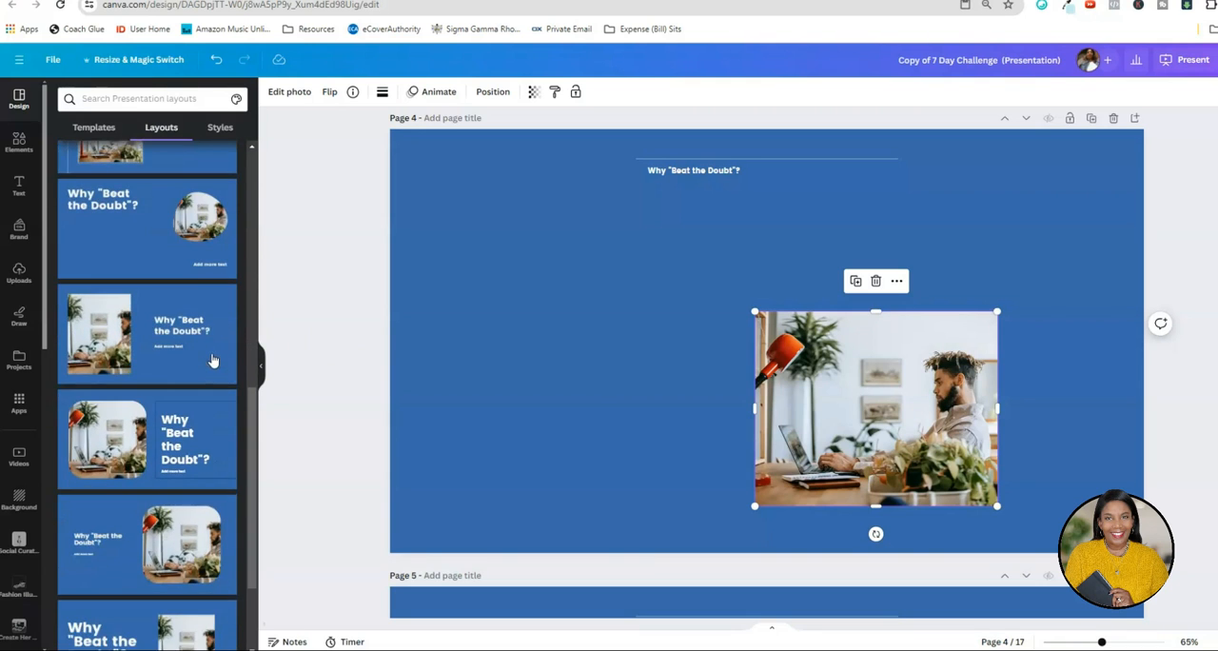
scroll(212, 359, "down", 4)
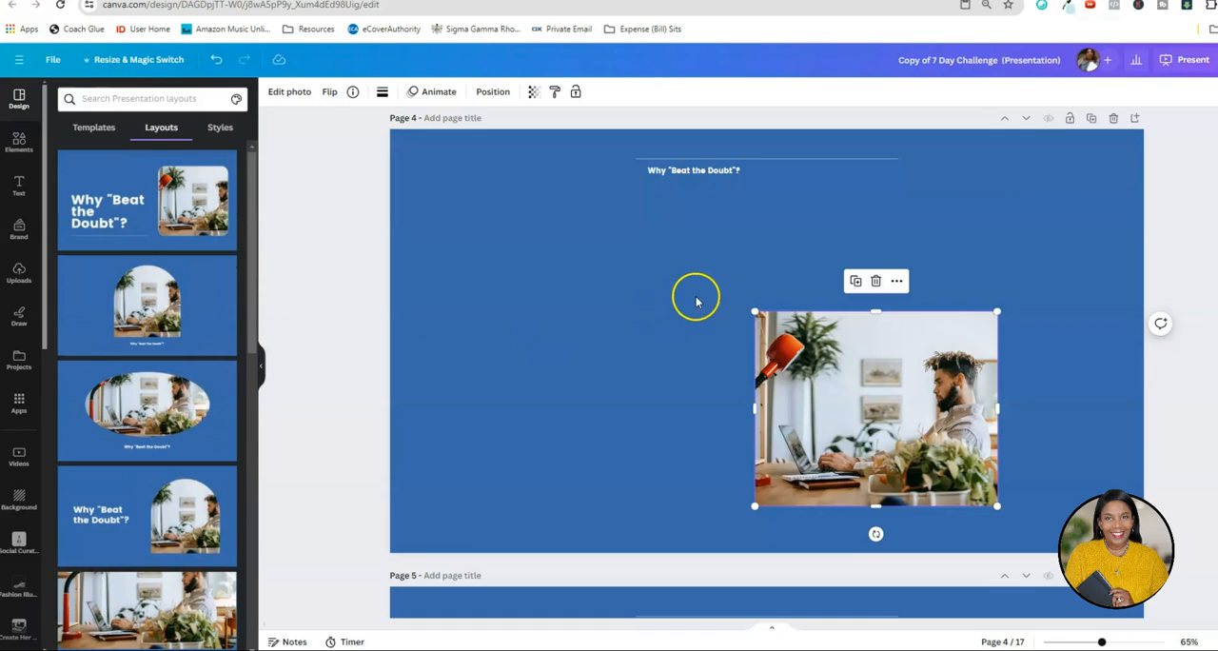
left_click(176, 203)
Insert a line break after "Why" in page 4's title and widen its text box slightly.
left_click(638, 371)
left_click(606, 378)
left_click(599, 337)
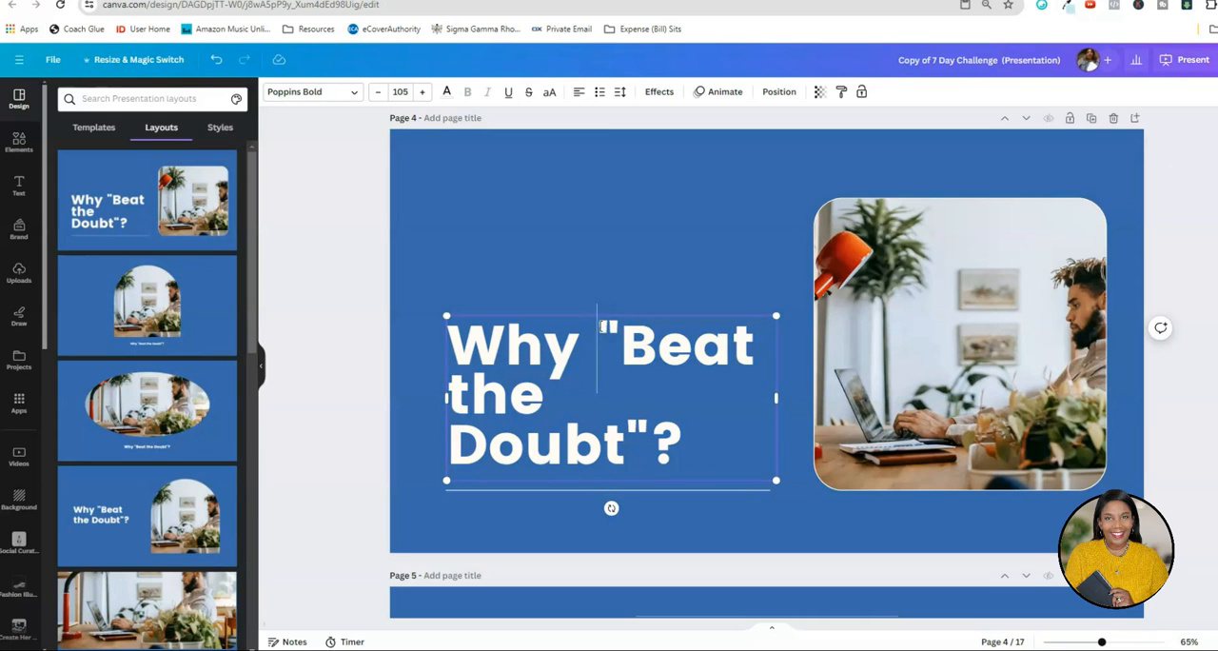
key("Return")
left_click(376, 423)
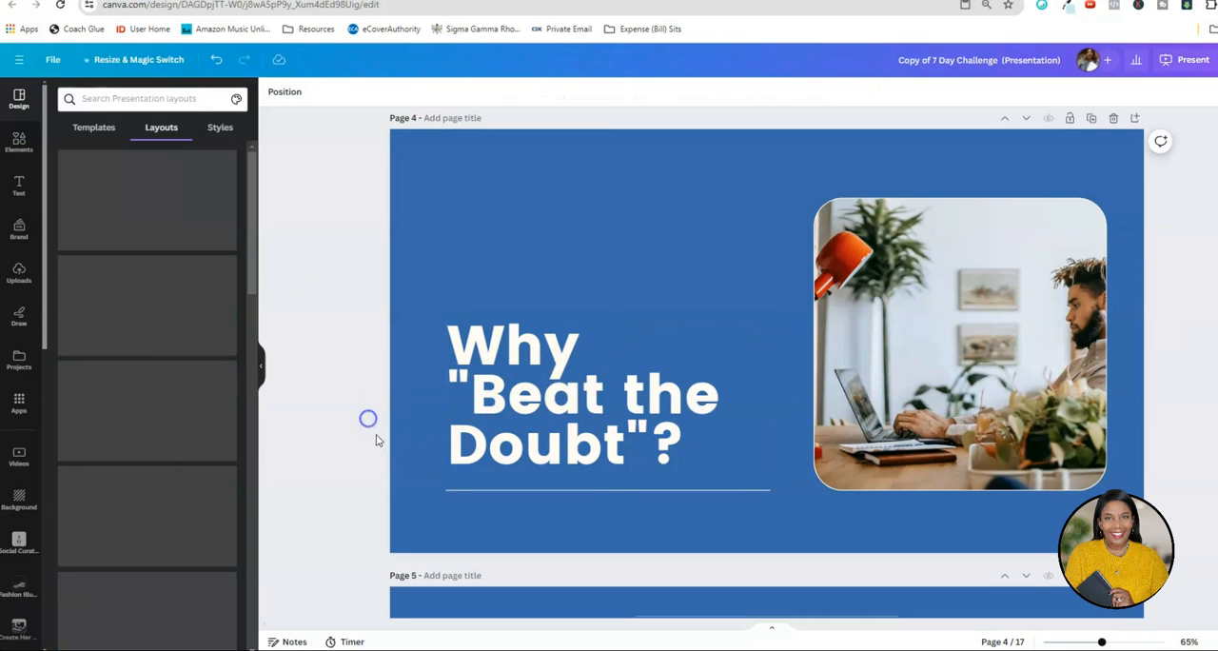
left_click(679, 433)
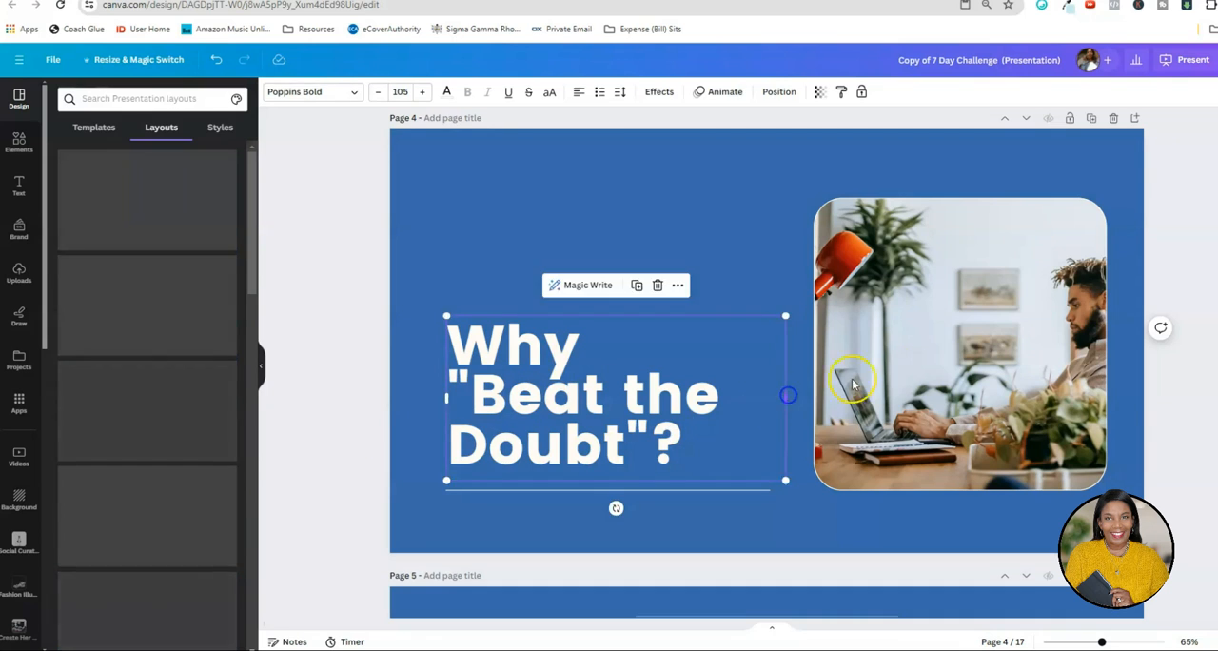
Enlarge and shift the photo within page 4's rounded frame so the seated man is fully in view.
left_click(944, 346)
double_click(949, 342)
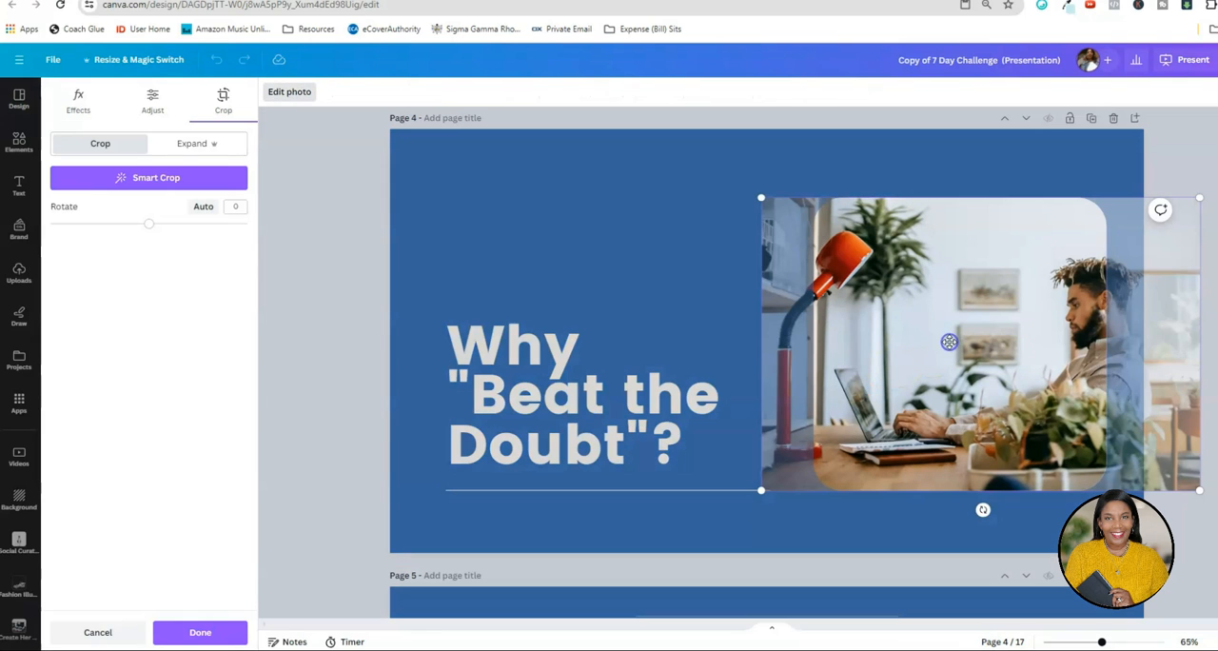
double_click(948, 341)
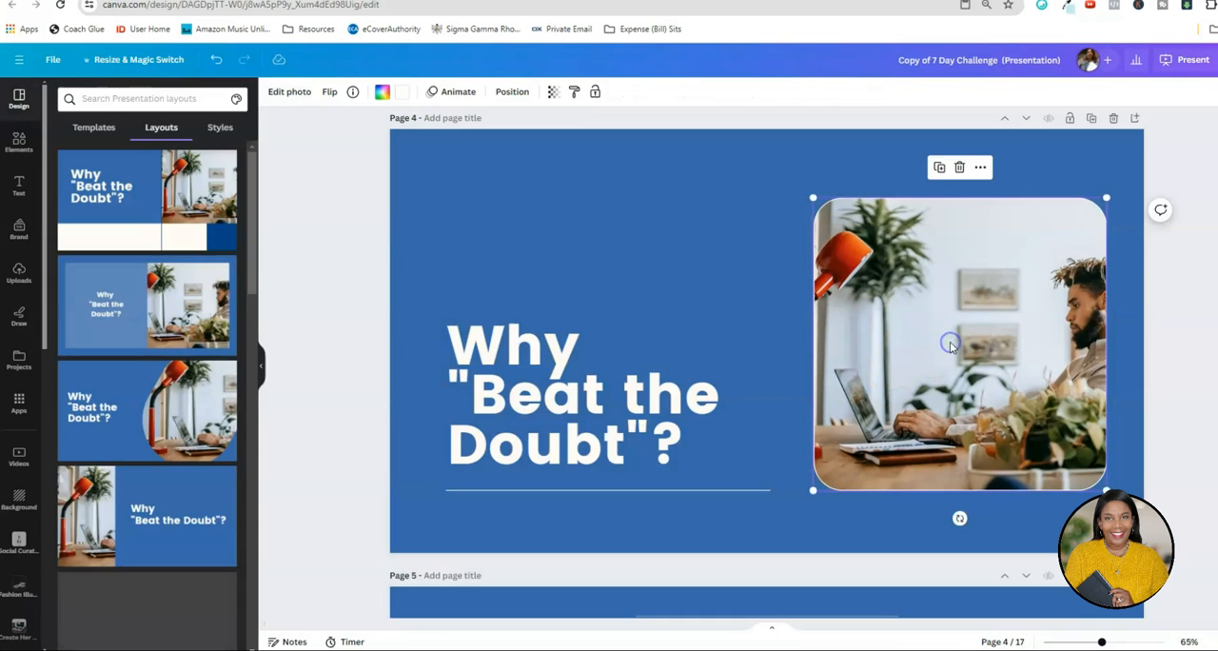
double_click(949, 342)
left_click_drag(950, 342, 866, 365)
left_click_drag(1129, 198, 1206, 133)
left_click_drag(913, 418, 841, 425)
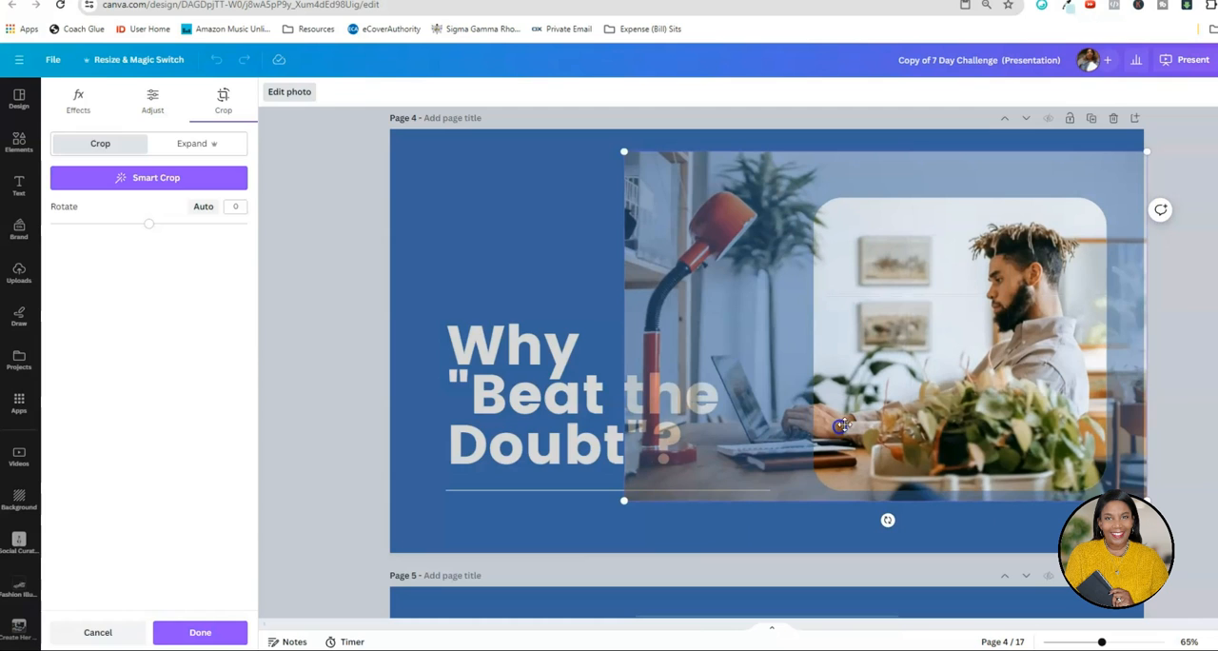
left_click(1199, 329)
Look over the slides after page 4, including the "Beat the Doubt" text, quote, Day One and Day Two pages.
scroll(1203, 330, "down", 5)
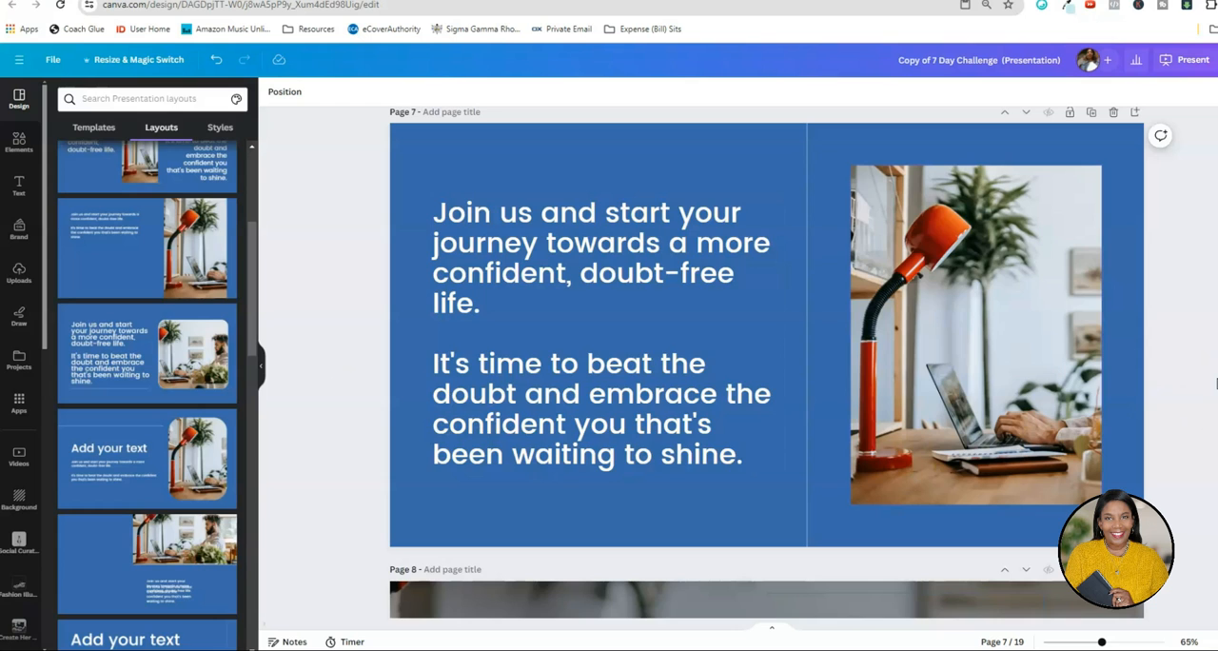
scroll(1215, 383, "down", 15)
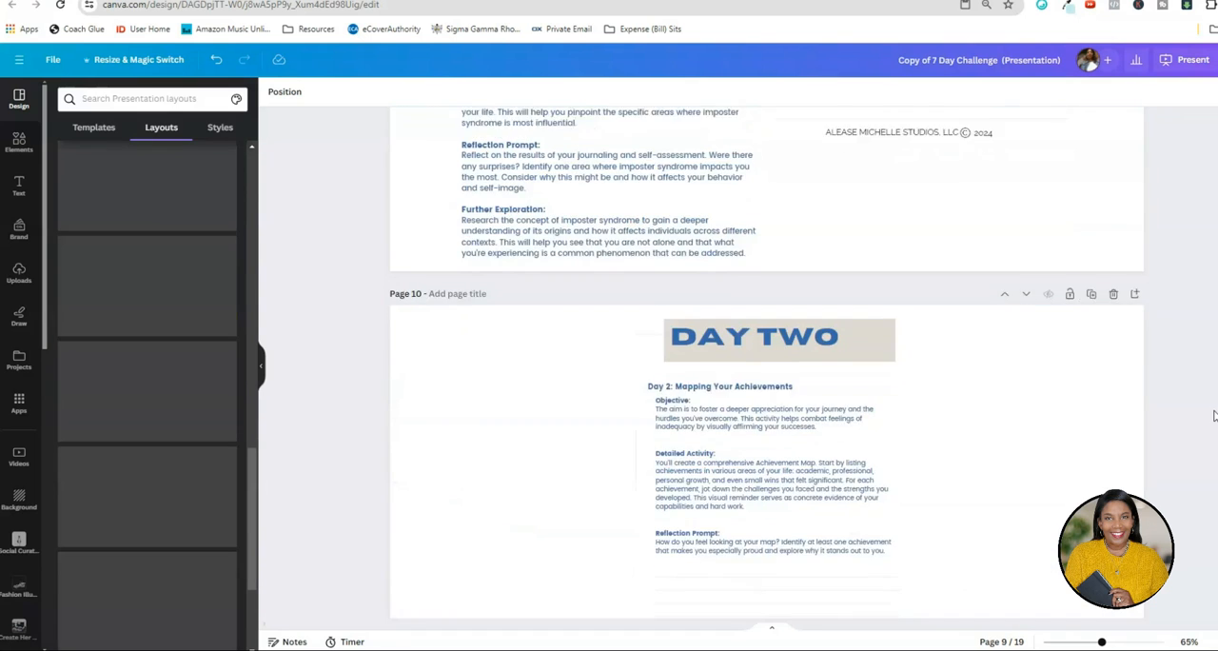
scroll(1213, 416, "down", 2)
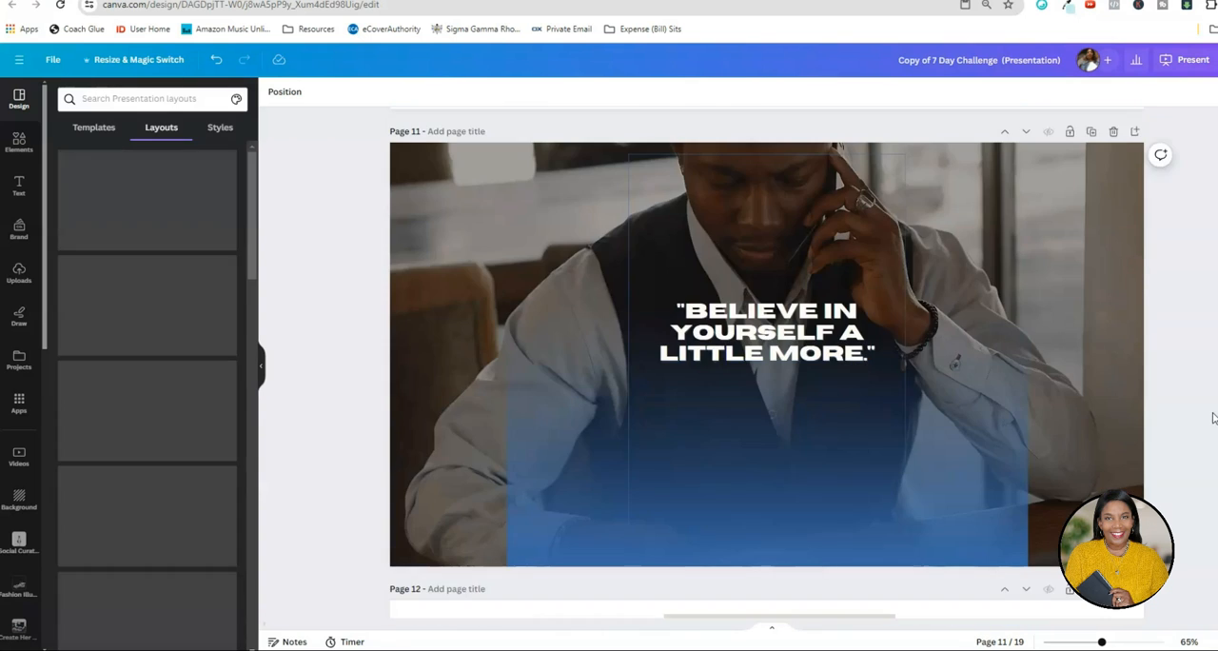
scroll(1215, 416, "up", 12)
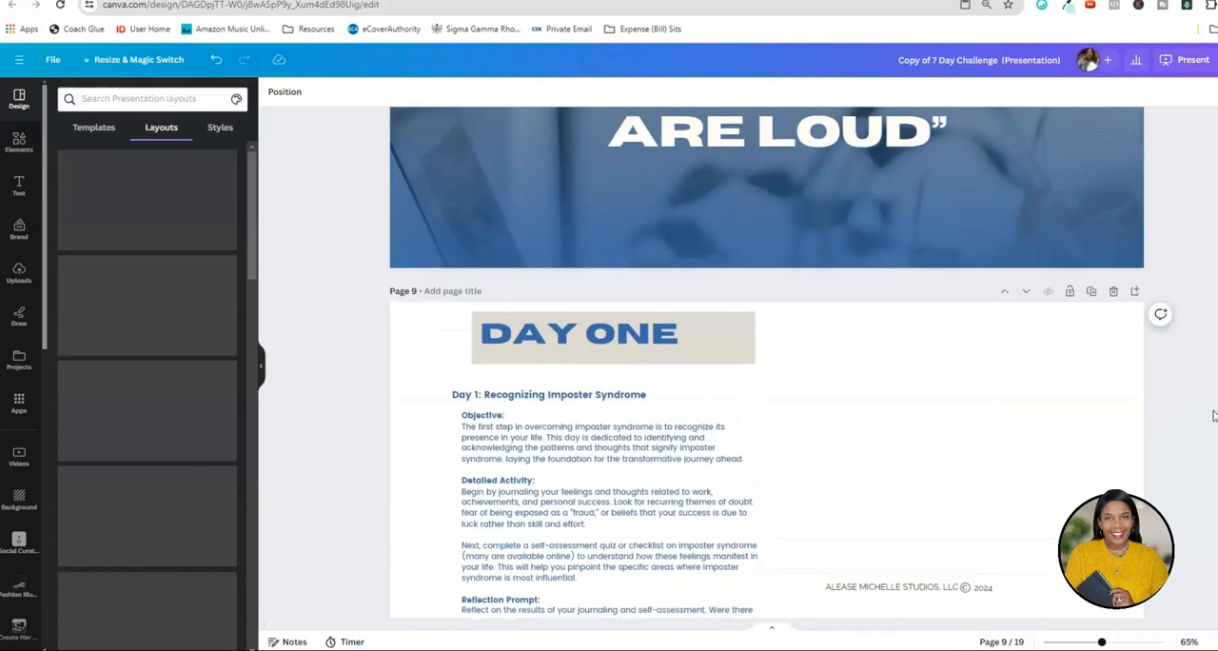
scroll(904, 550, "down", 2)
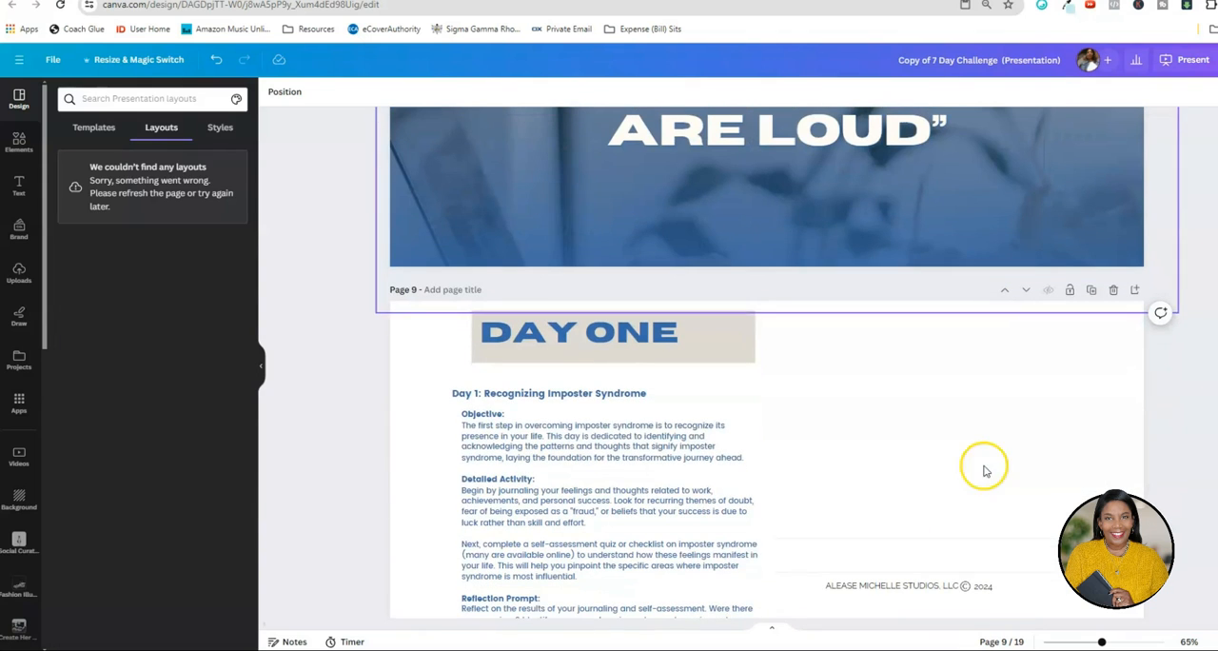
left_click(911, 427)
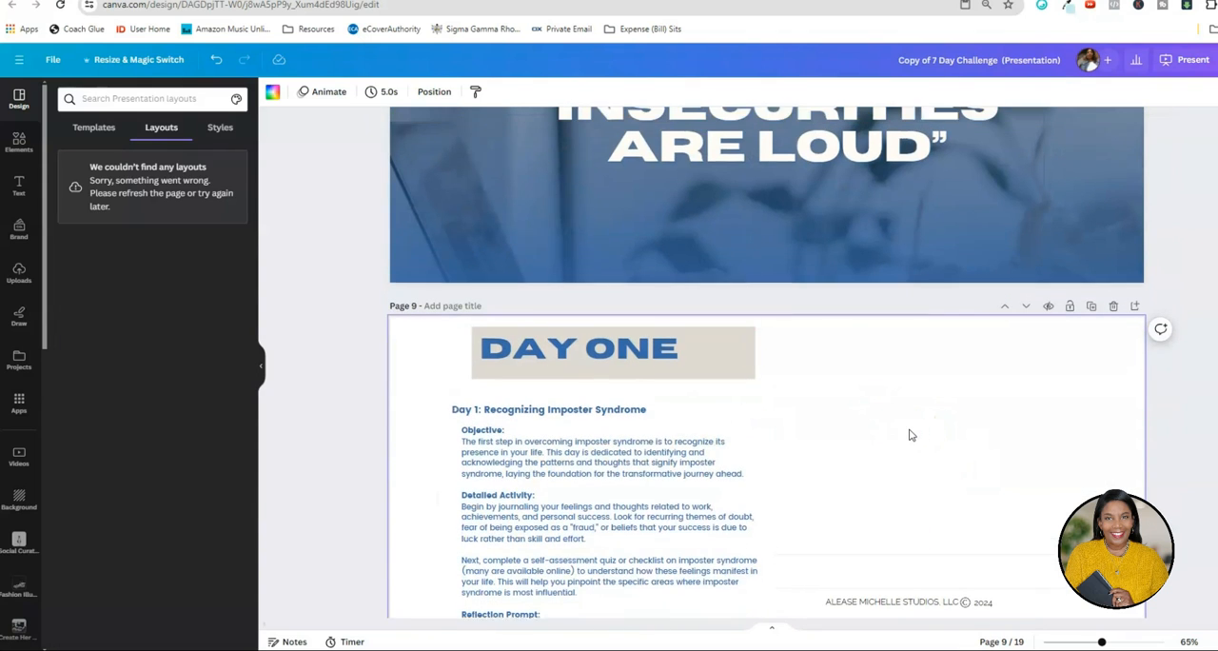
scroll(910, 428, "up", 3)
scroll(859, 389, "down", 2)
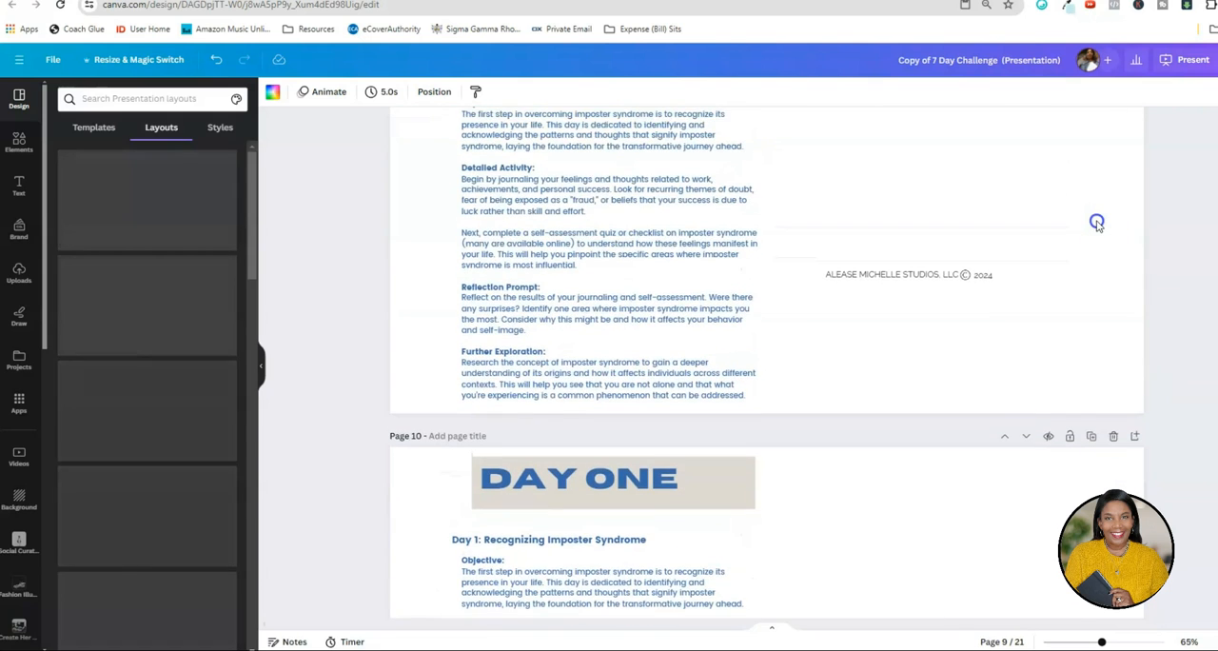
scroll(1096, 223, "up", 12)
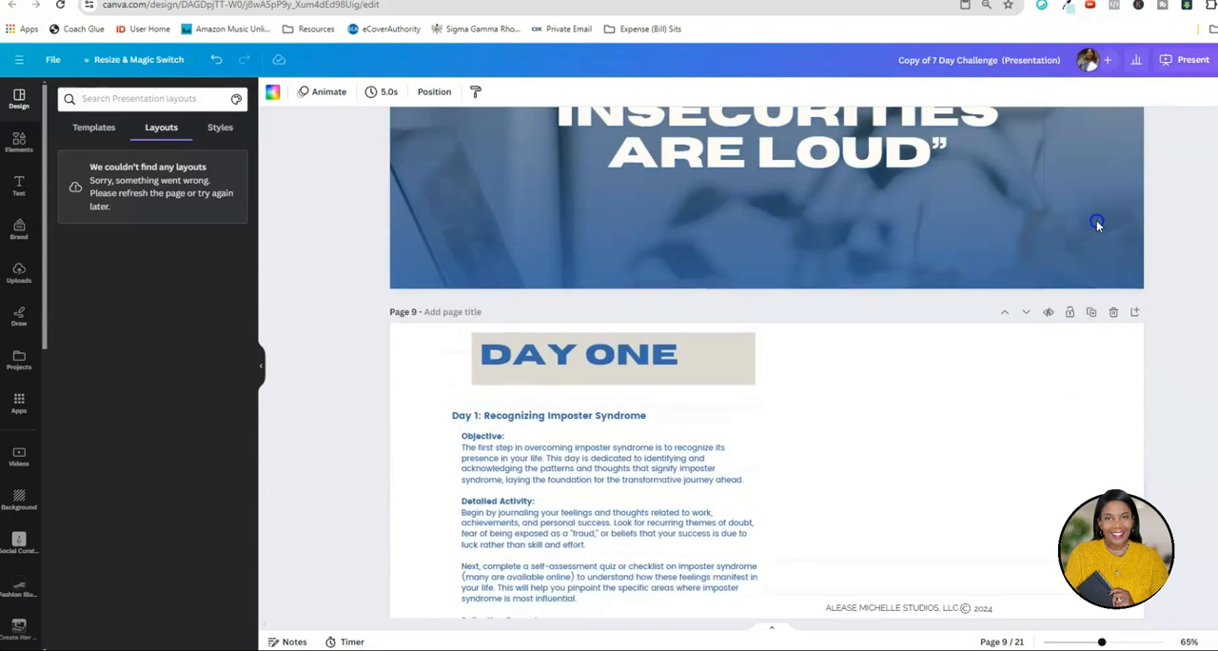
scroll(1193, 328, "up", 6)
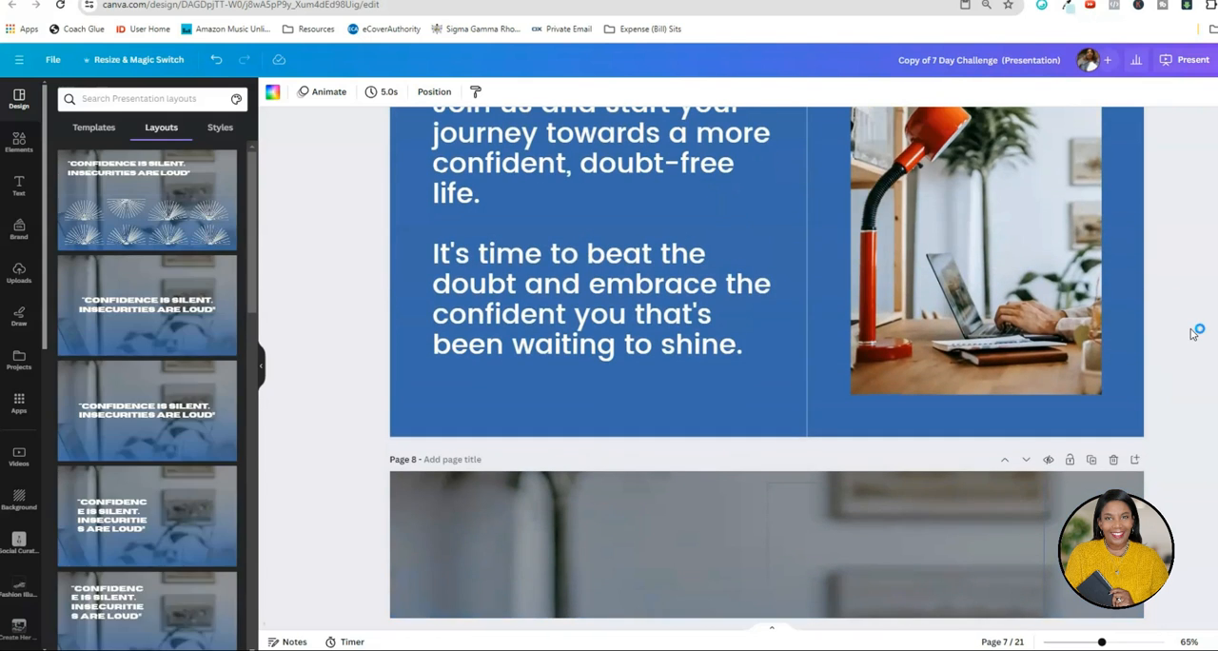
scroll(1194, 331, "down", 7)
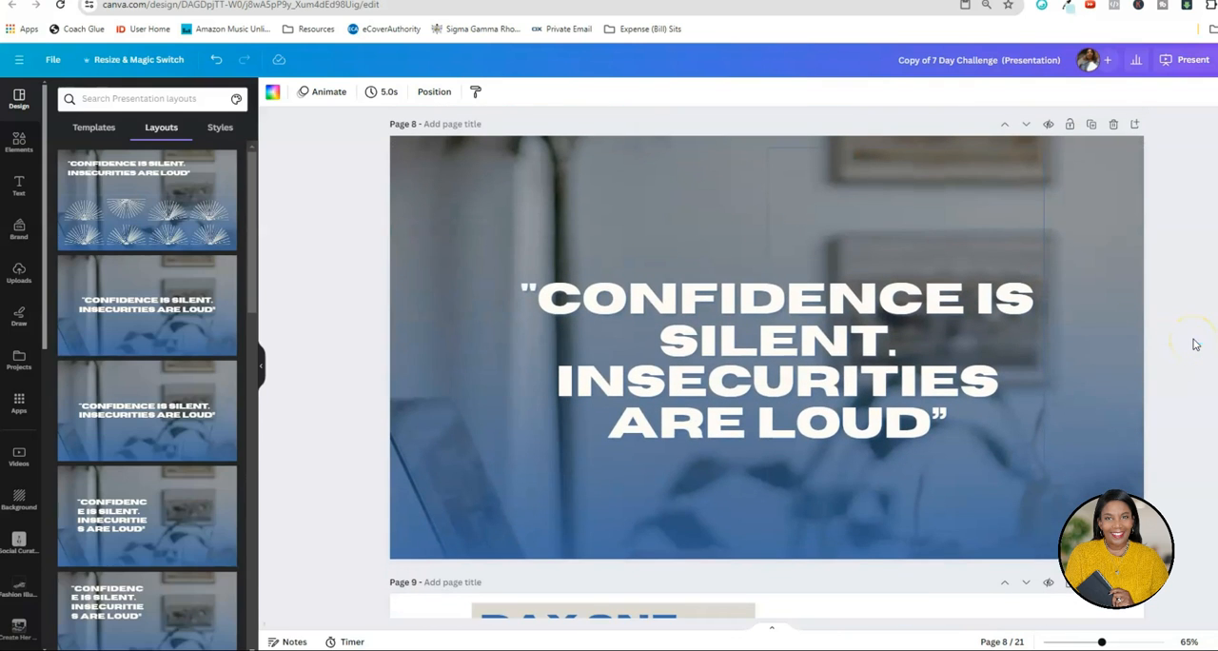
Duplicate the cover page and move the copy between the "Confidence is silent" quote and the first Day One page.
scroll(1195, 344, "down", 2)
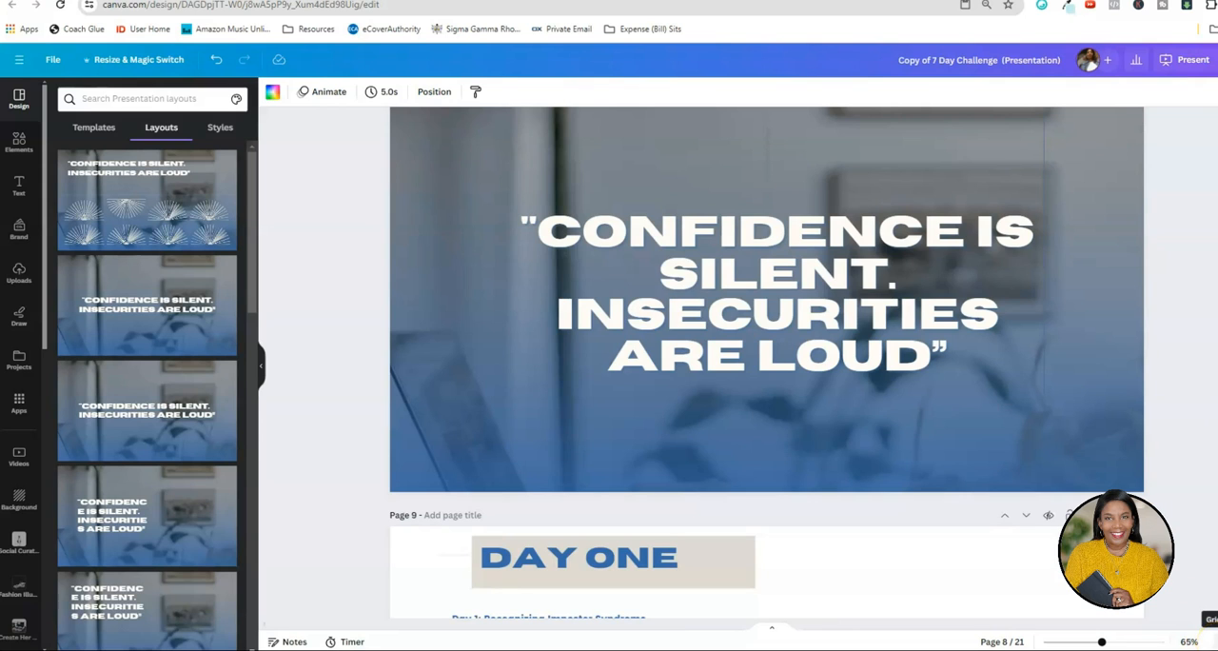
left_click(1212, 642)
left_click(137, 173)
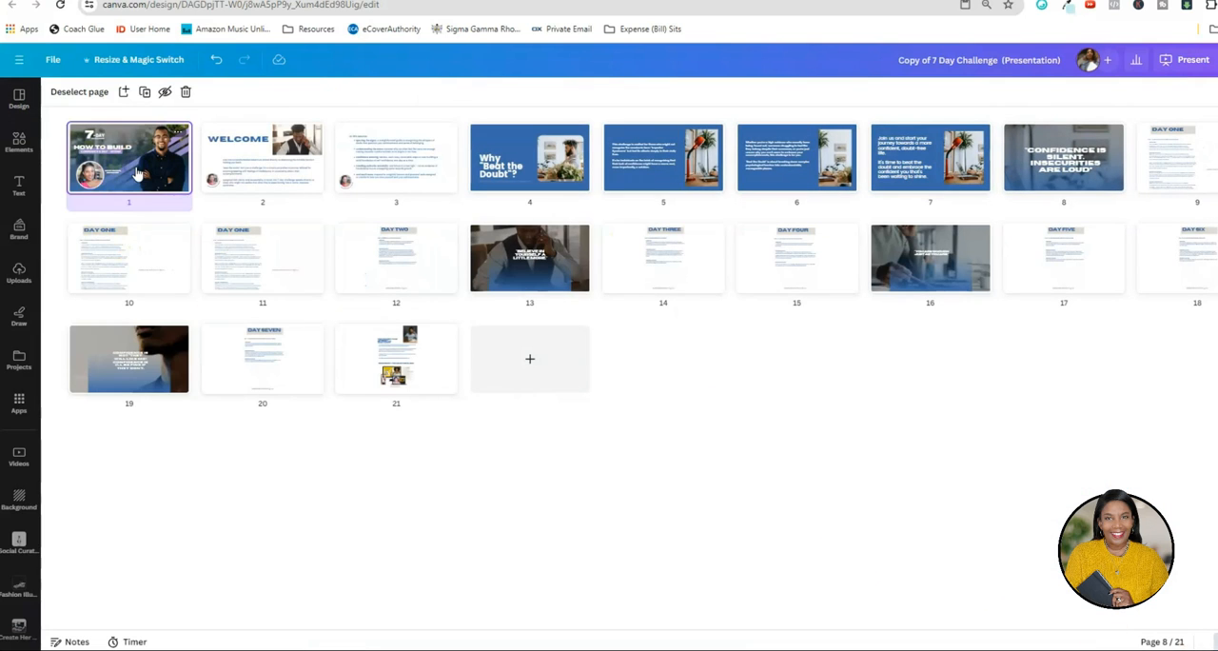
right_click(136, 173)
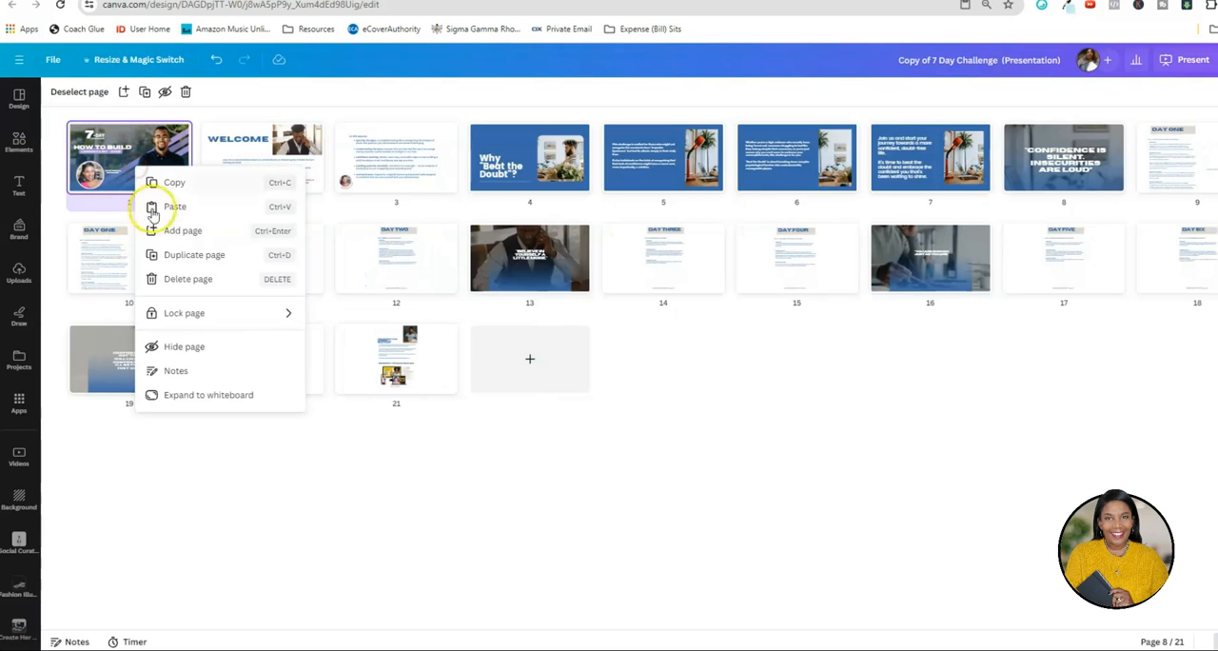
left_click(181, 257)
left_click_drag(293, 162, 41, 265)
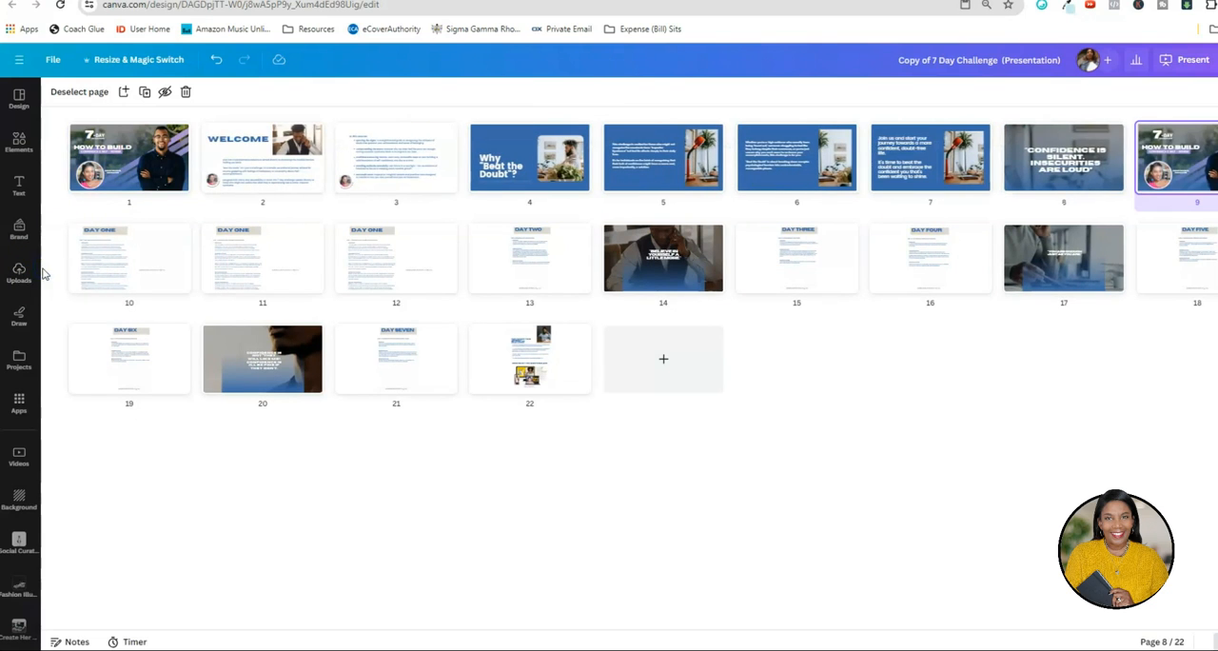
Copy the "DAY ONE" heading from page 10 and paste it onto the duplicated cover on page 9.
double_click(1176, 154)
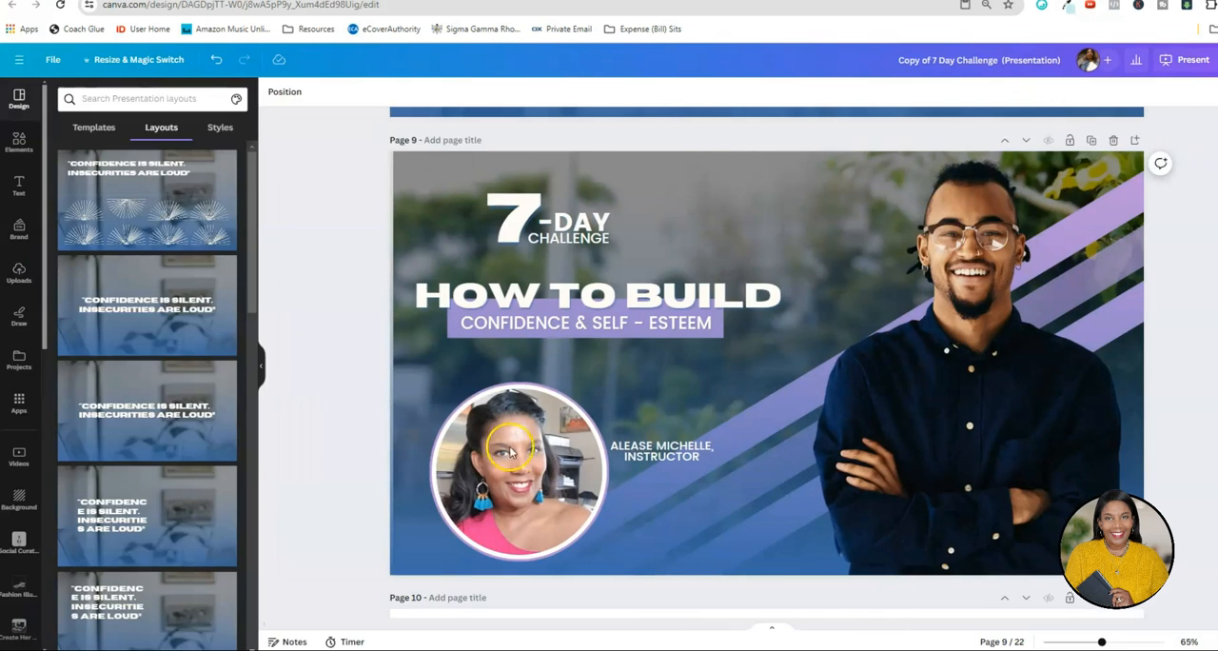
scroll(617, 540, "down", 2)
left_click(614, 442)
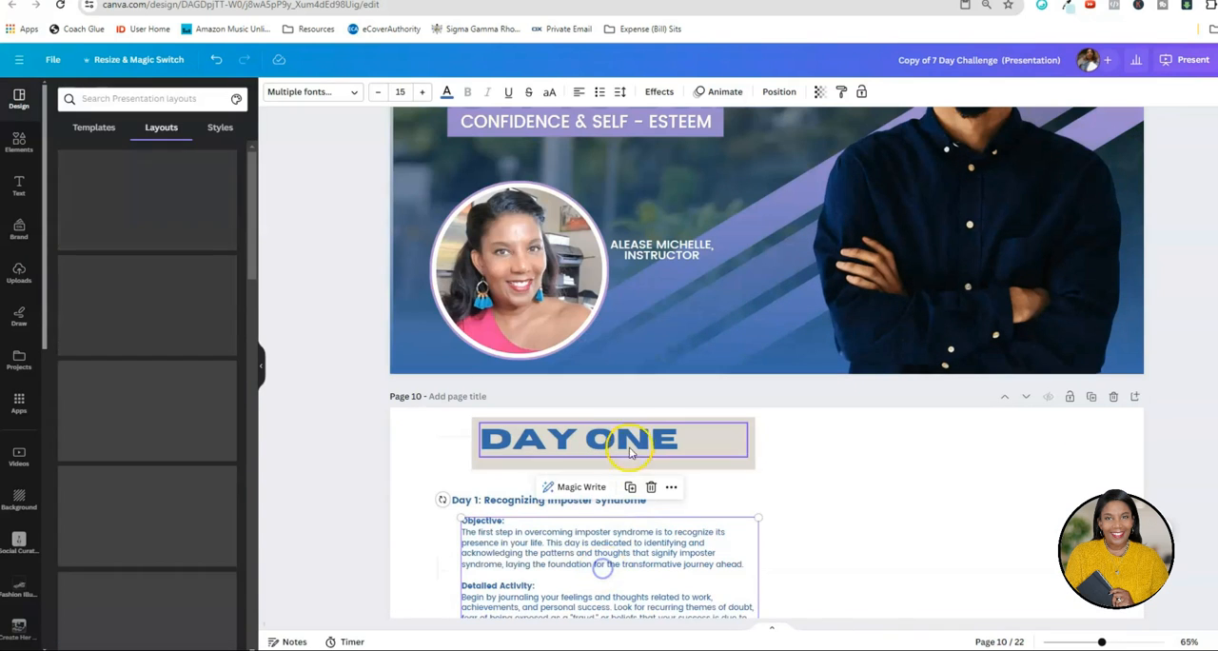
right_click(632, 443)
left_click(691, 316)
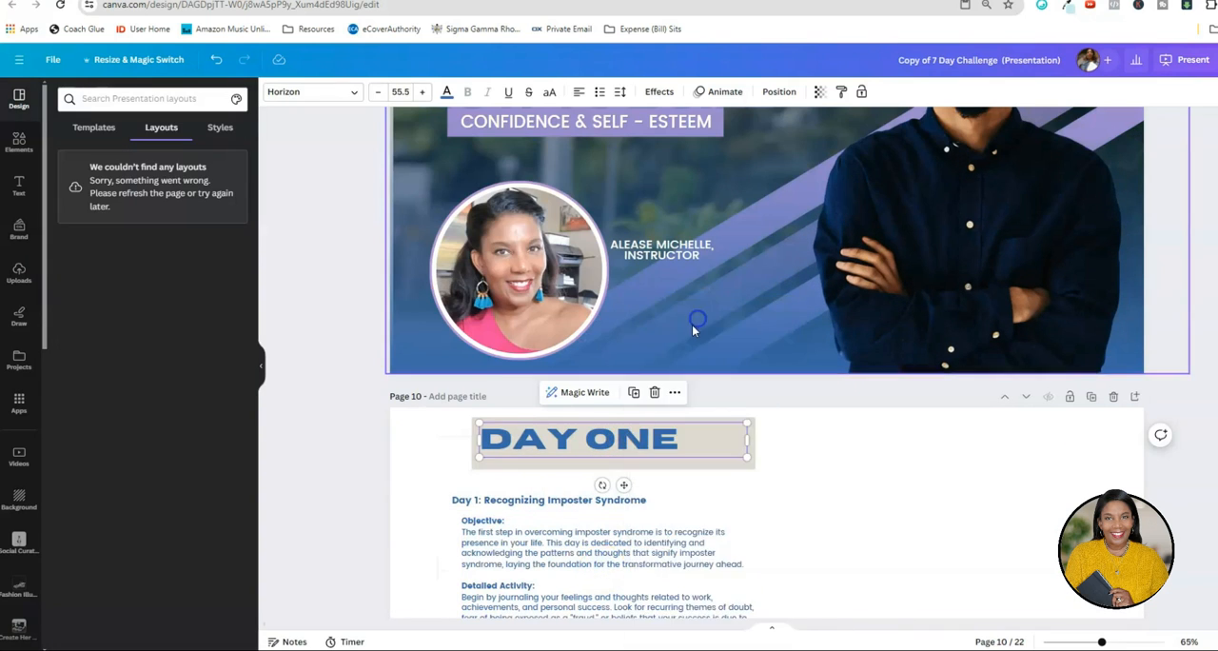
scroll(692, 324, "up", 3)
left_click(690, 348)
right_click(689, 348)
left_click(712, 391)
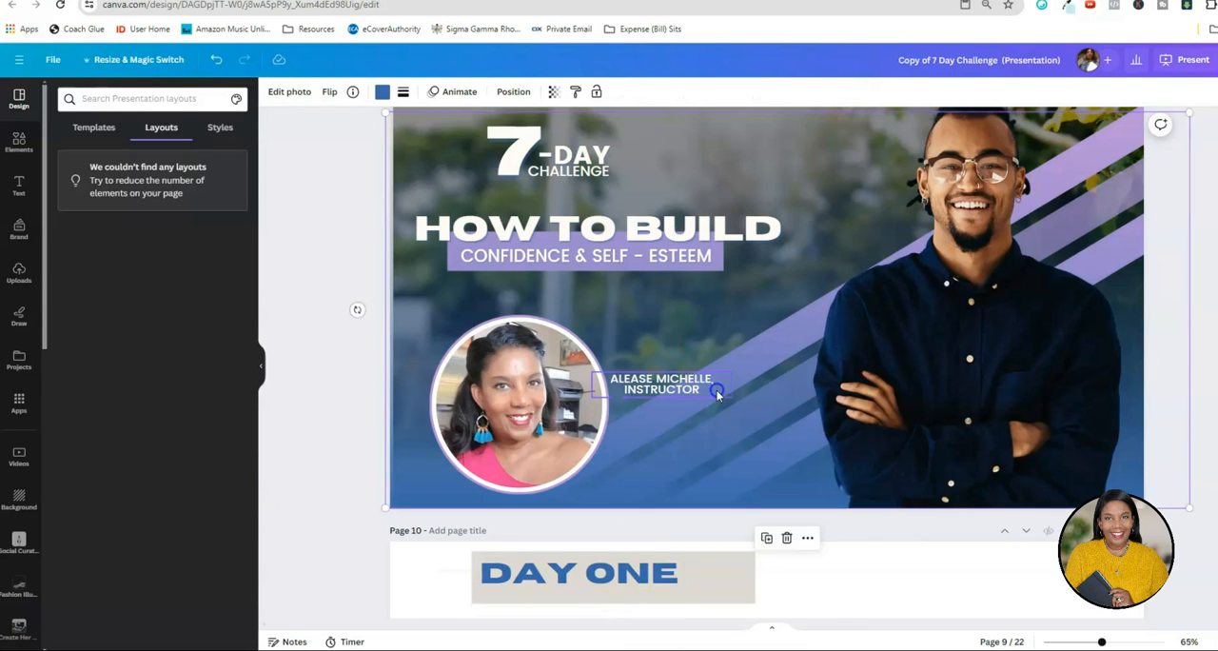
Place the pasted "DAY ONE" heading below the purple subtitle bar on page 9 and colour it white.
left_click_drag(687, 139, 784, 319)
double_click(784, 314)
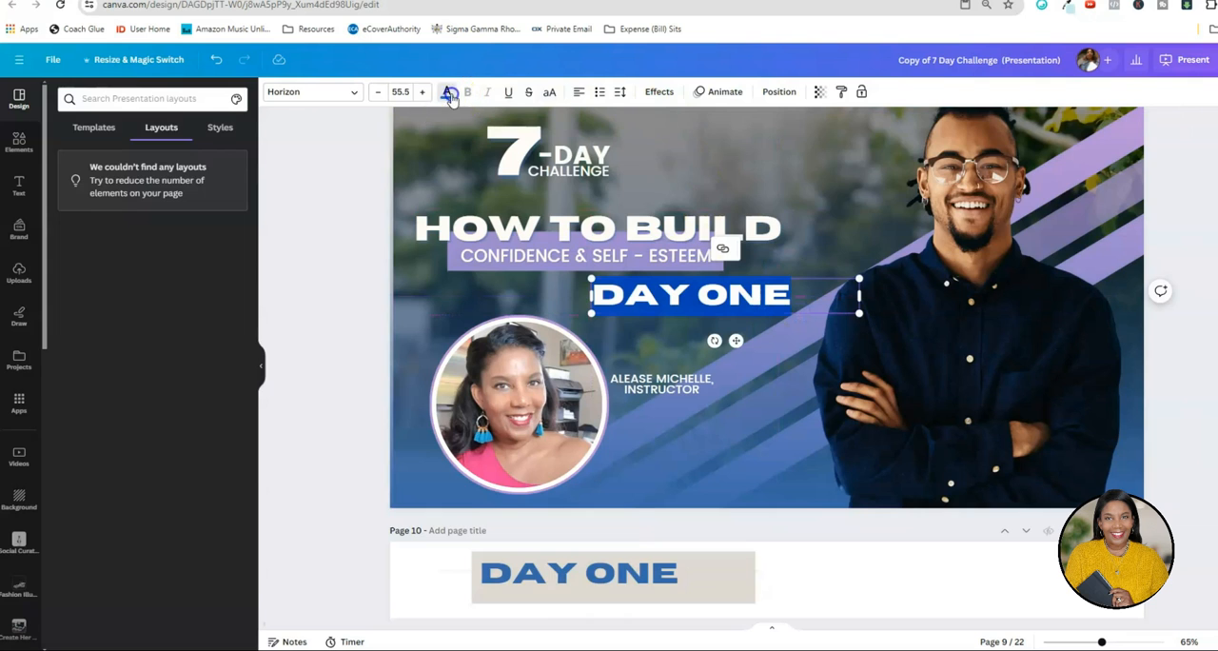
left_click(328, 224)
scroll(506, 264, "down", 2)
scroll(508, 272, "up", 3)
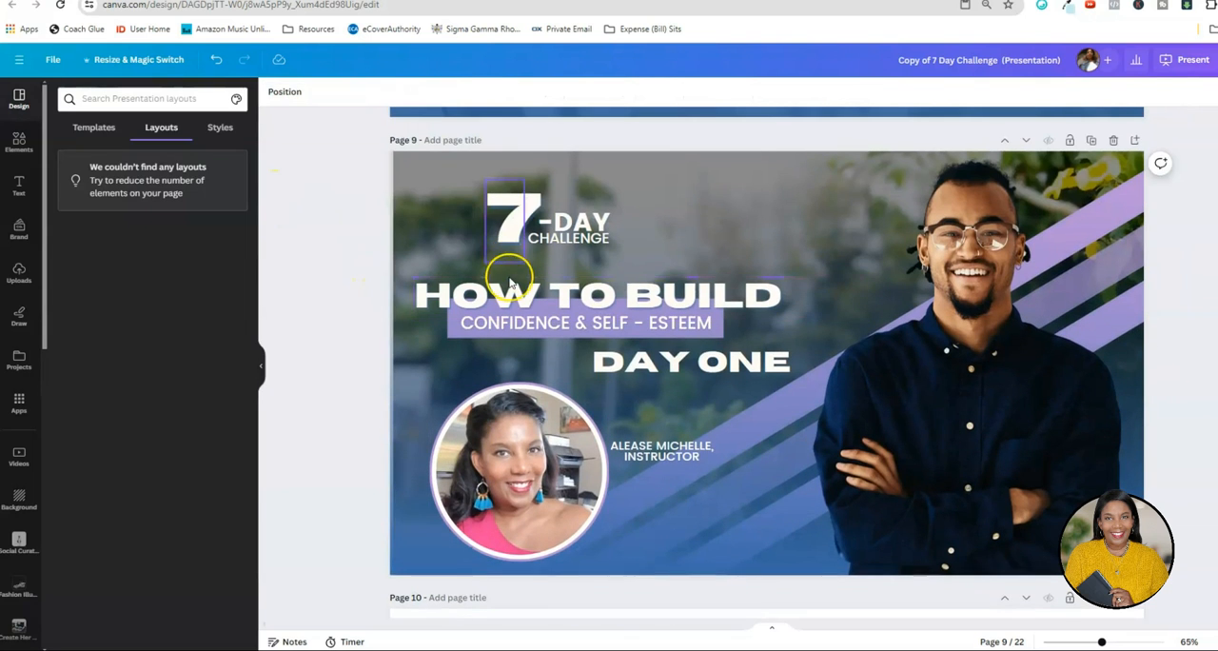
Copy page 9's white "DAY ONE" heading onto the page 1 cover and change the copy's text to "WELCOME".
left_click(693, 368)
right_click(693, 369)
left_click(746, 310)
scroll(767, 311, "up", 4)
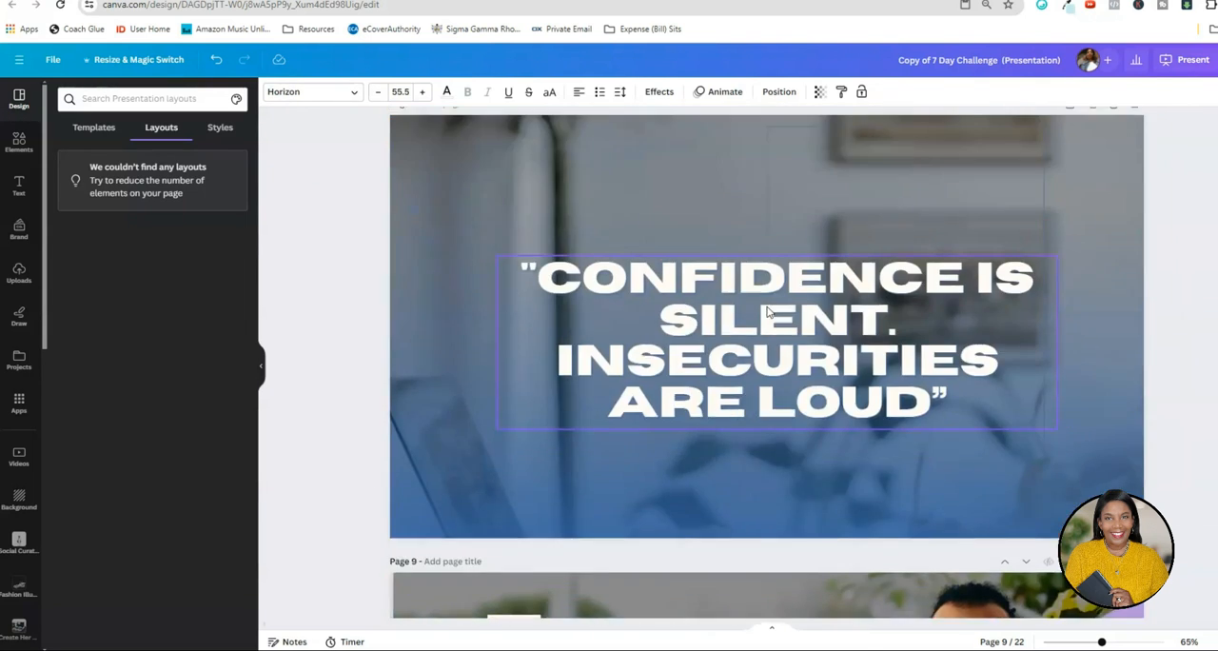
scroll(765, 285, "up", 20)
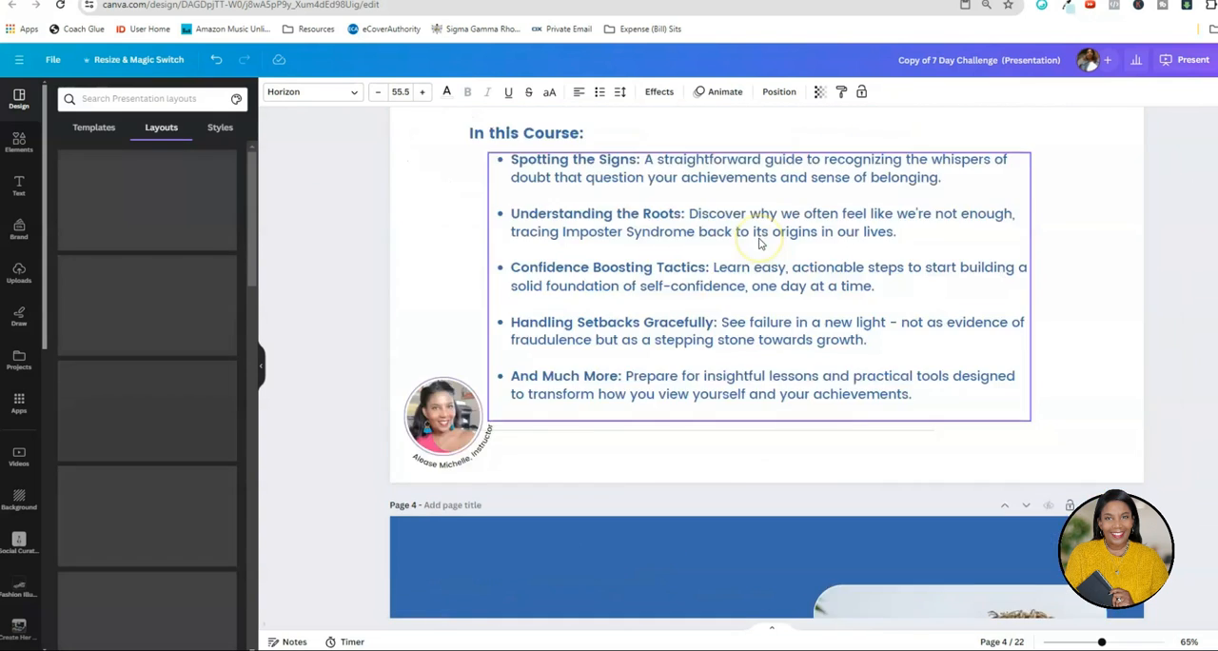
scroll(758, 242, "up", 15)
right_click(704, 367)
left_click(730, 389)
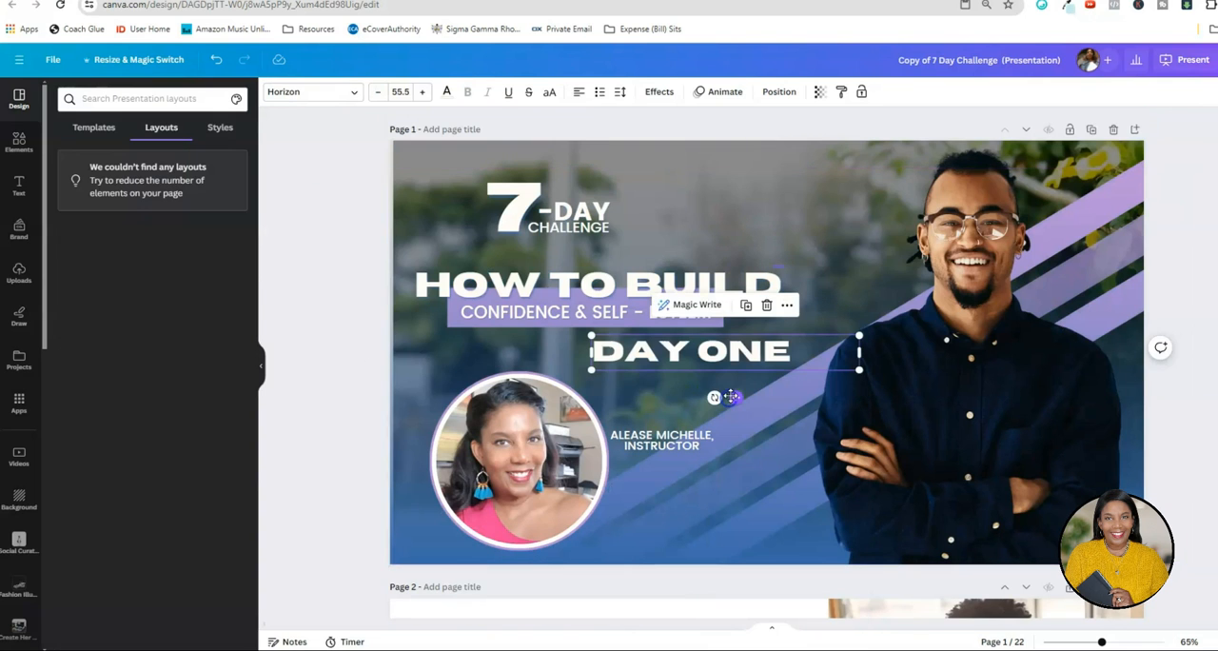
double_click(702, 359)
type("WELCOME")
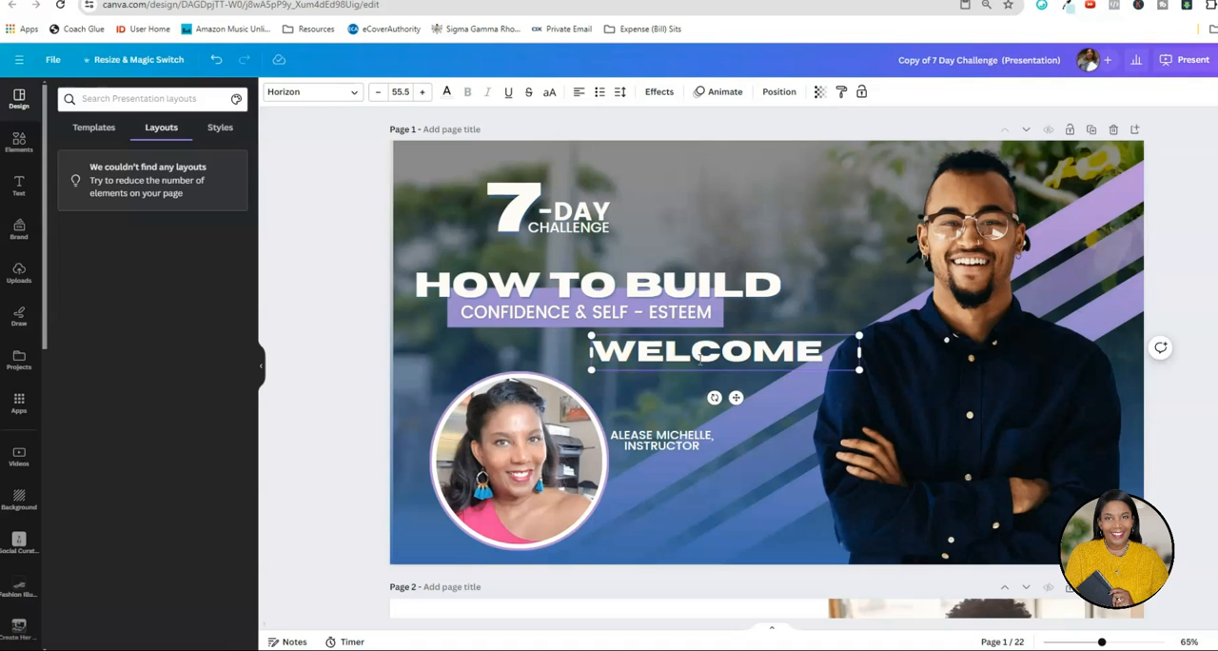
left_click(413, 361)
Trim page 10's body text to the Objective section, deleting everything from "Detailed Activity" onward.
scroll(761, 362, "down", 20)
left_click(1090, 309)
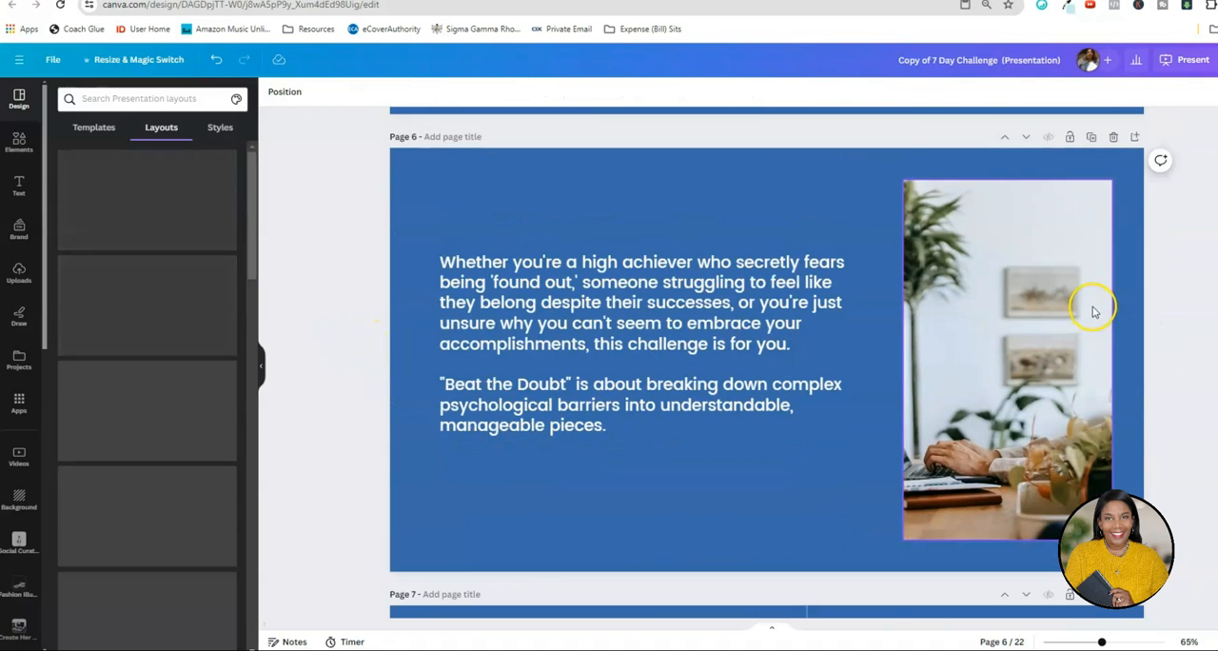
scroll(1092, 309, "down", 10)
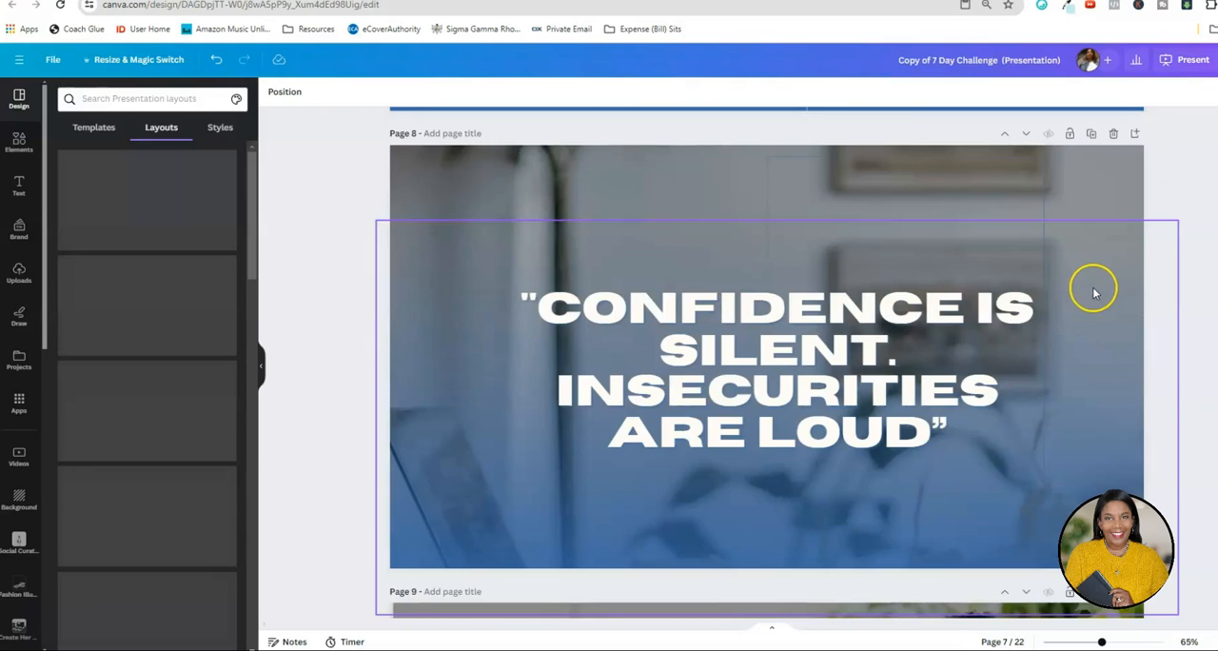
scroll(870, 456, "down", 10)
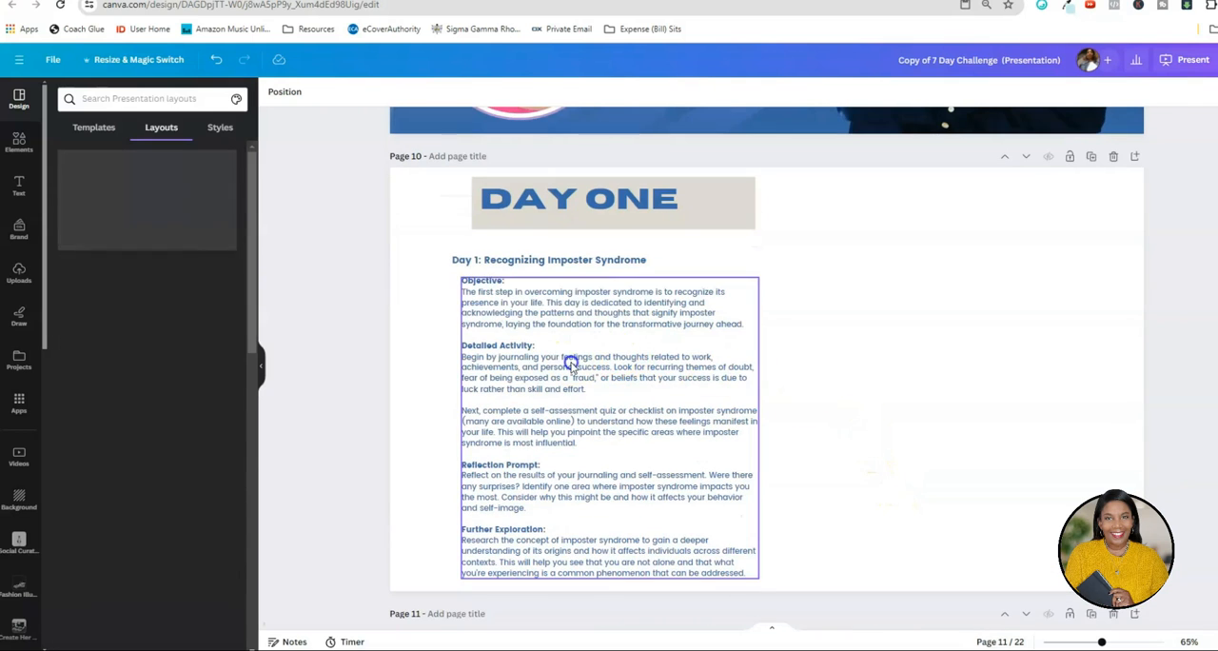
left_click(570, 364)
left_click(569, 363)
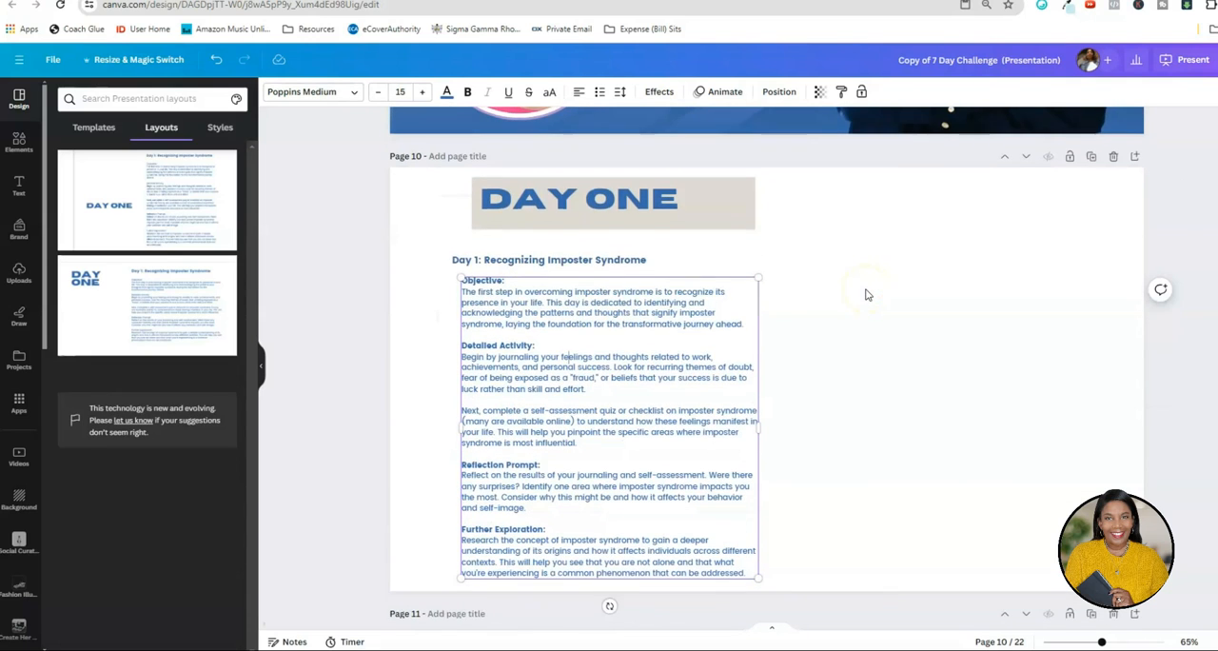
left_click(511, 269)
left_click(469, 314)
left_click(516, 352)
left_click_drag(462, 347, 752, 571)
key("BackSpace")
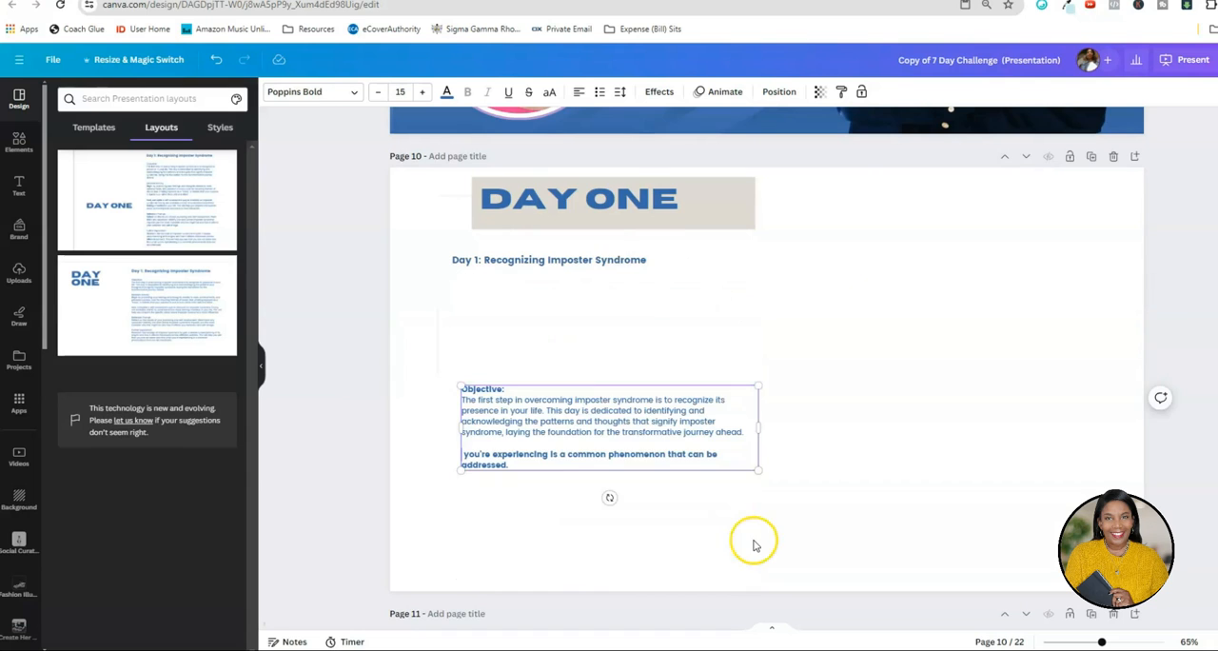
key("BackSpace")
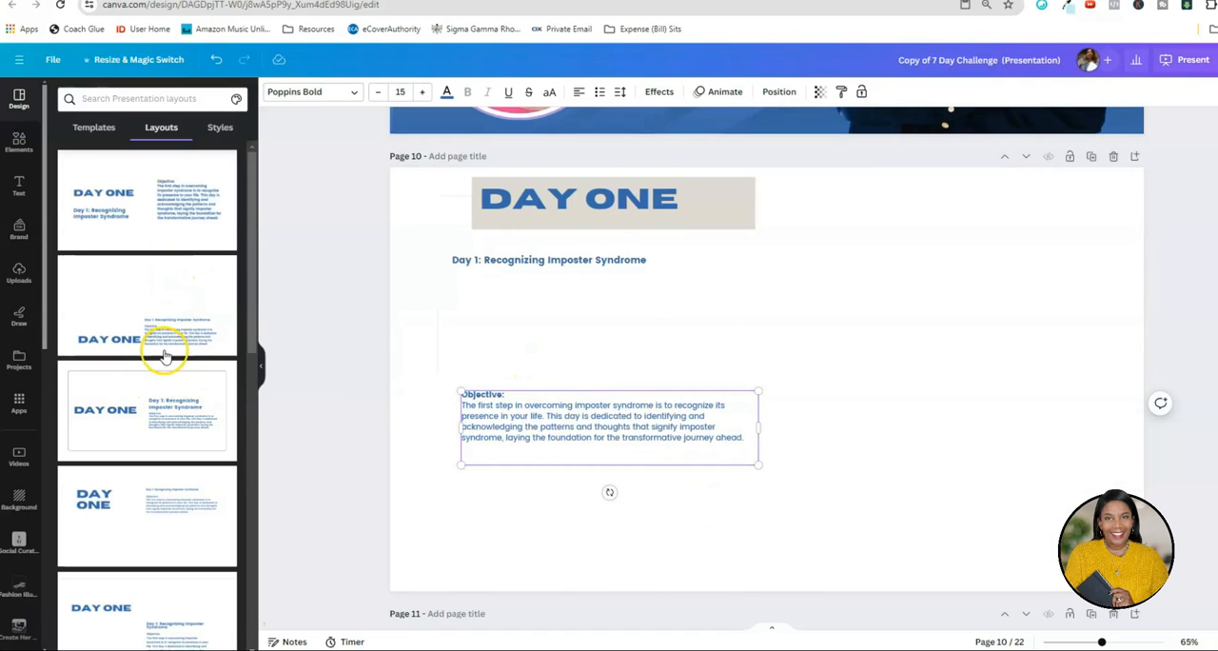
Apply the rounded-outline layout to page 10 and enlarge its Objective text to size 27.6.
scroll(176, 285, "down", 3)
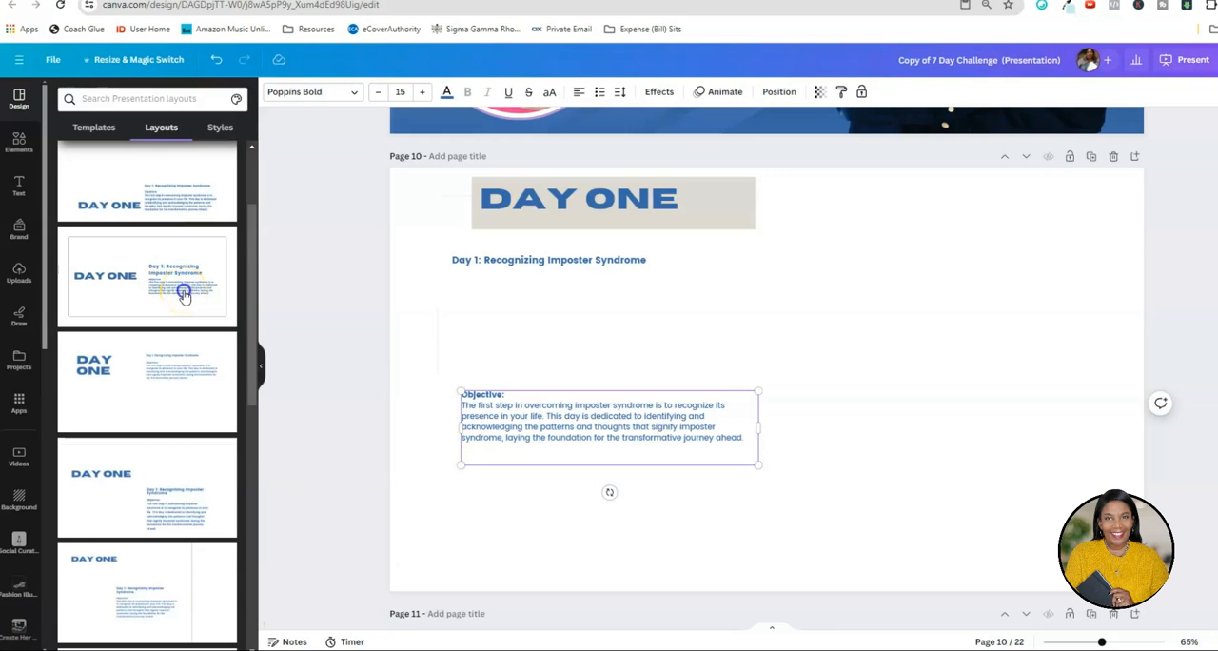
left_click(183, 295)
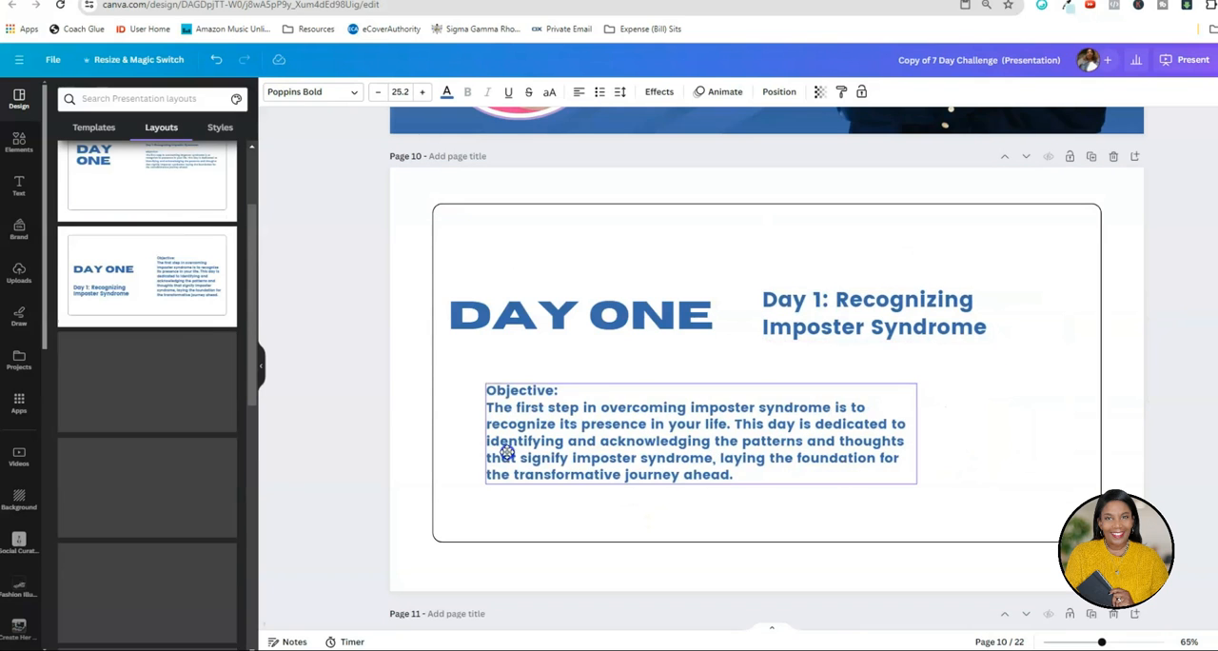
left_click_drag(508, 448, 508, 446)
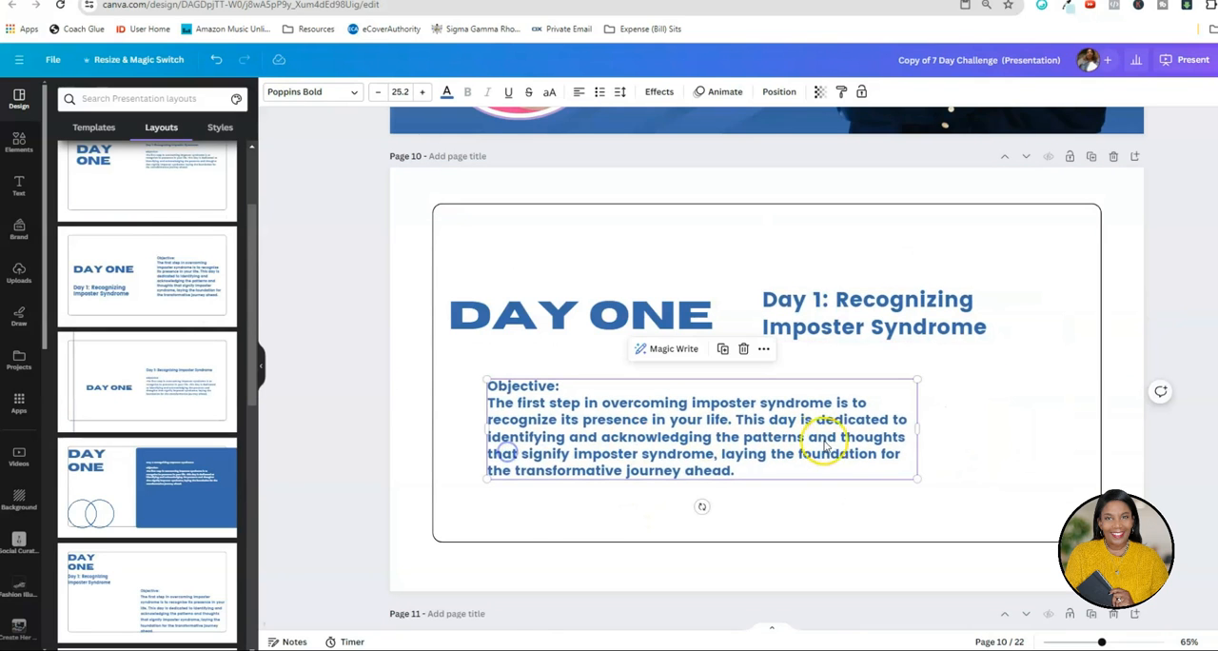
left_click_drag(920, 481, 951, 485)
Start a new paragraph at "This day is dedicated" in page 10's Objective text and widen its text box.
left_click(751, 417)
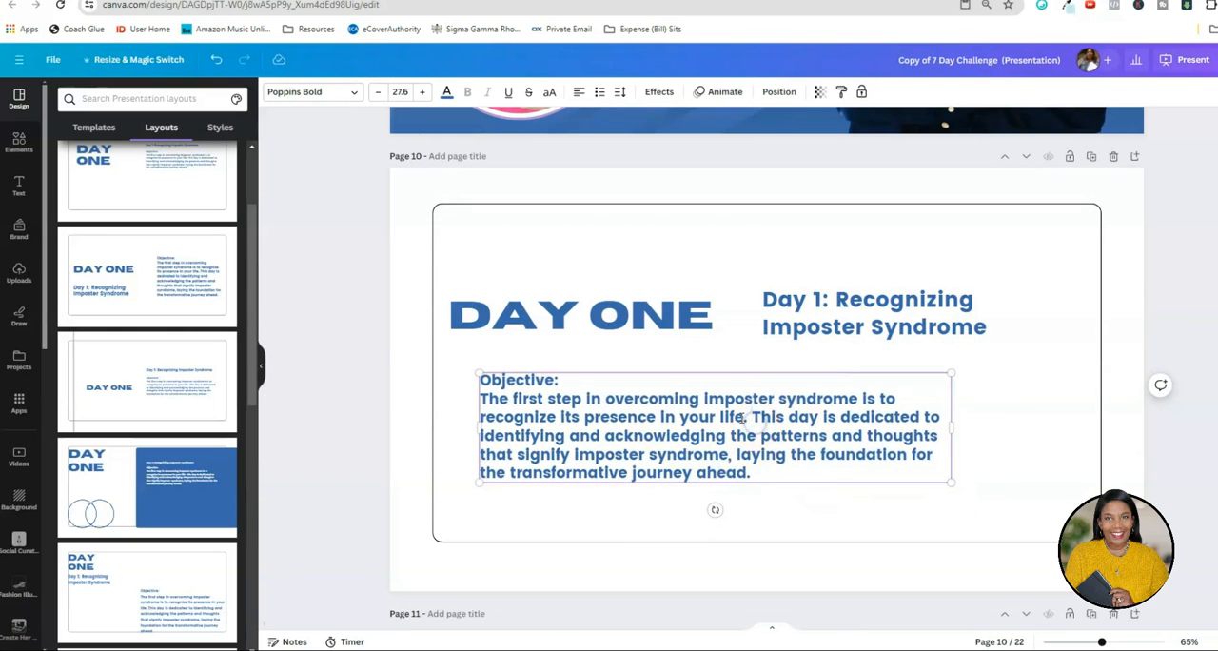
key("Return")
key("Return")
left_click(780, 420)
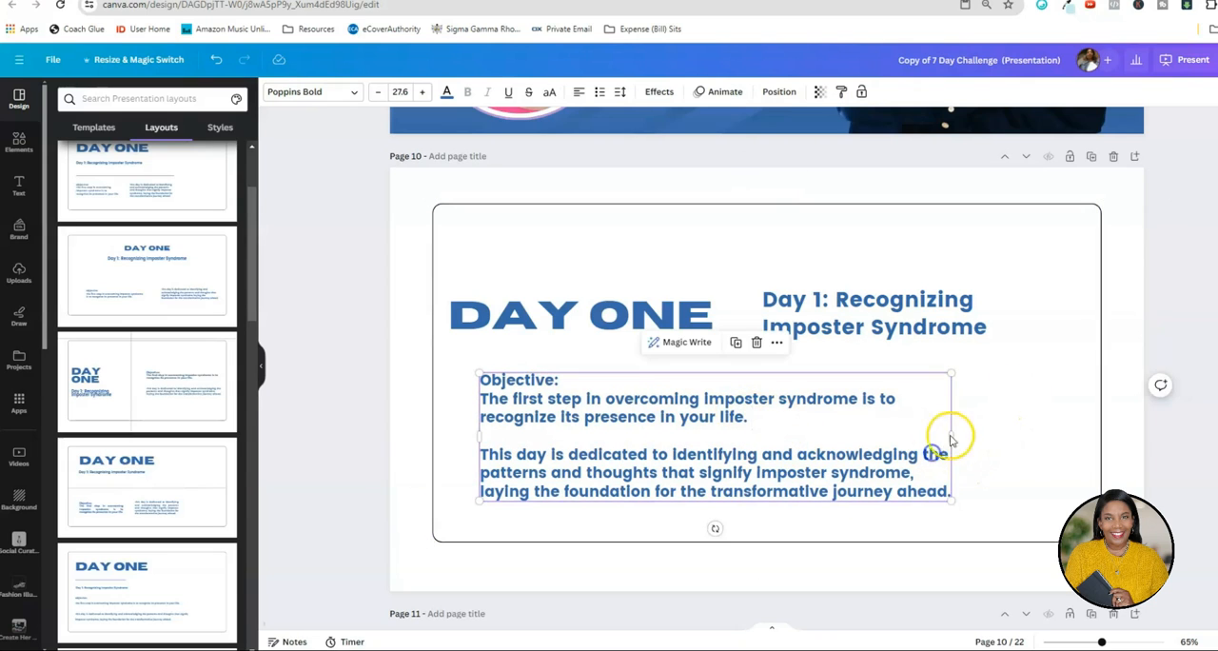
left_click_drag(949, 434, 1057, 408)
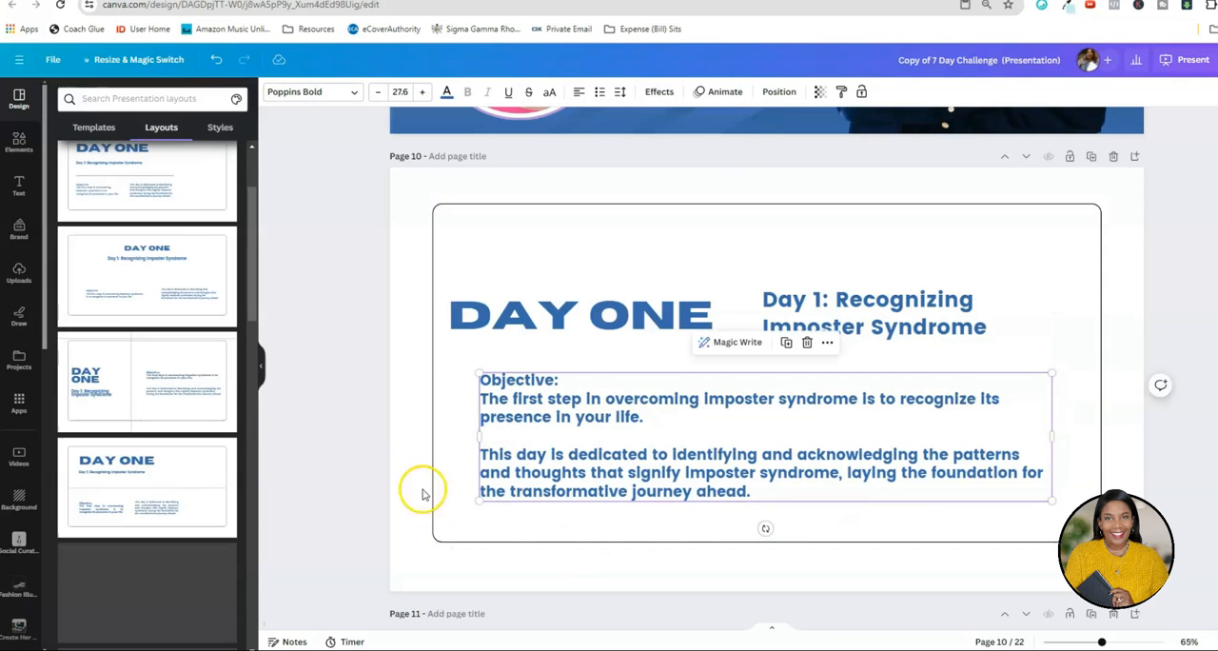
left_click(405, 483)
Delete the "DAY ONE" banner, the Day 1 subtitle and the Objective section from page 11.
scroll(628, 457, "up", 3)
scroll(618, 456, "down", 5)
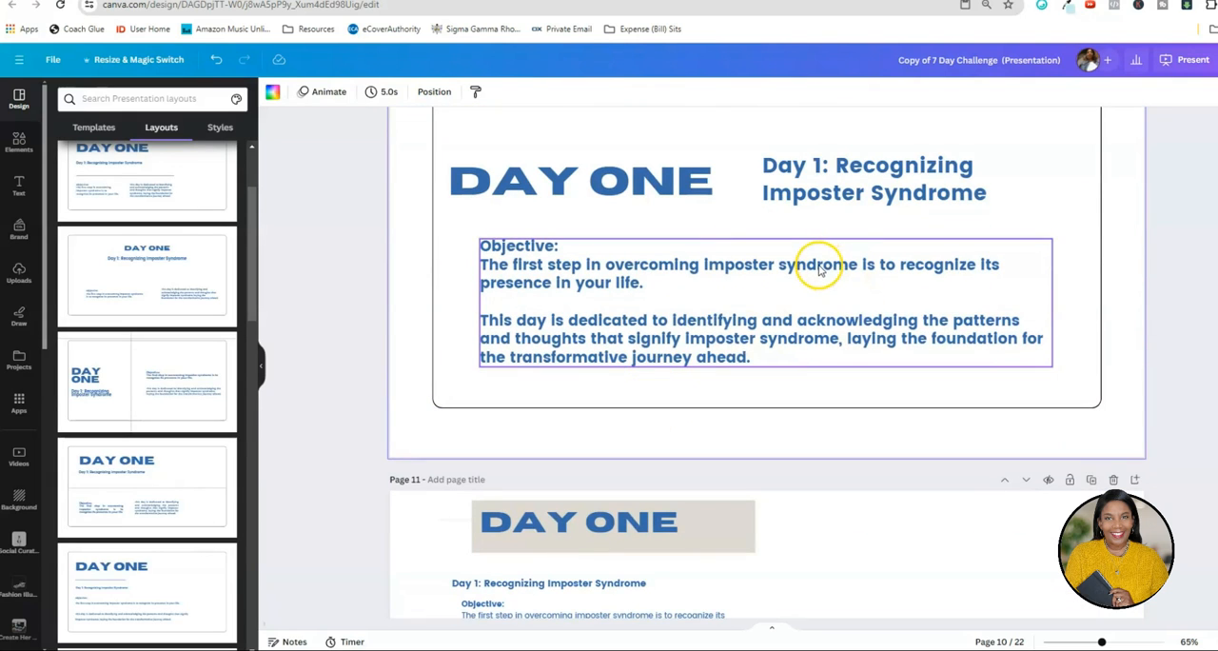
scroll(816, 271, "down", 5)
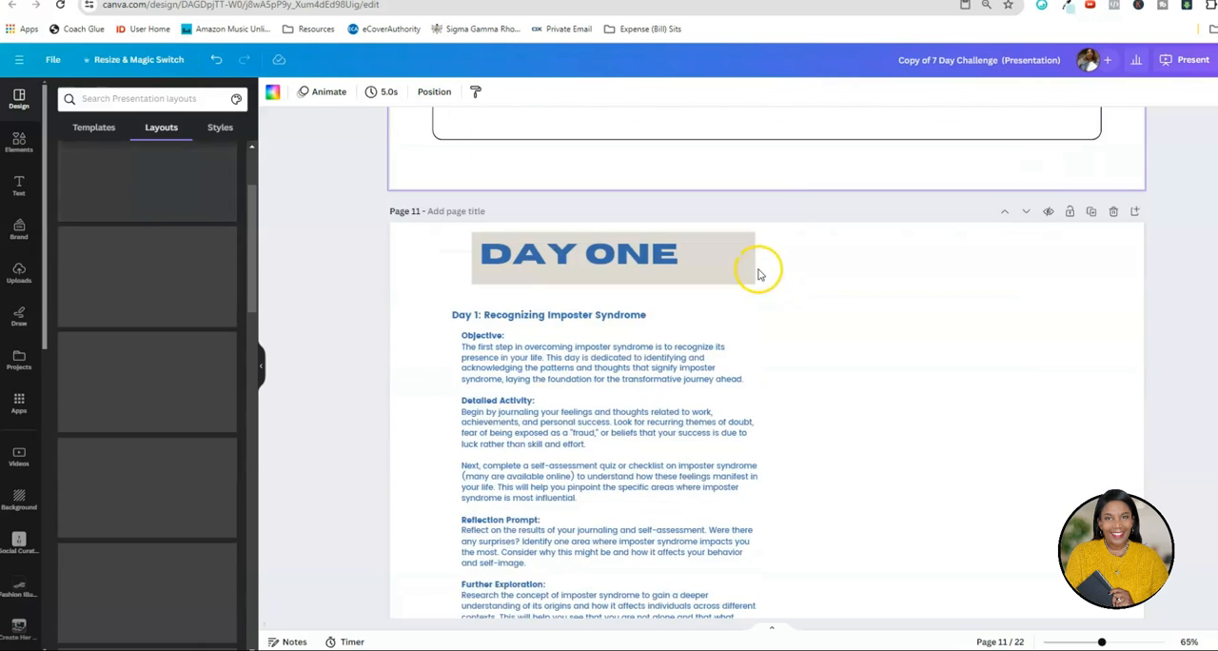
left_click(723, 269)
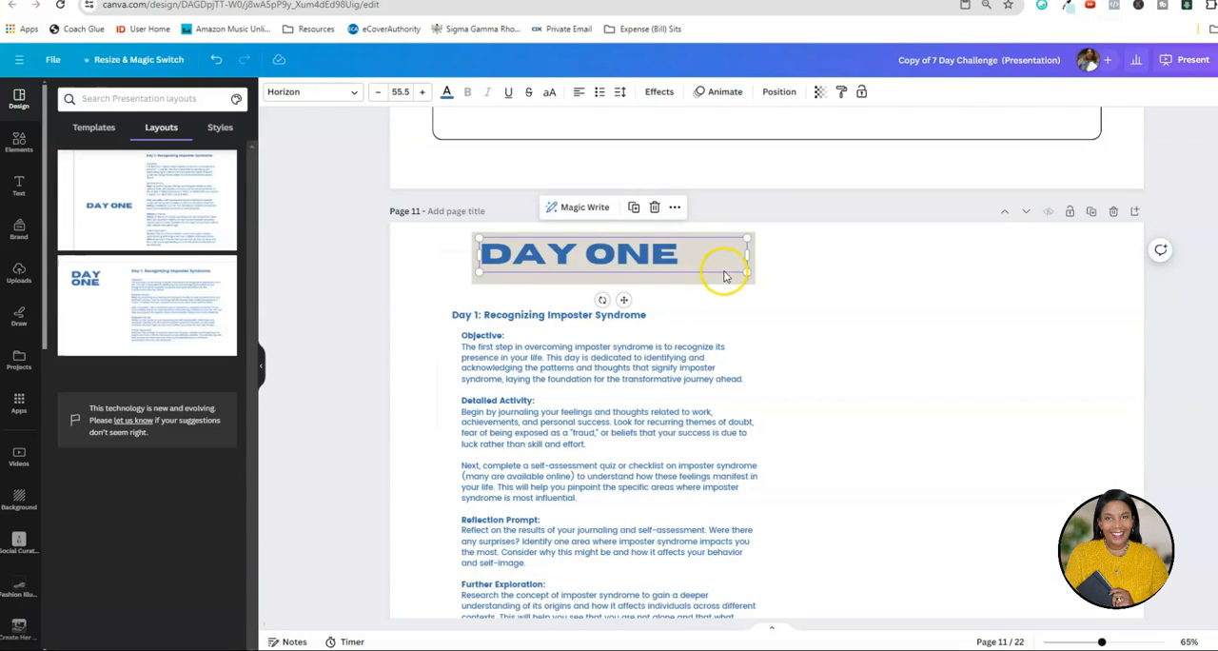
key("Delete")
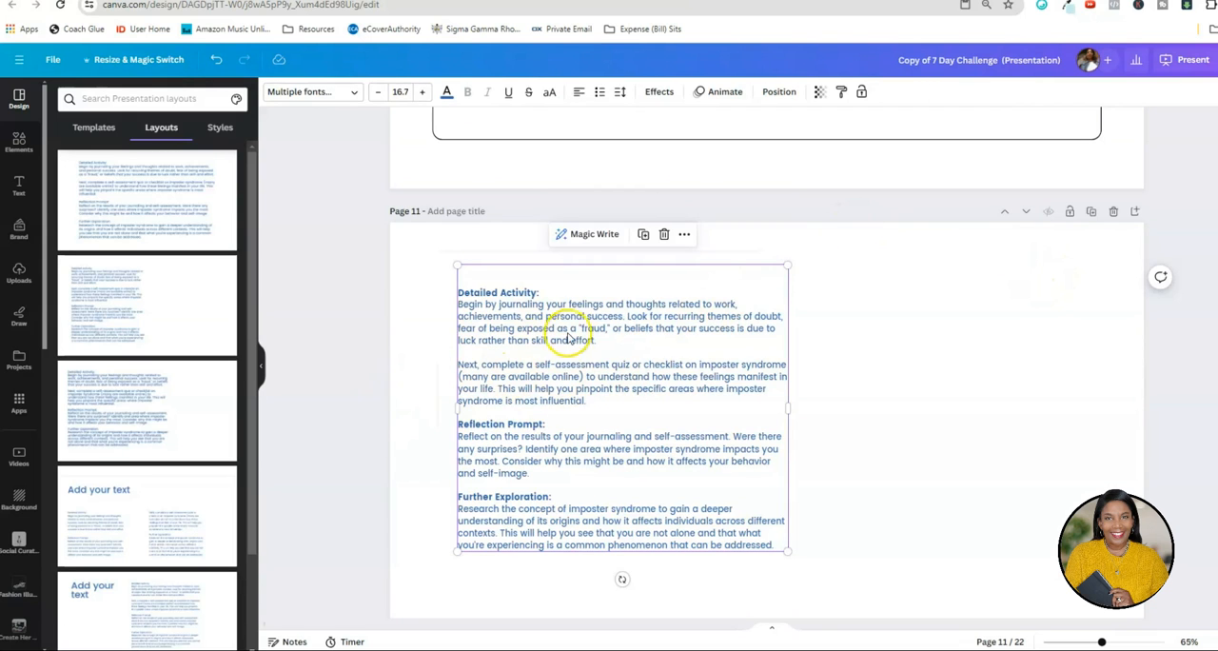
Remove the Reflection Prompt and Further Exploration sections from page 11, leaving only the Detailed Activity text.
scroll(588, 312, "up", 3)
scroll(594, 309, "down", 3)
left_click(604, 375)
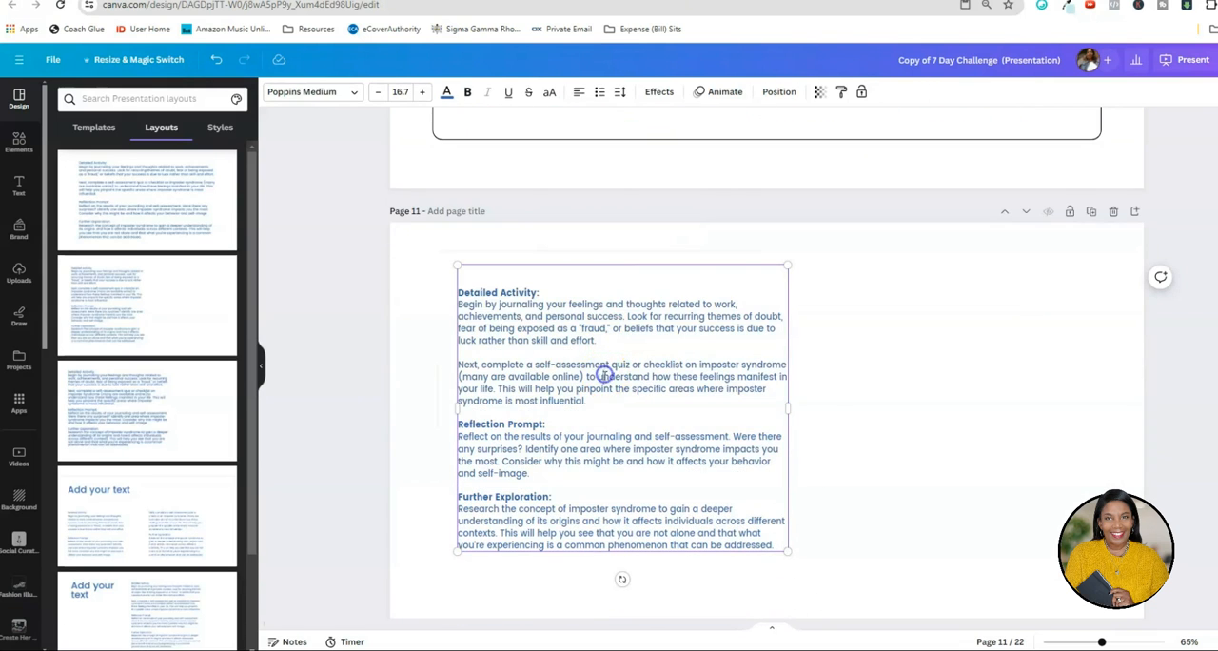
scroll(571, 361, "down", 2)
left_click(464, 302)
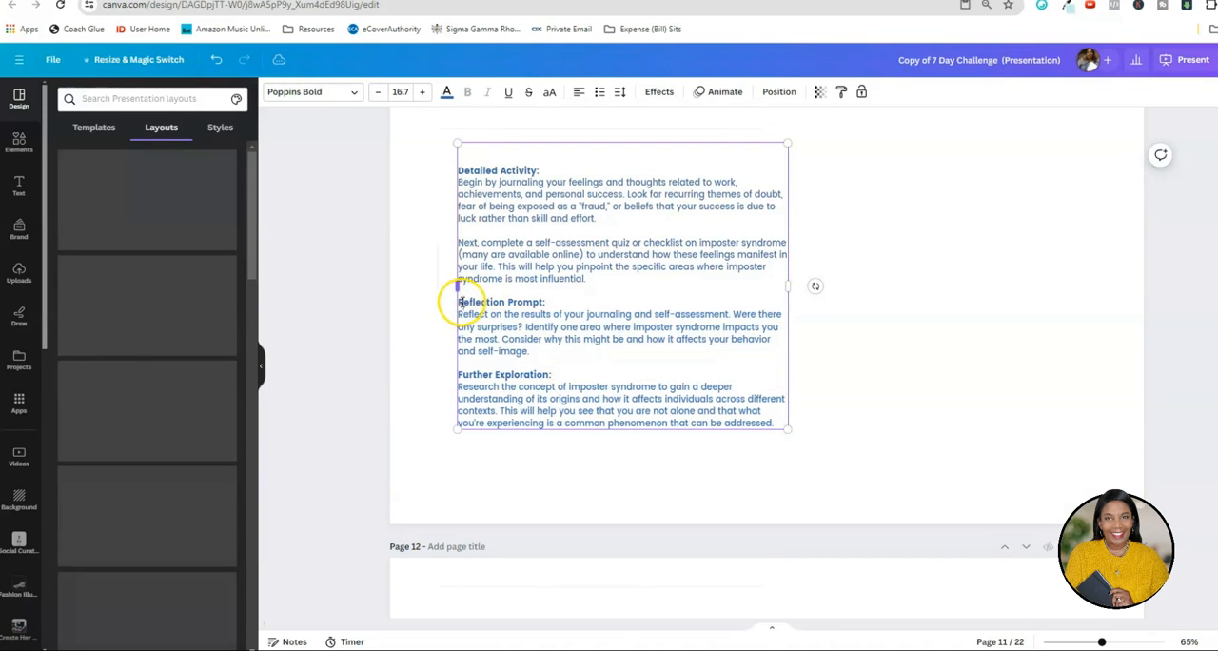
left_click_drag(463, 302, 778, 422)
key("ctrl+x")
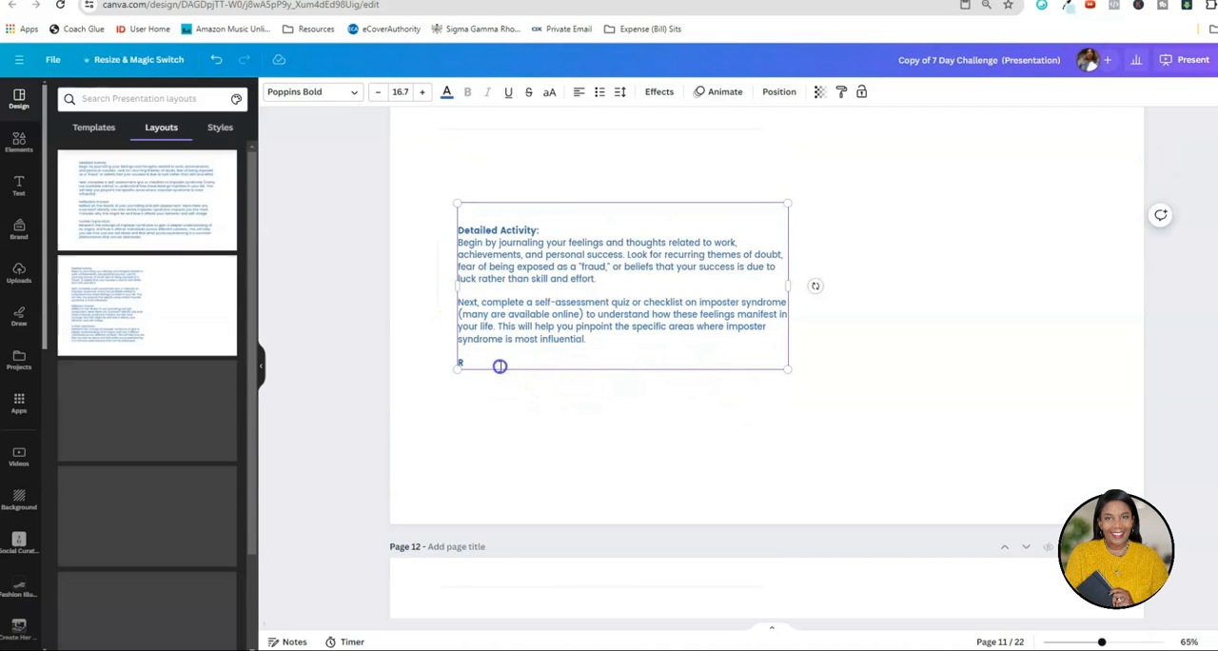
left_click_drag(449, 365, 460, 361)
left_click(368, 387)
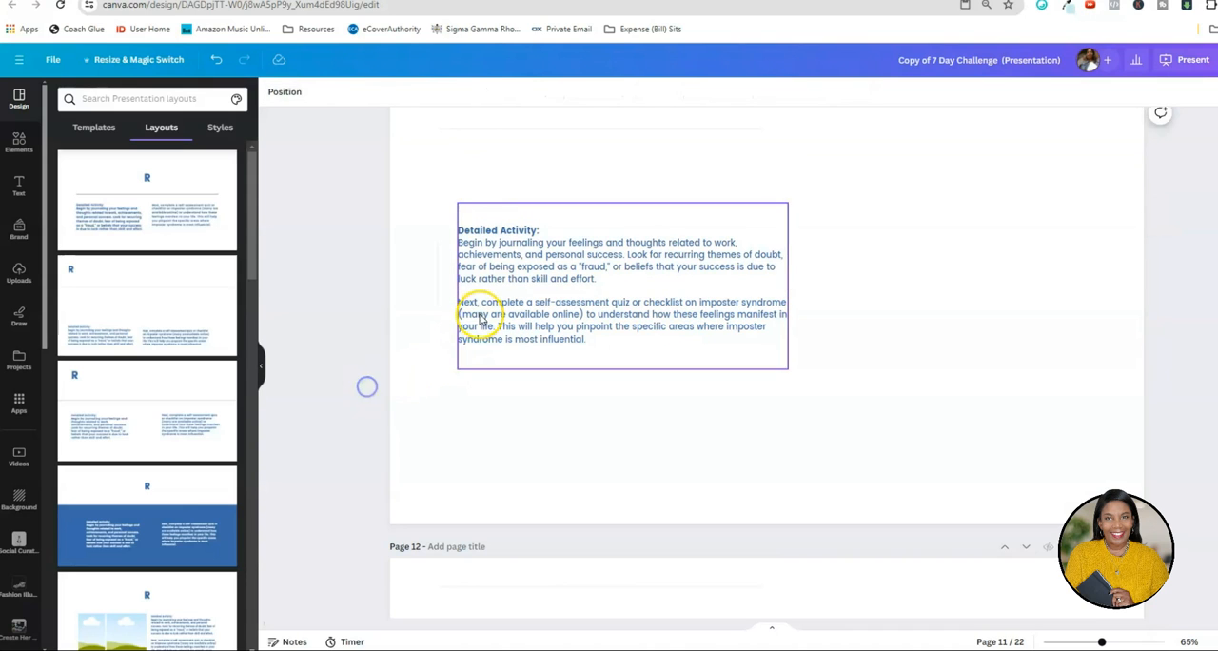
Enlarge the Reflection Prompt and Further Exploration text on page 12 to size 27.
left_click(789, 337)
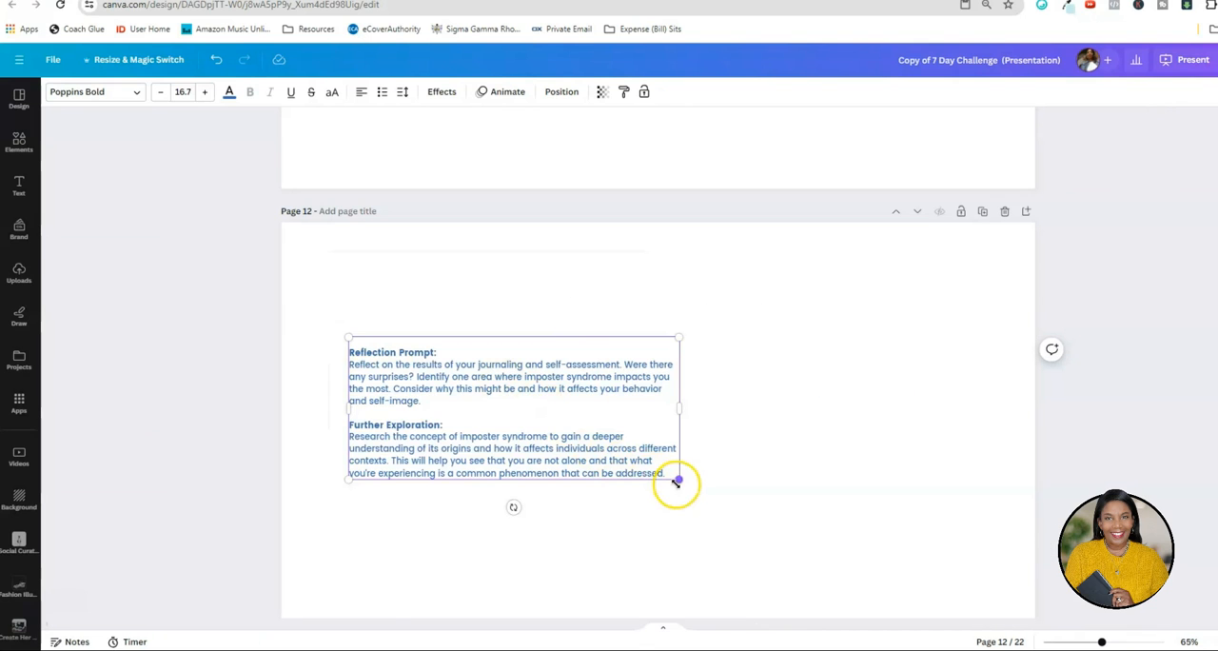
left_click_drag(680, 483, 882, 567)
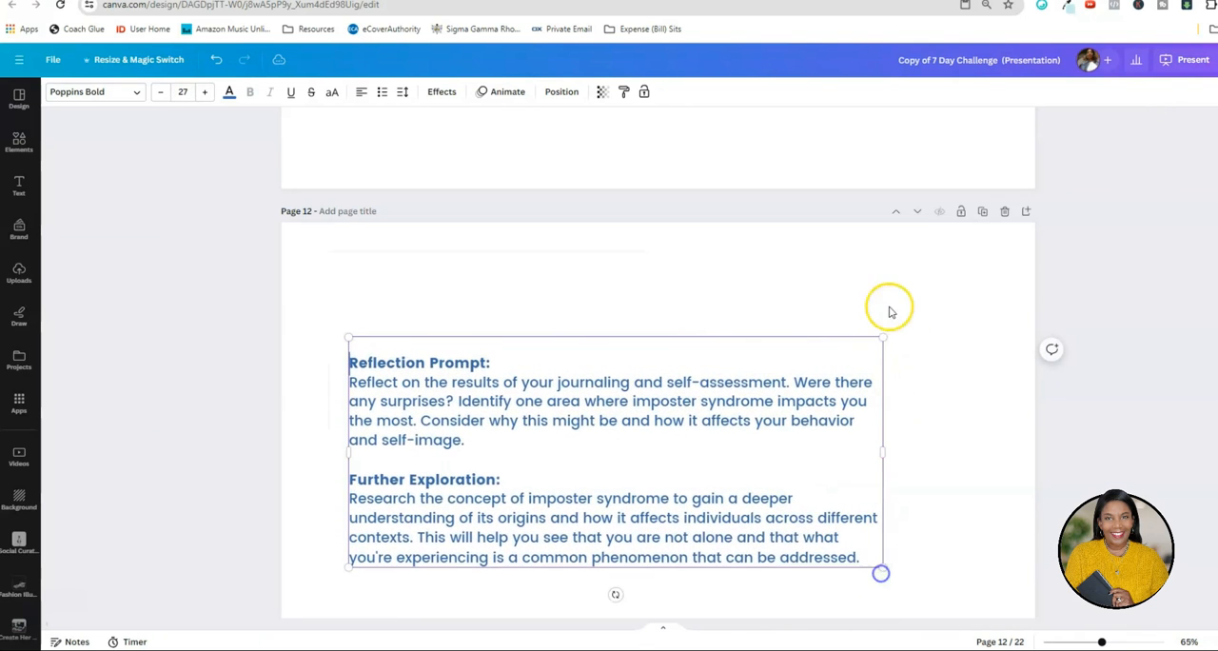
Enlarge the Reflection Prompt and Further Exploration text on page 12 to fill most of the page width.
left_click_drag(881, 341, 1011, 278)
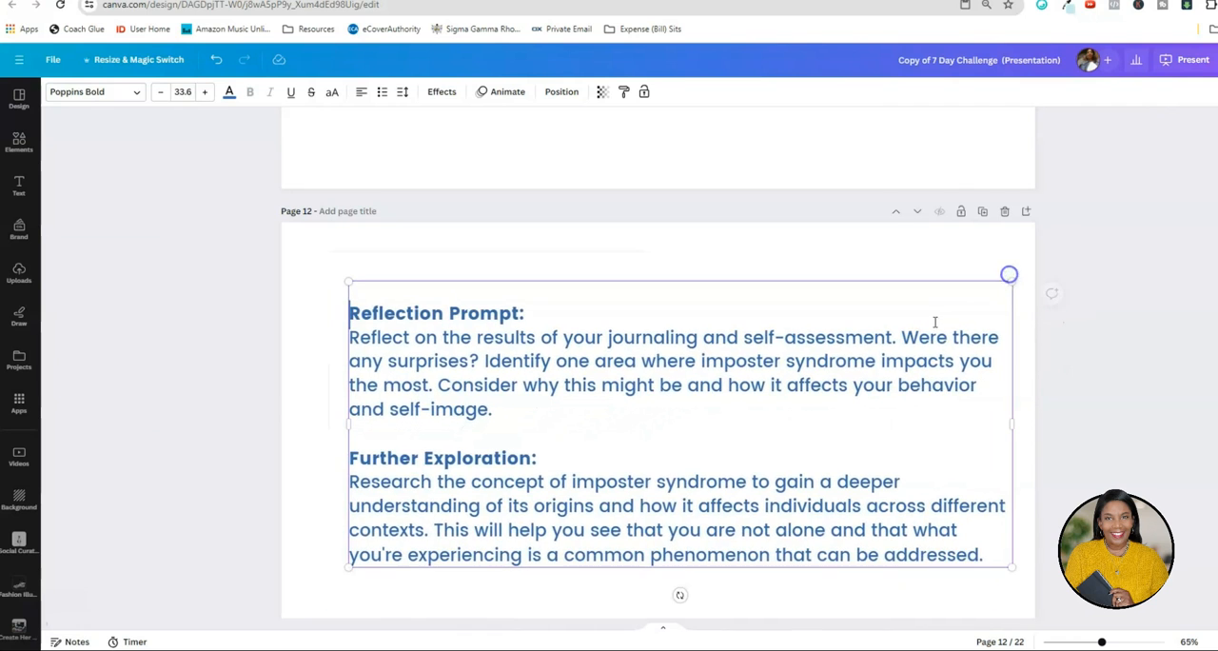
left_click_drag(344, 582, 341, 584)
left_click(303, 373)
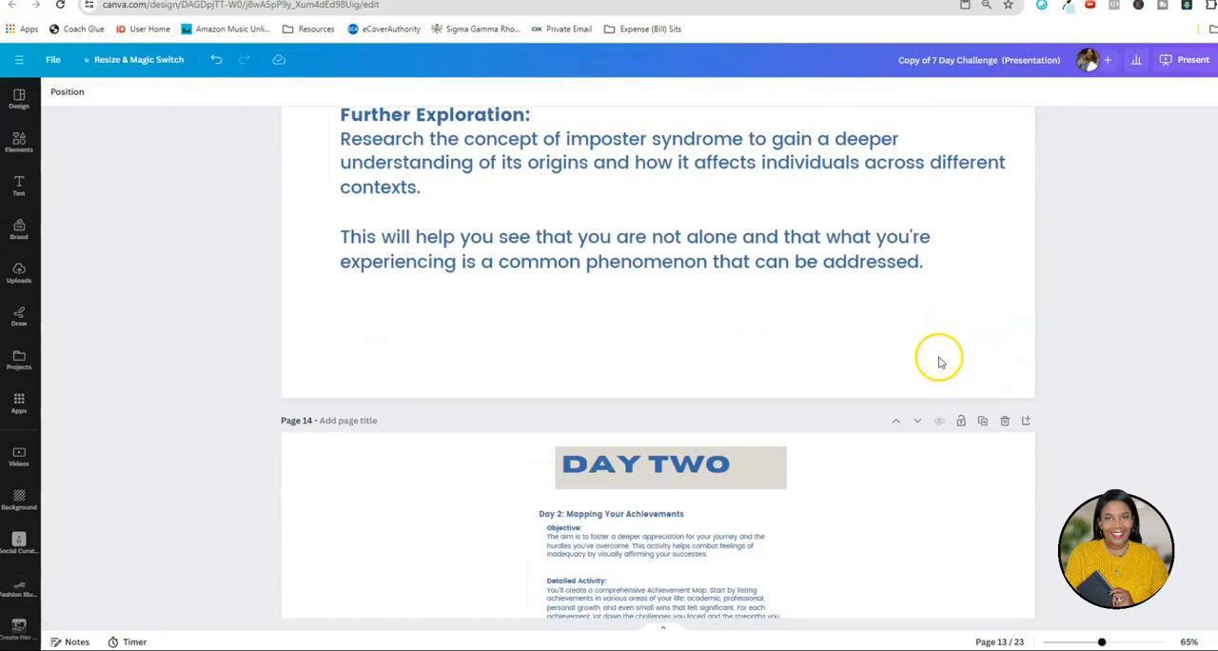
Duplicate the Day One cover on page 9 and place the copy directly before the Day Two page, as page 14.
scroll(938, 353, "down", 1)
scroll(938, 353, "up", 3)
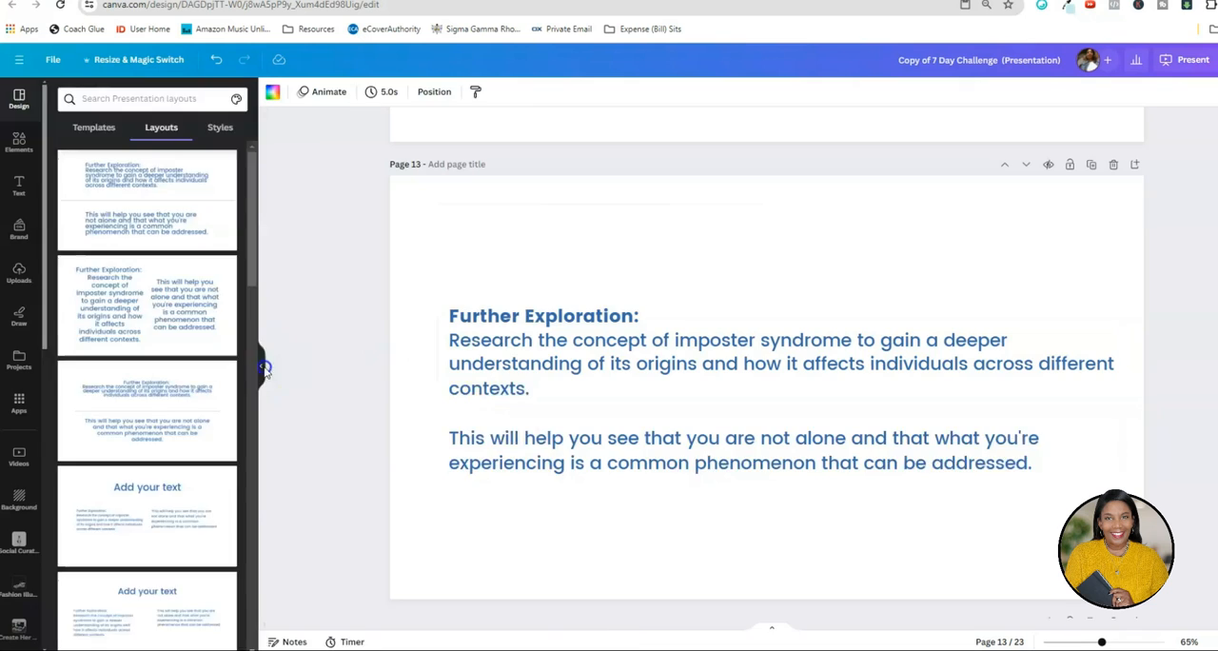
left_click(265, 370)
scroll(854, 344, "up", 2)
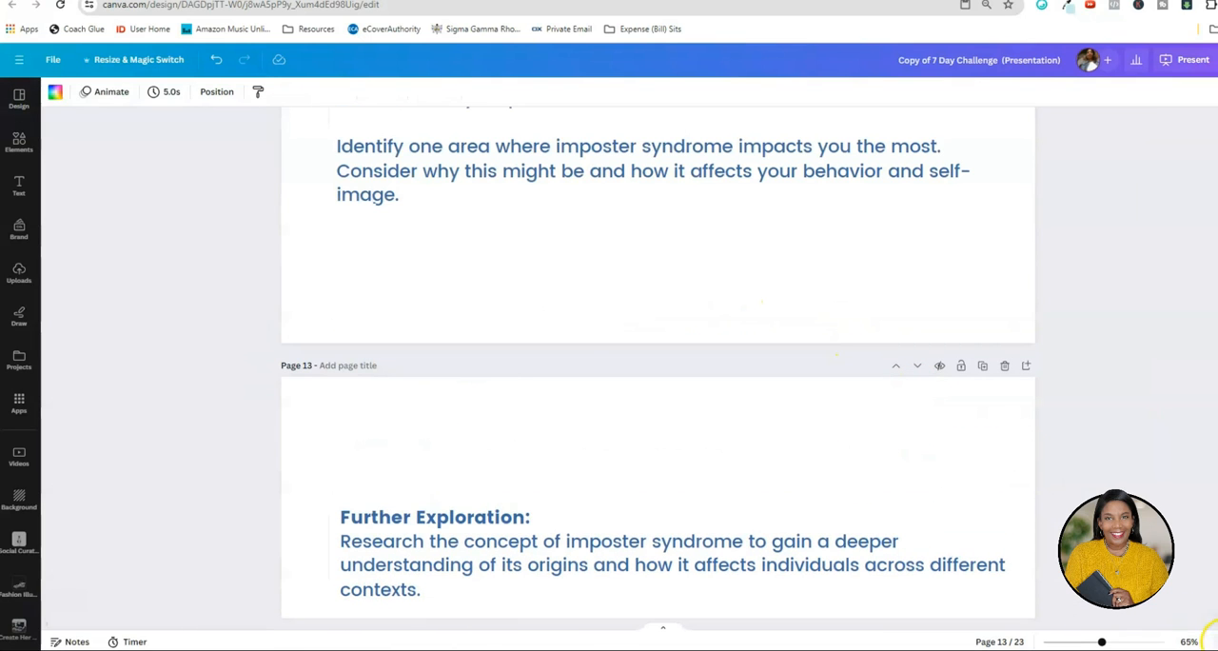
left_click(1210, 641)
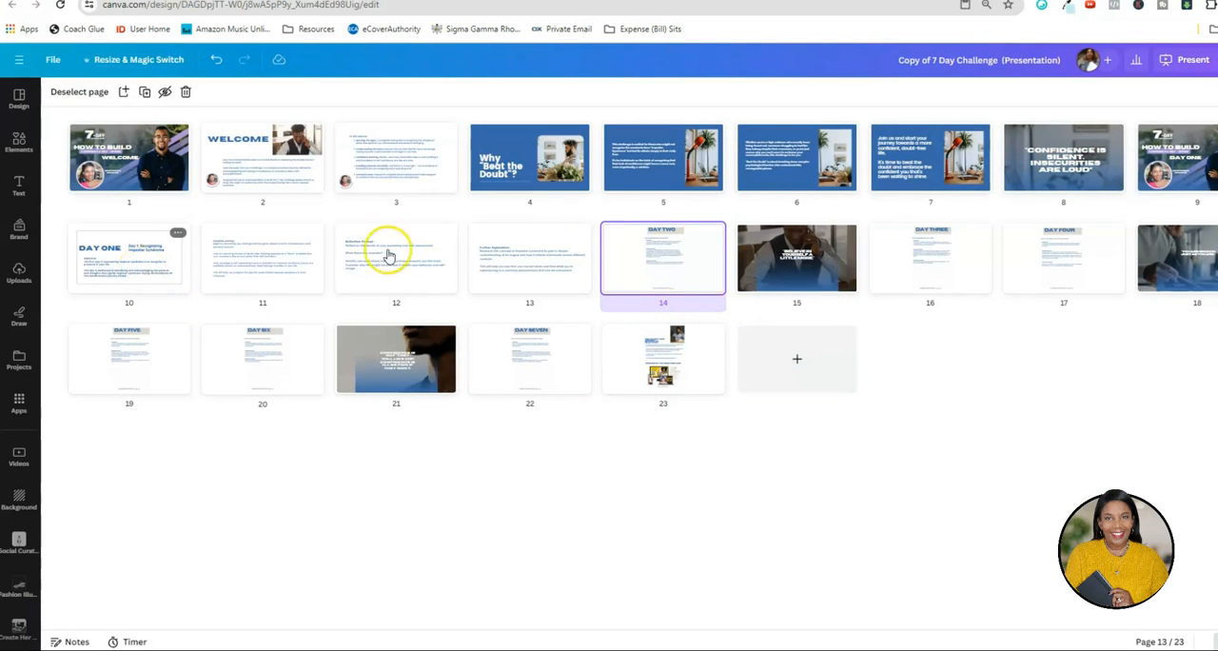
left_click(1186, 162)
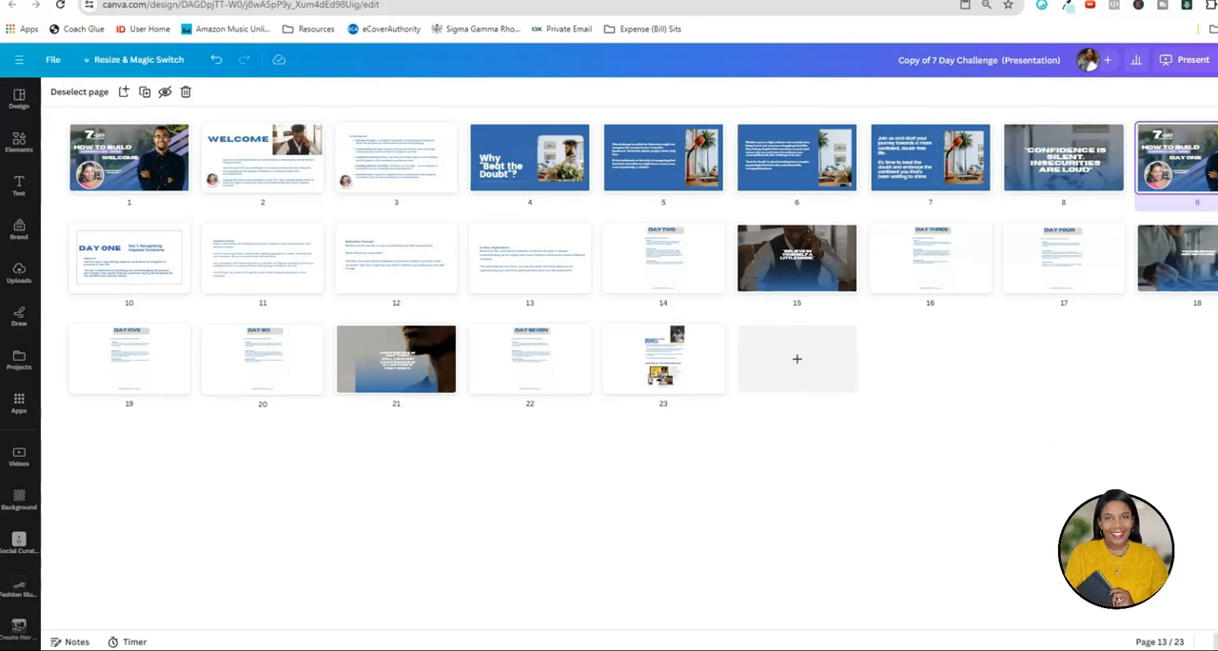
right_click(1186, 162)
left_click(1185, 228)
left_click_drag(109, 291, 709, 276)
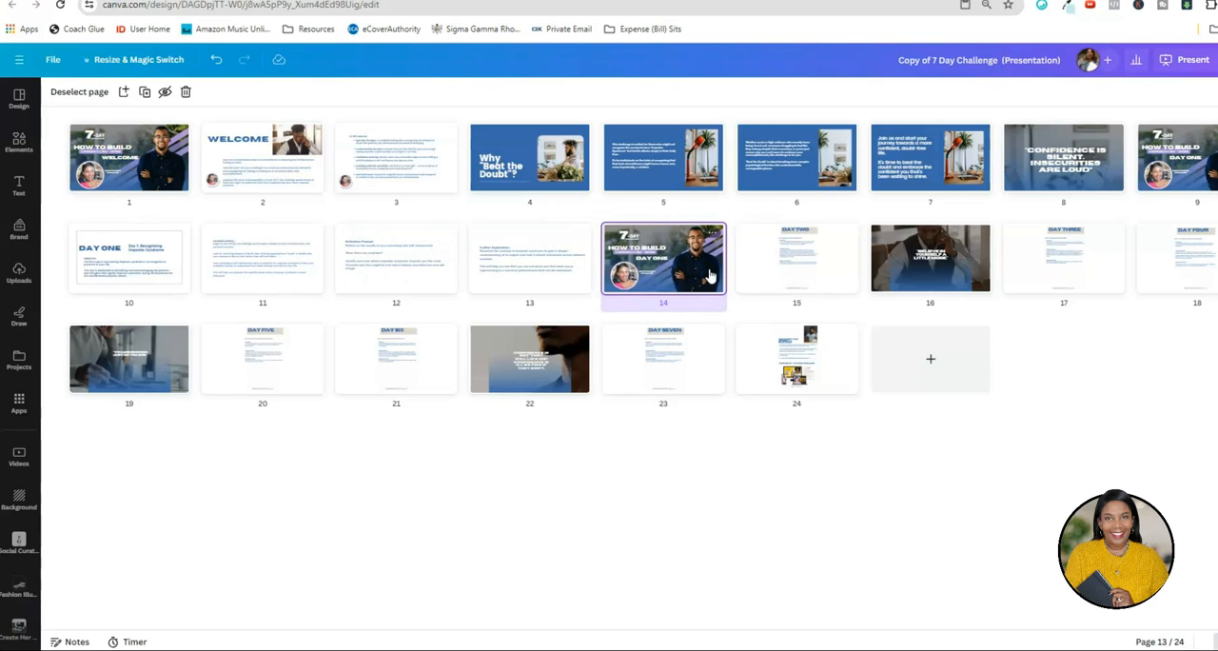
Change the day label on the page 14 cover to "DAY TWO".
double_click(646, 273)
left_click(628, 362)
left_click(627, 362)
type("DAY TWO")
left_click(638, 105)
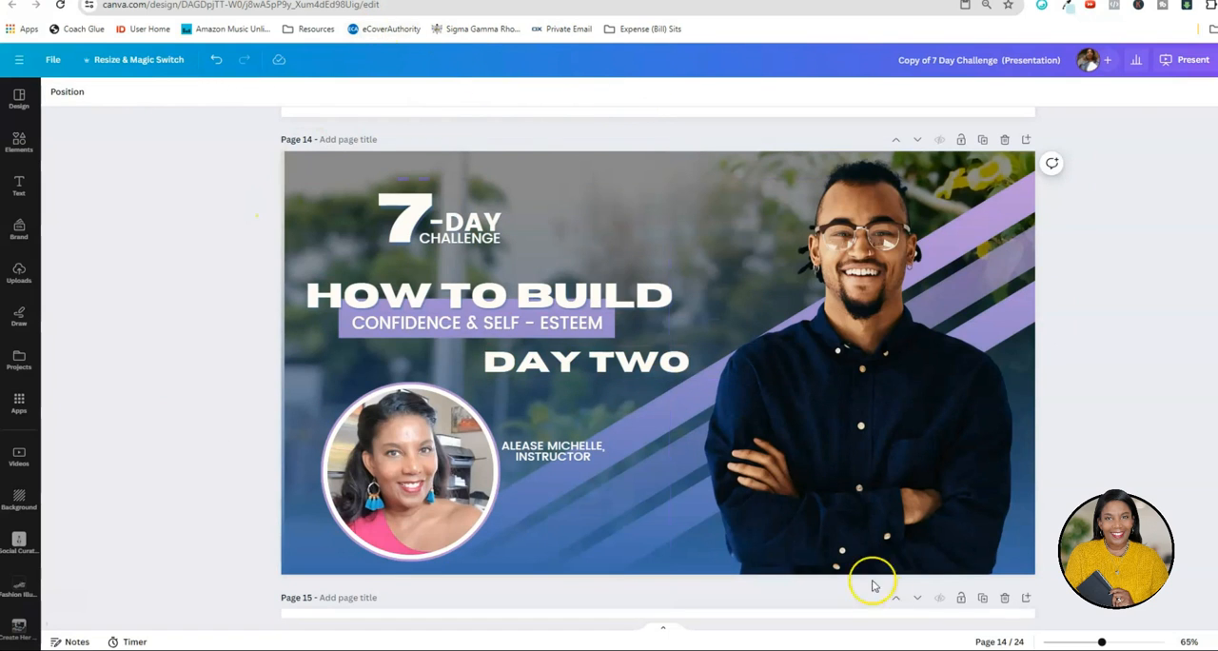
Duplicate the Day One objective page on page 10 and place the copy after the Day Two cover, as page 15.
left_click(1194, 641)
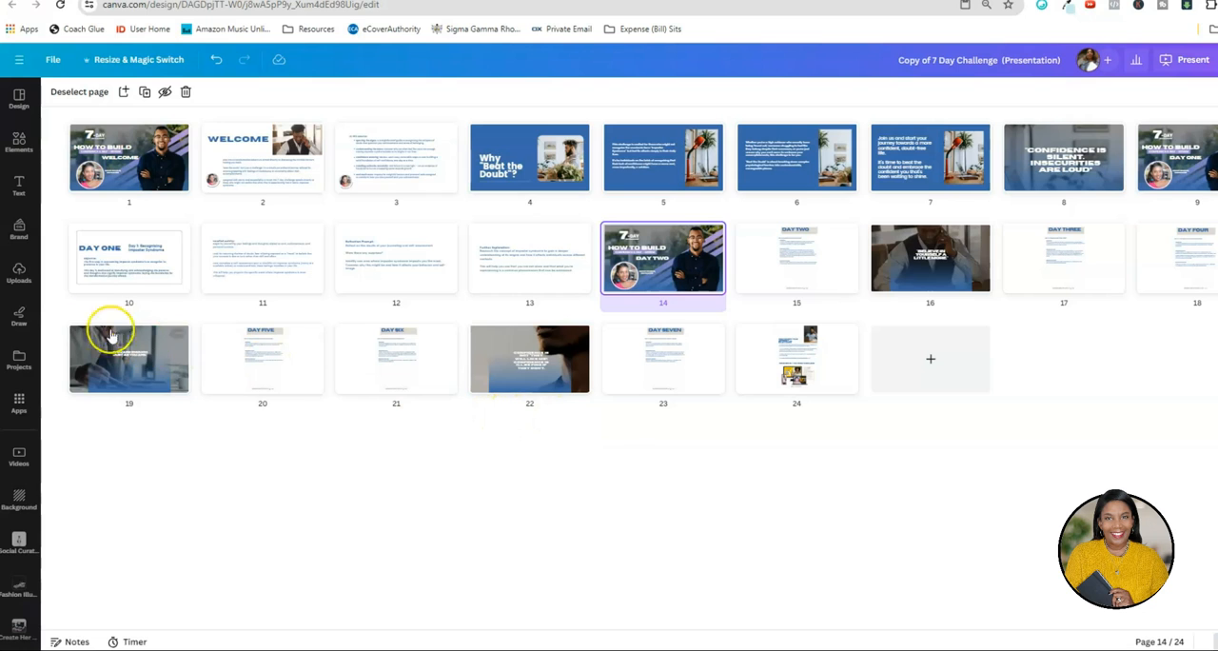
left_click(123, 265)
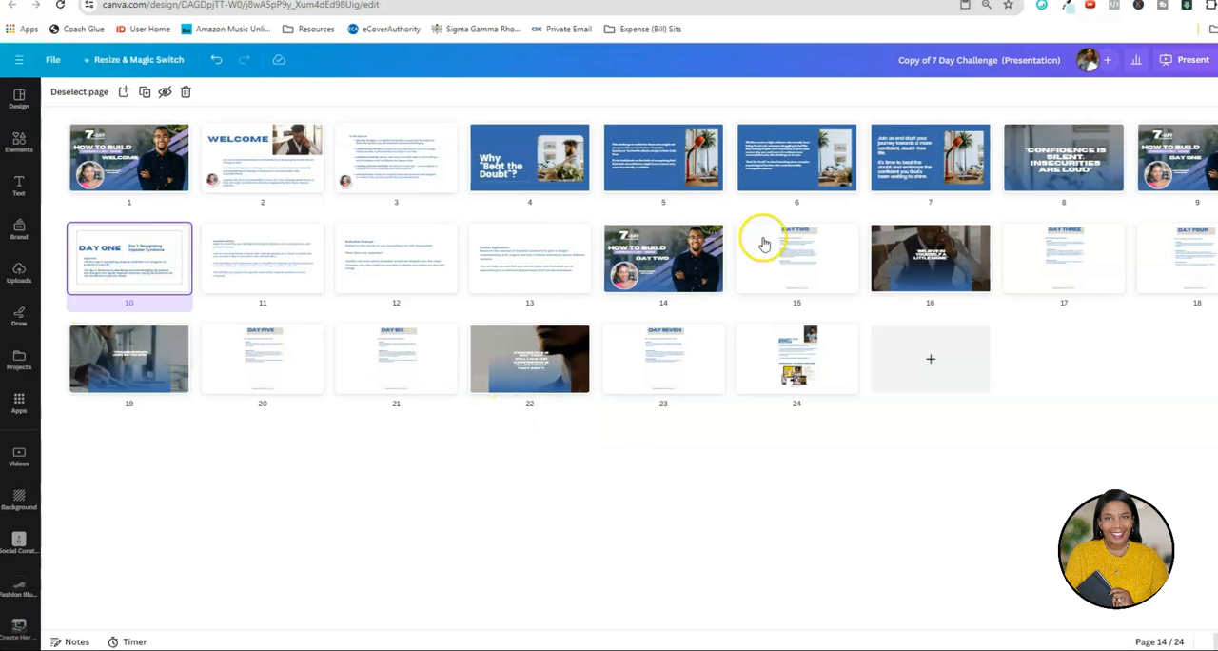
left_click(175, 235)
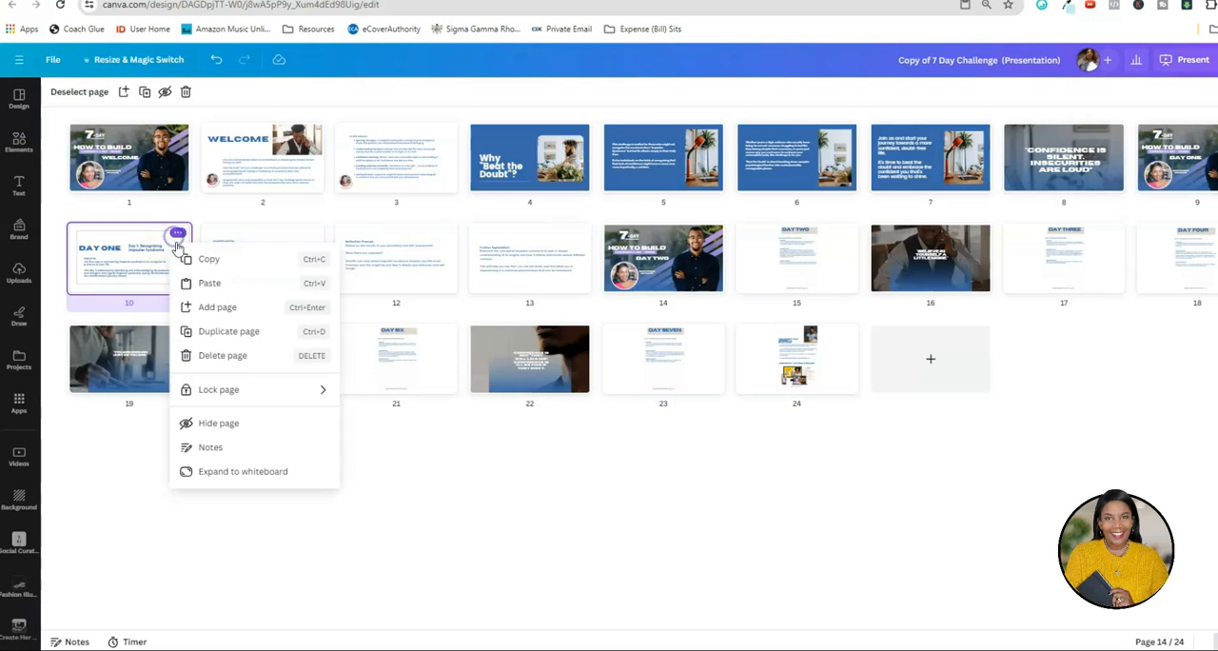
left_click(207, 330)
left_click_drag(304, 286, 890, 262)
left_click(946, 246)
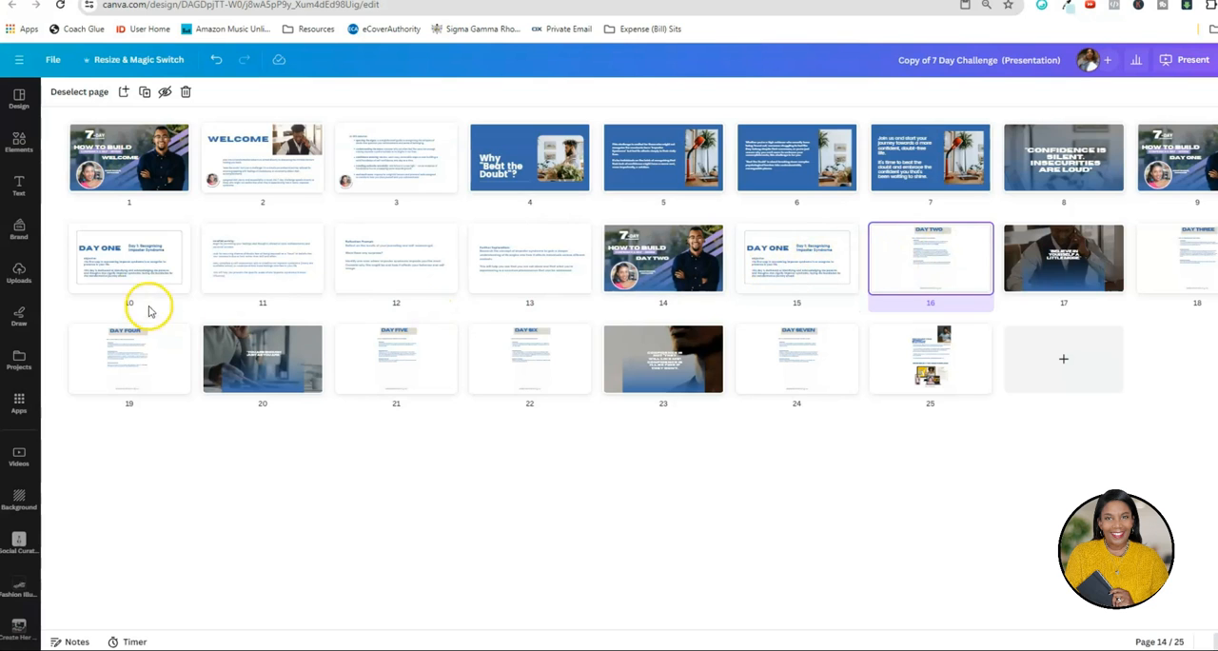
Open the duplicated objective page 15 and change its title to "DAY TWO".
double_click(797, 266)
left_click(571, 302)
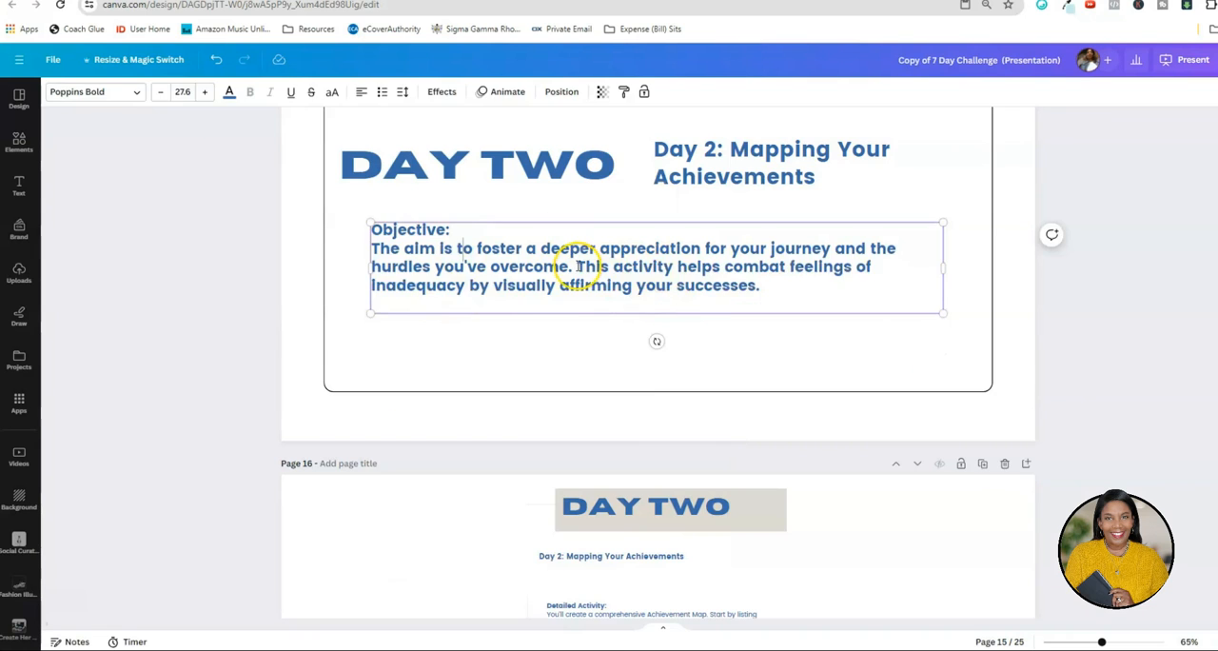
left_click(1075, 398)
scroll(1070, 390, "up", 1)
scroll(1084, 371, "down", 12)
Open the last page and examine its "Continuing Your Journey" and "Confident You Masterclass" sections.
left_click(1212, 637)
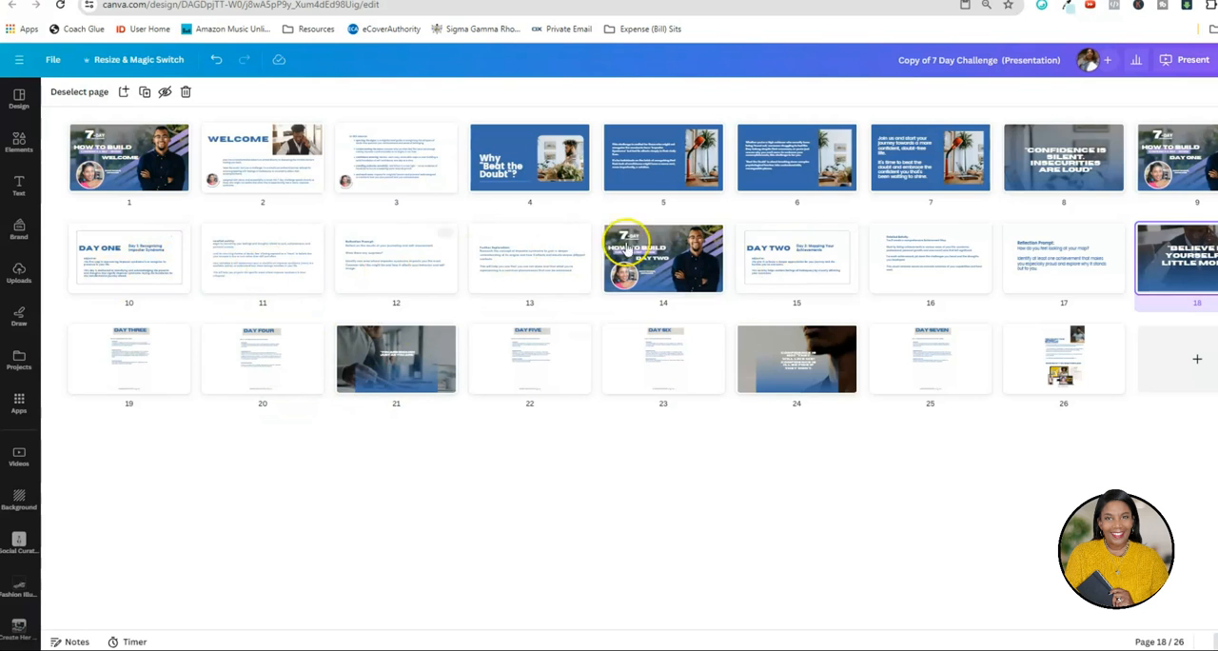
double_click(1062, 358)
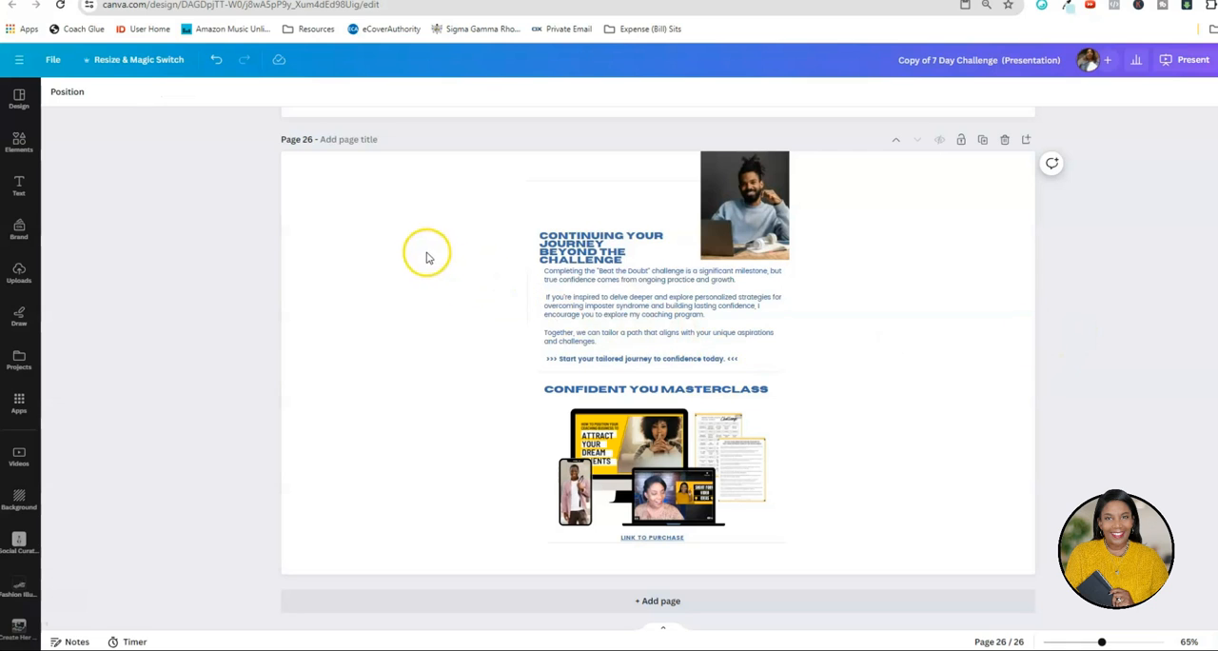
left_click_drag(416, 233, 827, 393)
left_click(874, 390)
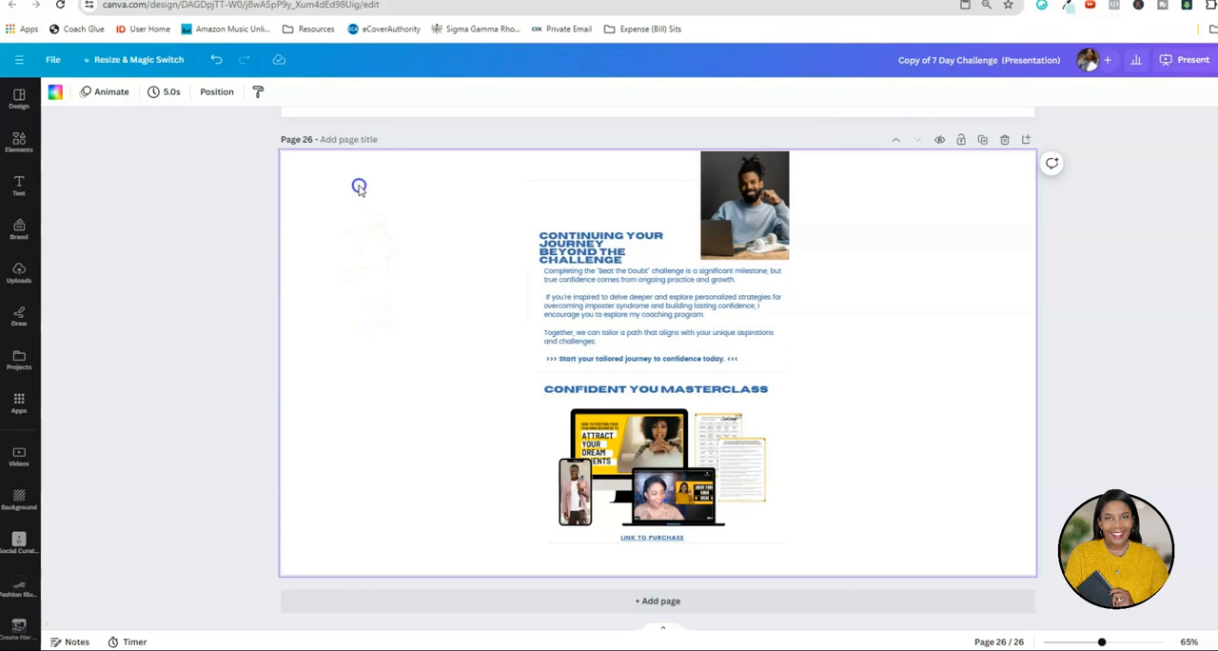
scroll(601, 203, "up", 2)
scroll(633, 223, "down", 2)
scroll(718, 253, "up", 1)
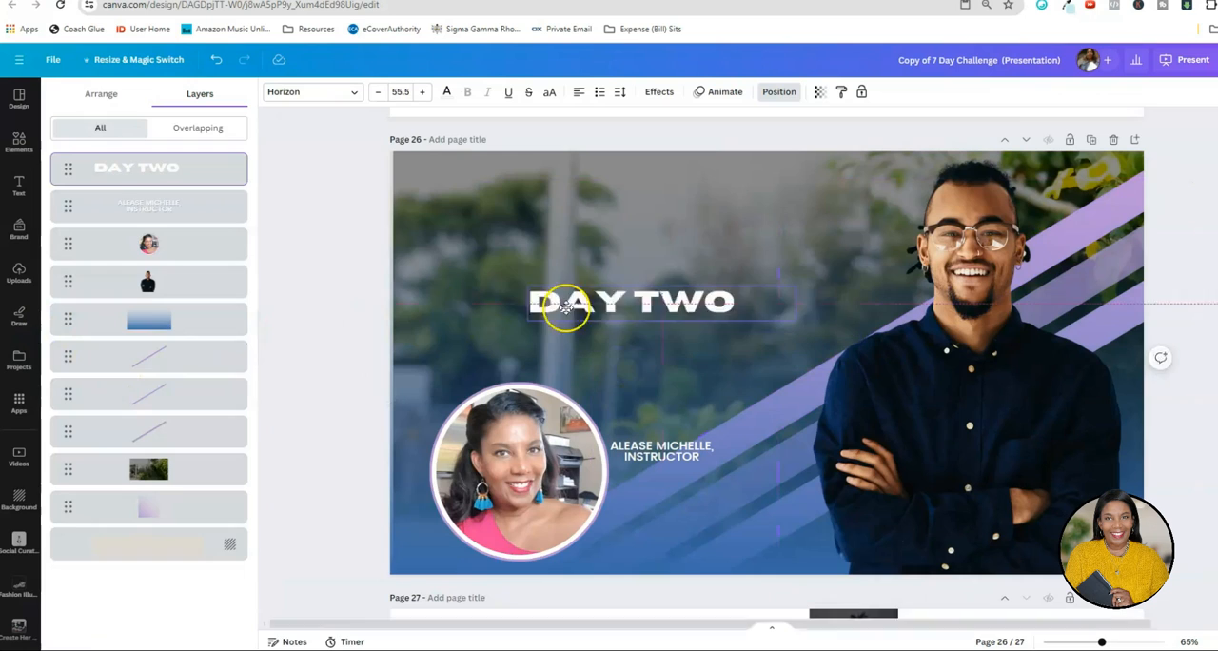
Replace the heading on the page 26 cover with "YOUR NEXT STEP..." and enlarge it to size 101.
left_click(515, 282)
left_click(517, 281)
key("BackSpace")
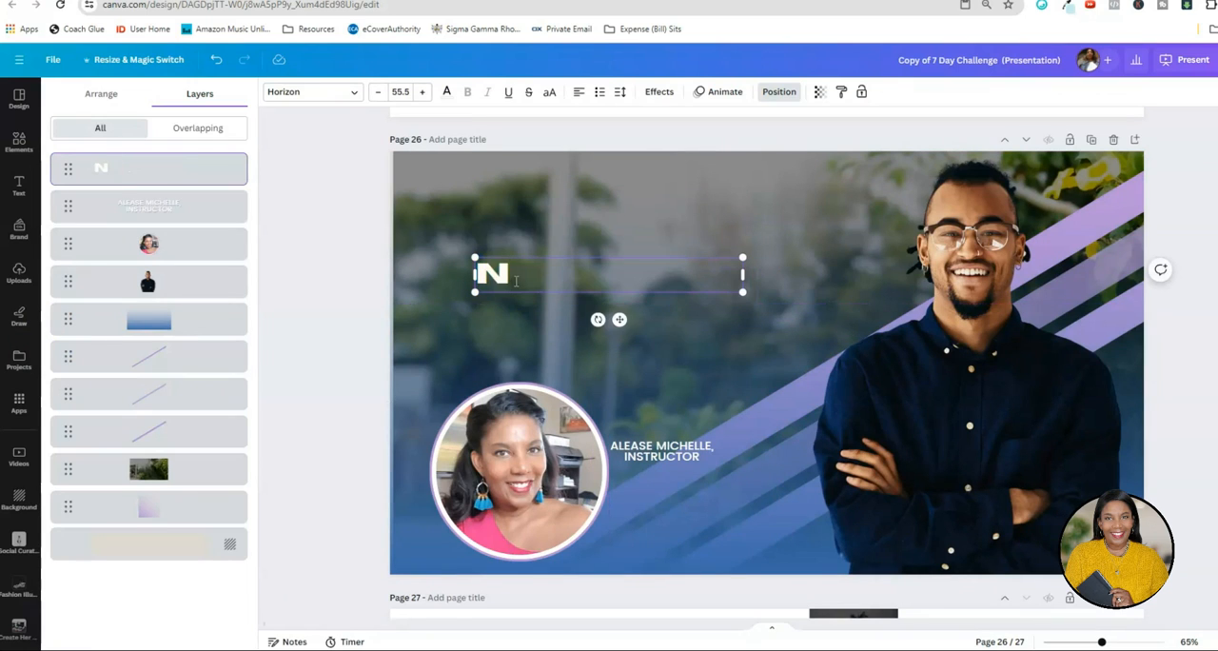
key("BackSpace")
type("YOUR NEXT ST")
type("EP")
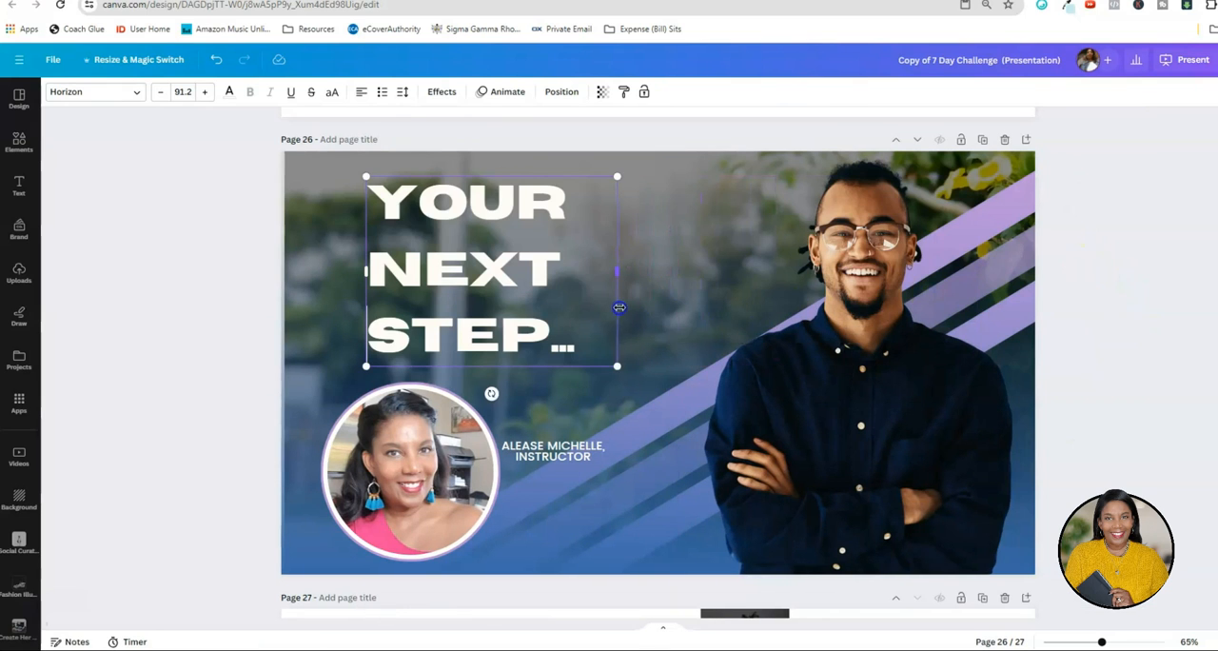
left_click_drag(619, 370, 646, 382)
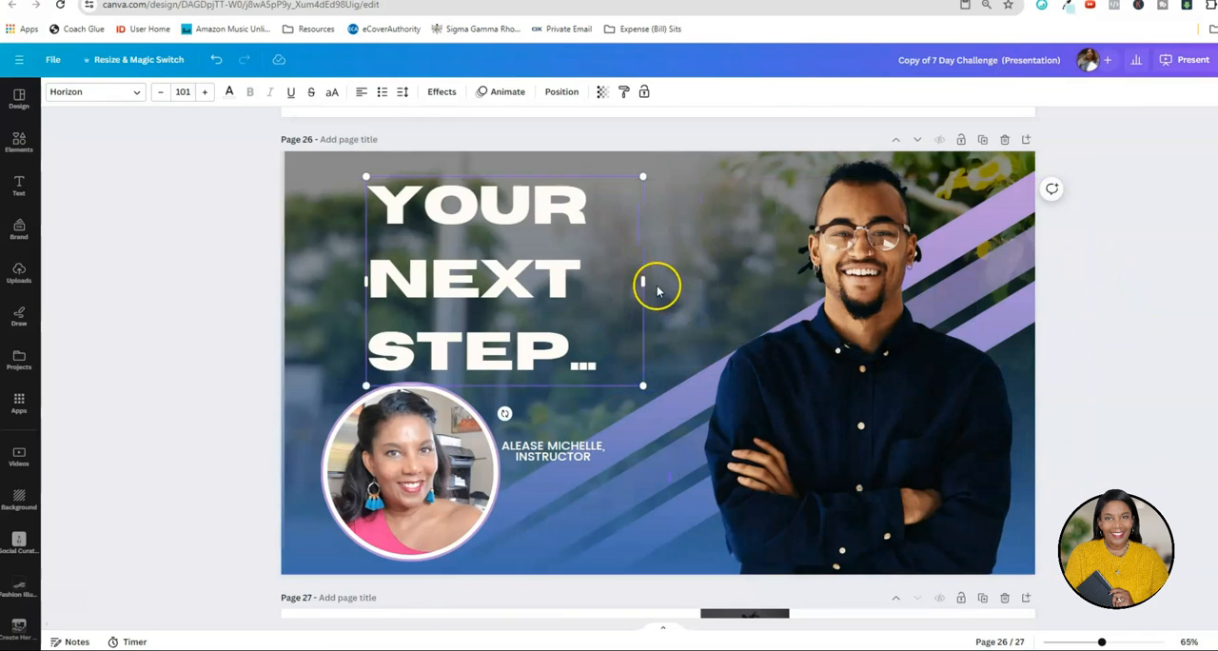
Tighten the line spacing of the "YOUR NEXT STEP..." heading on page 26.
left_click(402, 91)
mouse_move(451, 177)
left_mouse_down()
mouse_move(438, 179)
mouse_move(456, 178)
left_mouse_up()
left_click(537, 335)
left_click_drag(587, 360, 389, 226)
left_click(407, 91)
left_click_drag(466, 176, 438, 180)
left_click(307, 283)
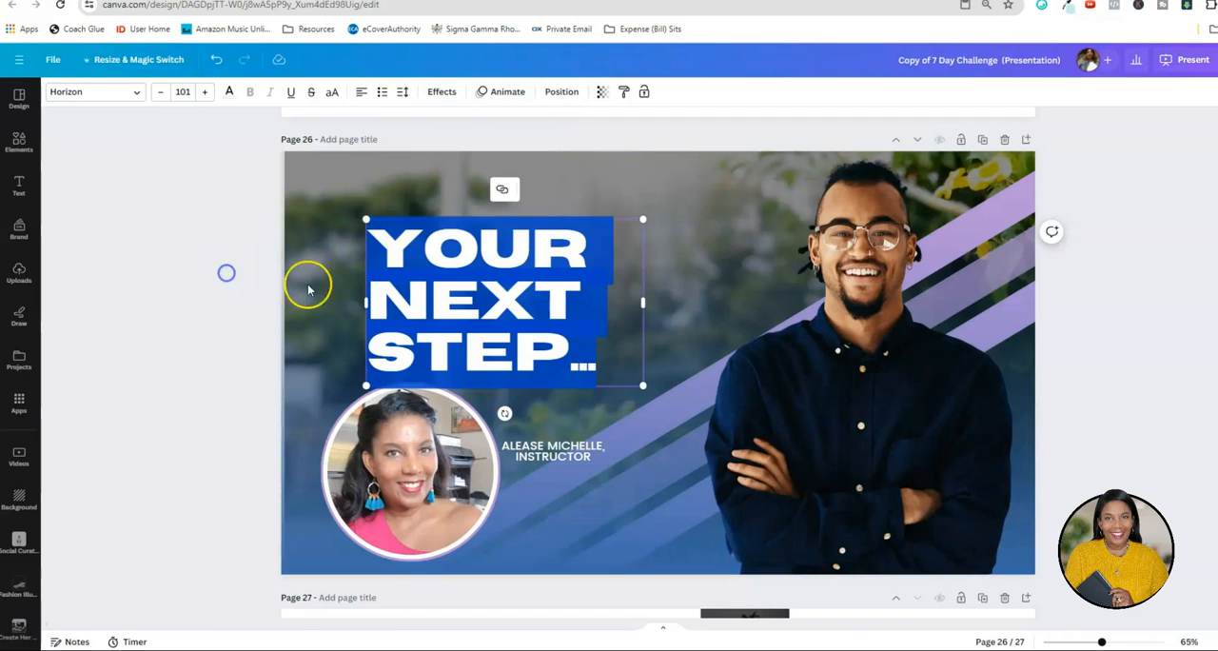
Move the "YOUR NEXT STEP..." heading up above the instructor photo and enlarge it slightly.
left_click(390, 290)
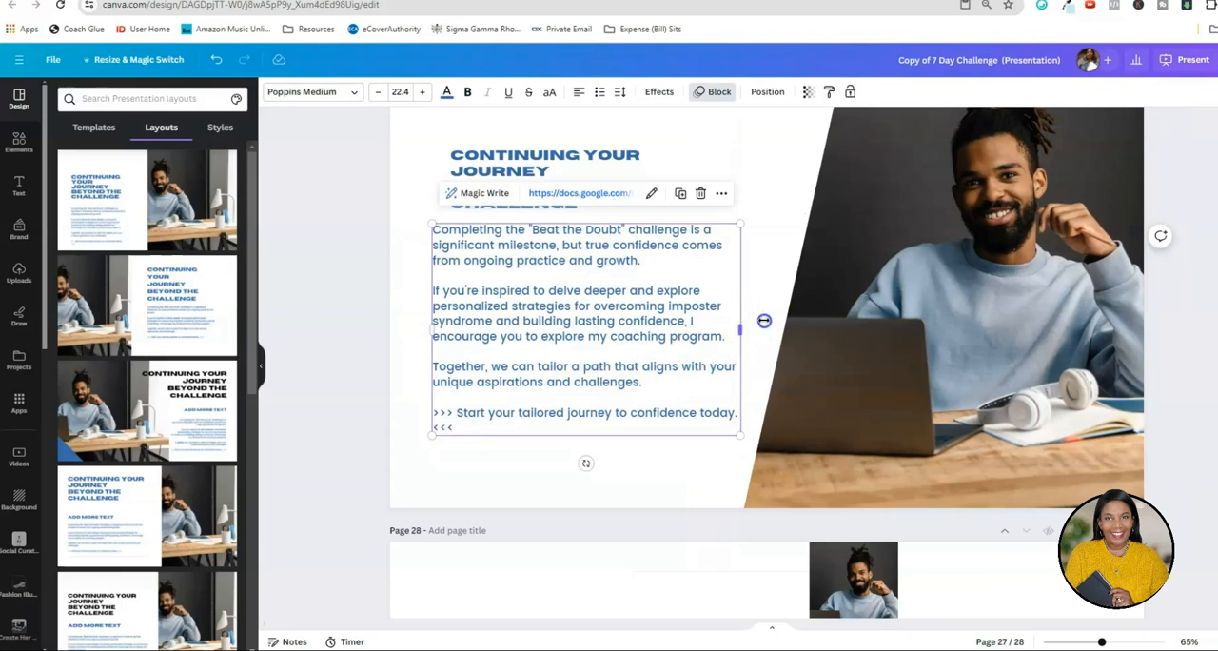
left_click_drag(764, 320, 774, 318)
left_click(310, 438)
Position the body text on page 27 below the "Continuing Your Journey" heading, clear of the slanted photo.
left_click(547, 366)
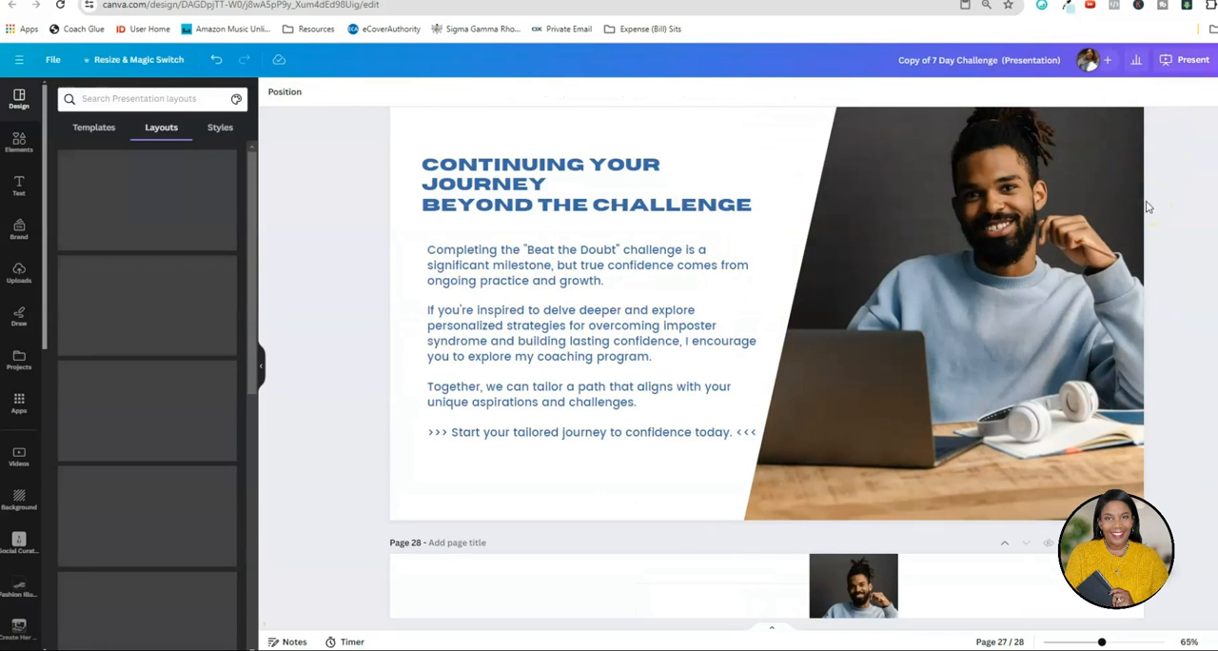
scroll(1170, 190, "down", 5)
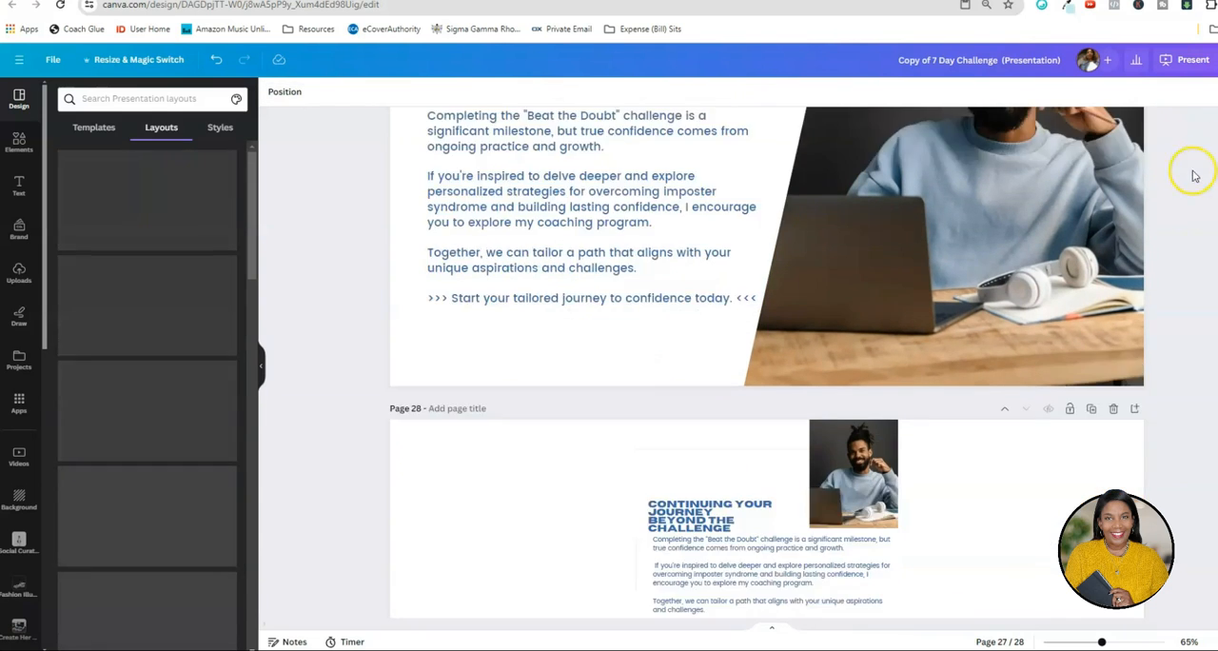
Remove the "Continuing Your Journey" photo, heading and text from page 28 and enlarge the Masterclass content to fill it.
scroll(948, 409, "down", 3)
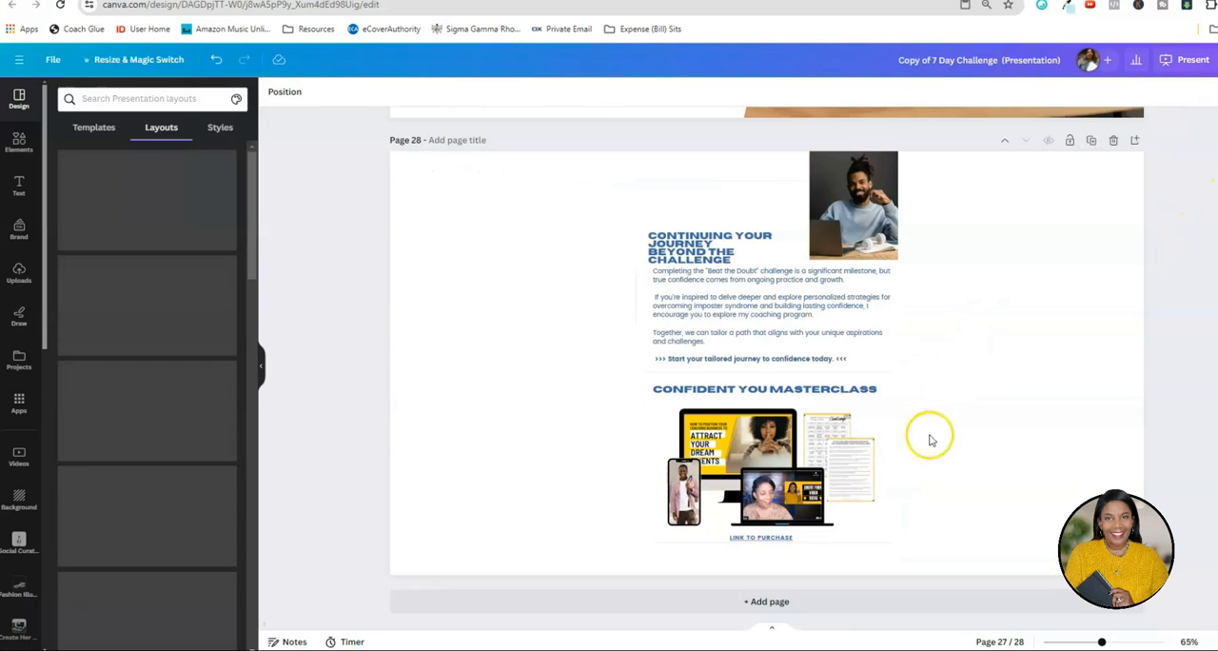
left_click(956, 352)
left_click_drag(514, 166, 922, 371)
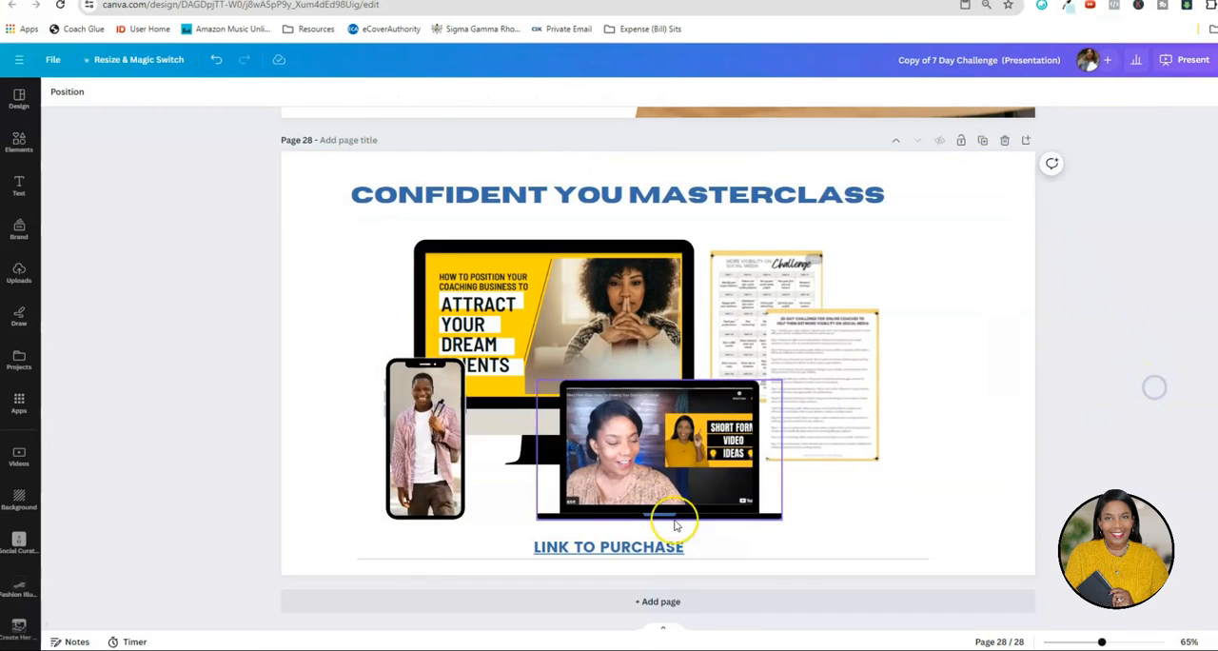
Replace the "LINK TO PURCHASE" text on page 28 with "URL LINK".
left_click(608, 549)
left_click(609, 549)
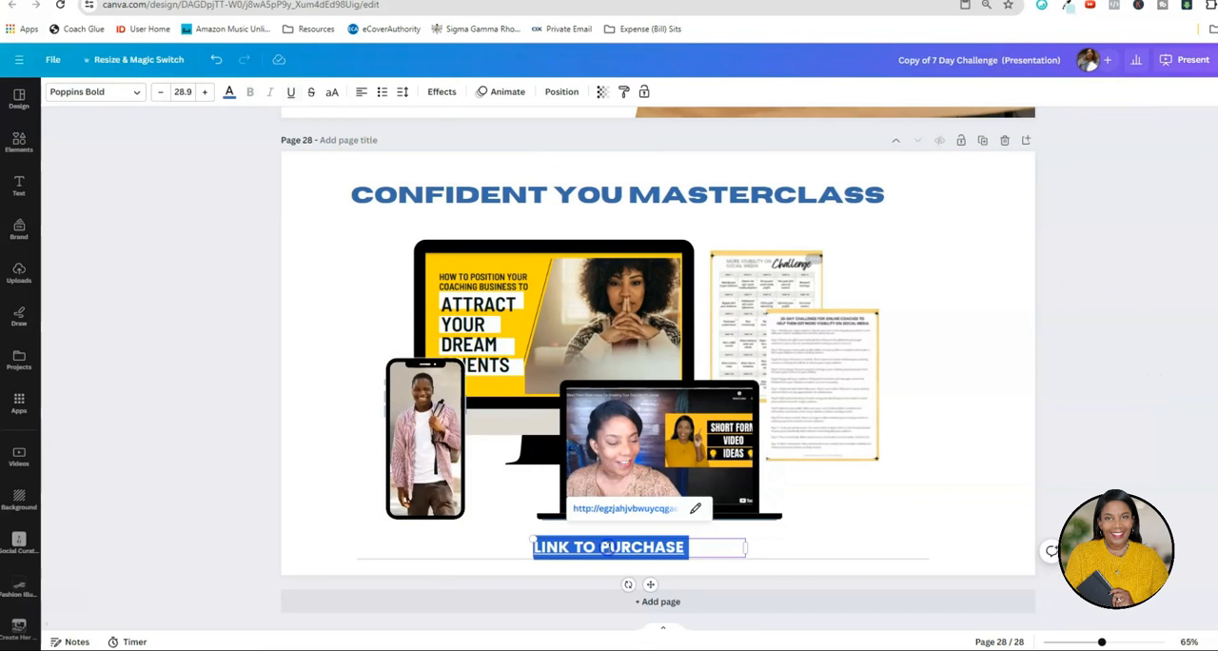
type("URL LINK")
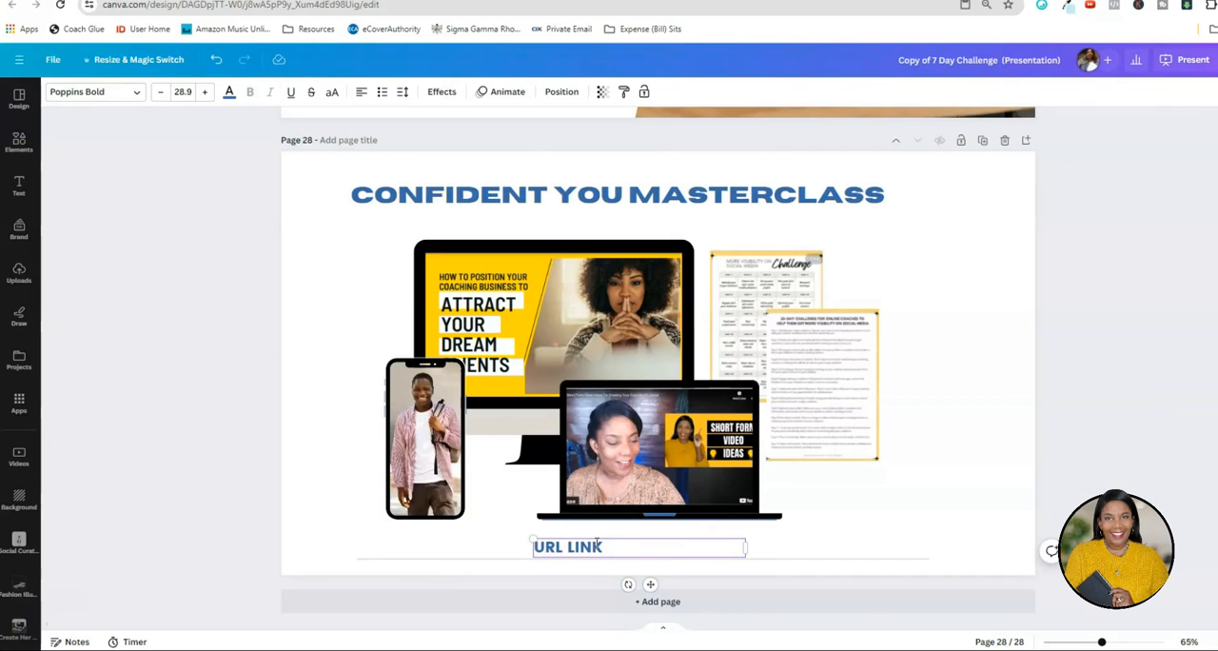
Move the "CONFIDENT YOU MASTERCLASS" heading down slightly on page 28 and center-align its text.
left_click(537, 206)
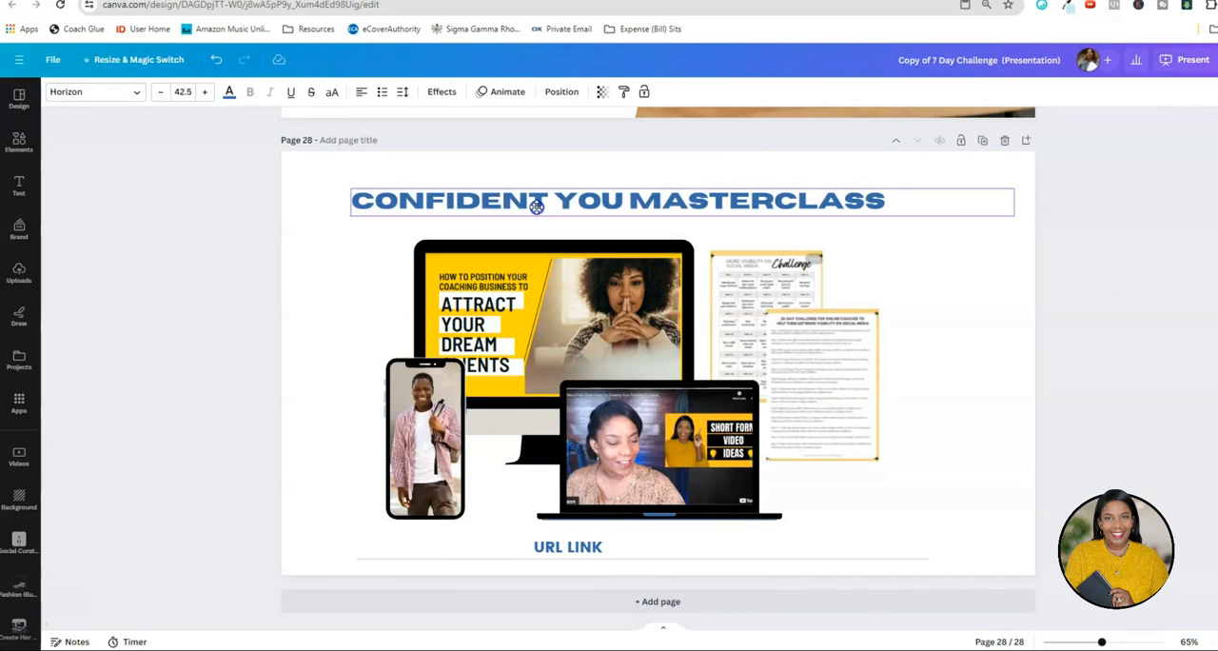
left_click(361, 92)
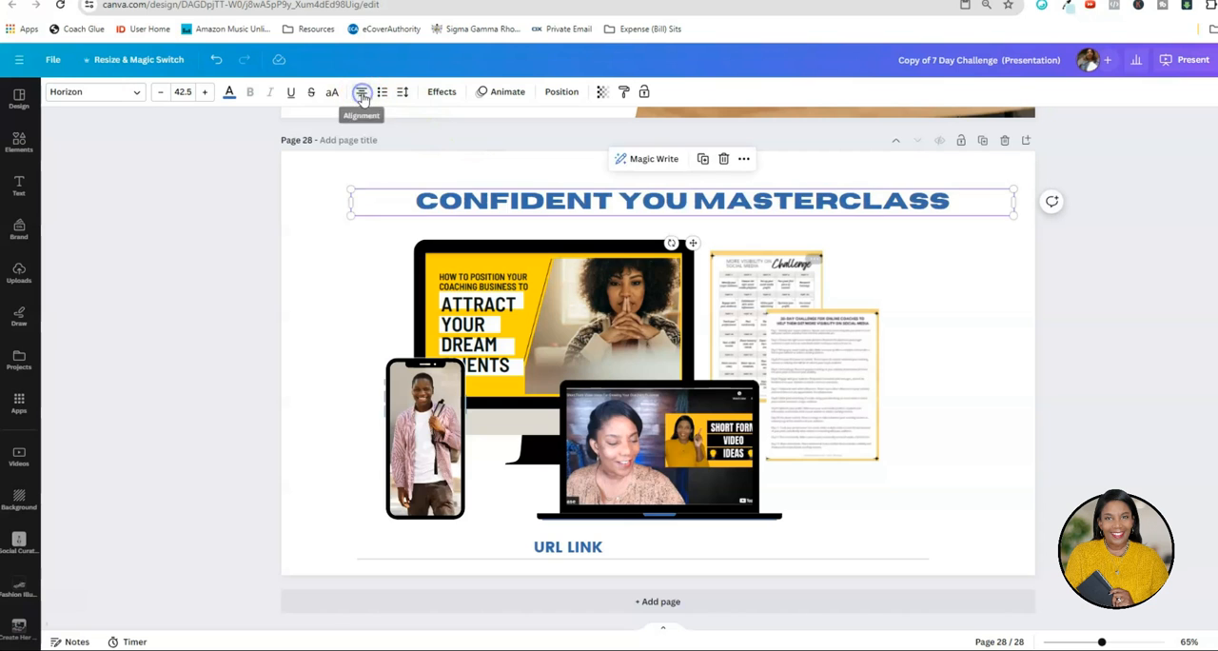
left_click(1129, 444)
scroll(1121, 436, "down", 1)
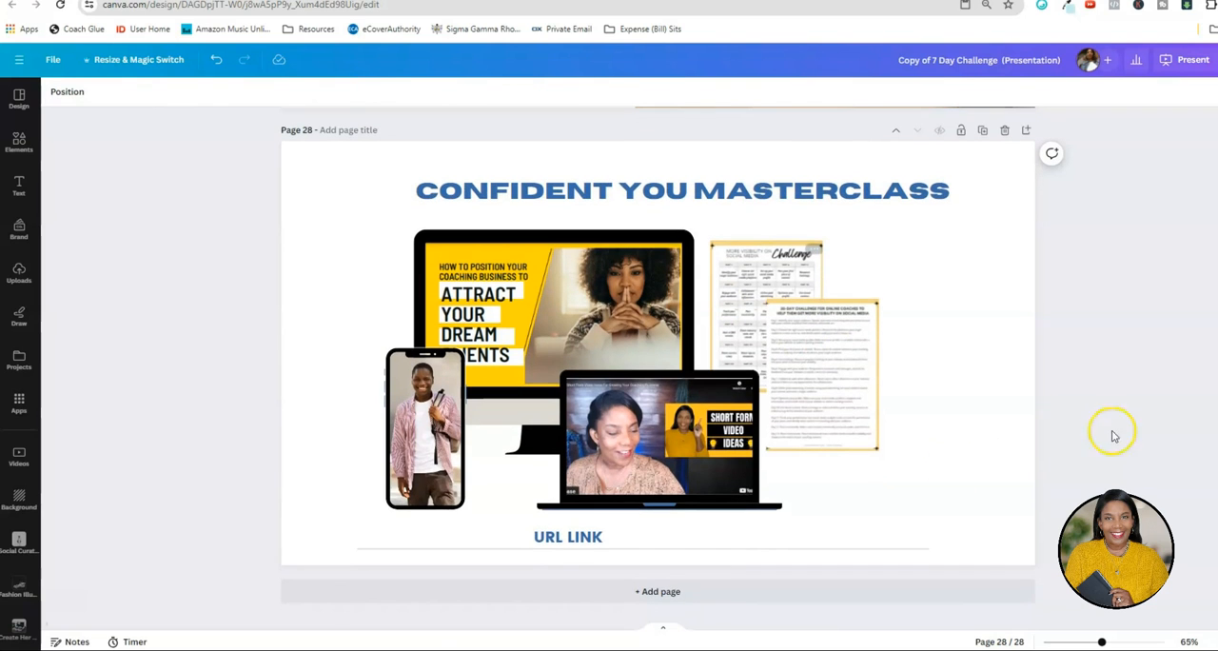
Copy the "URL LINK" text from page 28 and paste it below the body text on page 27.
left_click(570, 537)
right_click(576, 536)
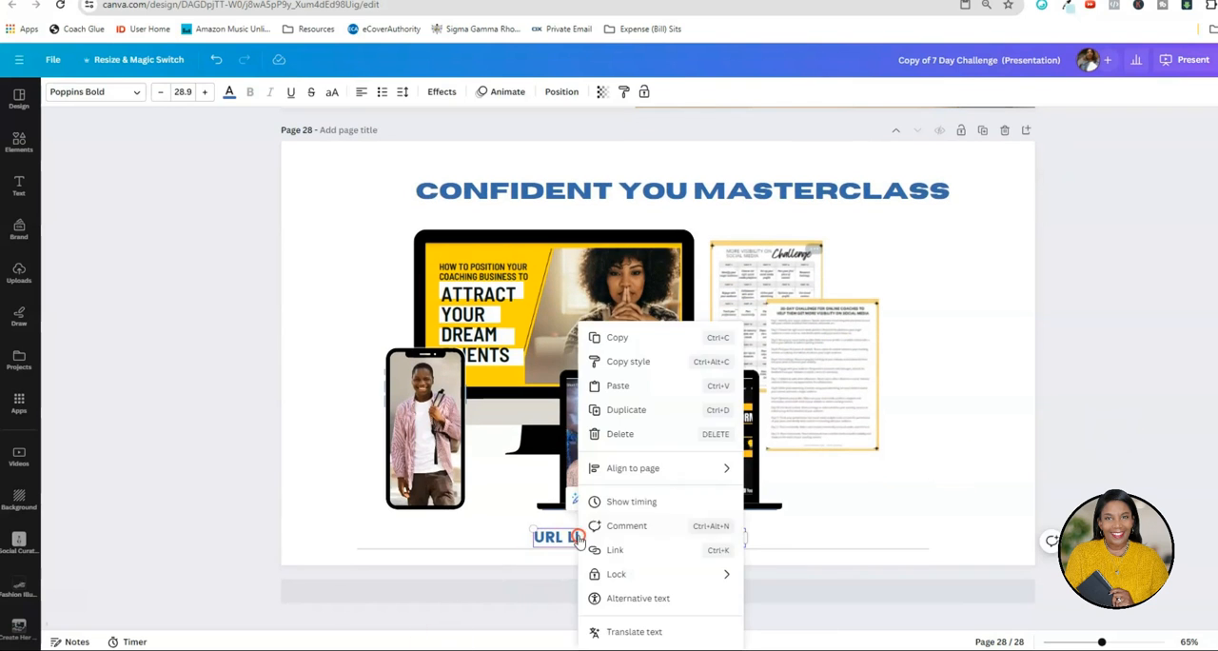
left_click(617, 338)
scroll(616, 337, "up", 5)
right_click(517, 334)
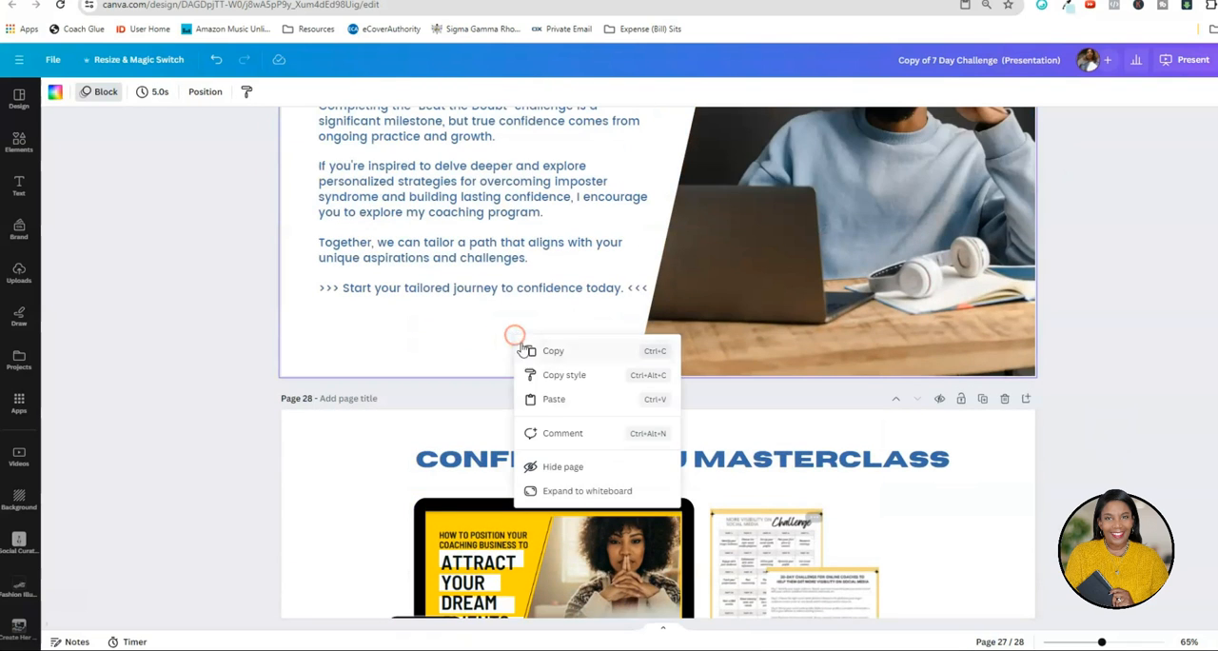
left_click(541, 405)
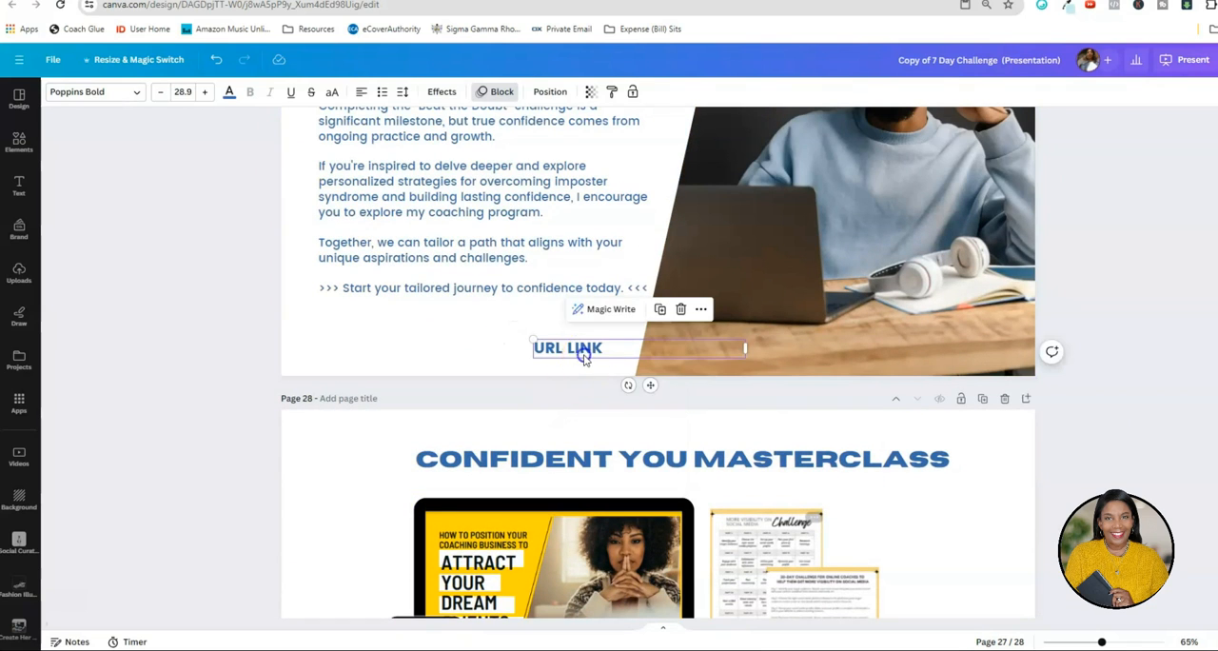
left_click(1211, 376)
scroll(1180, 371, "up", 10)
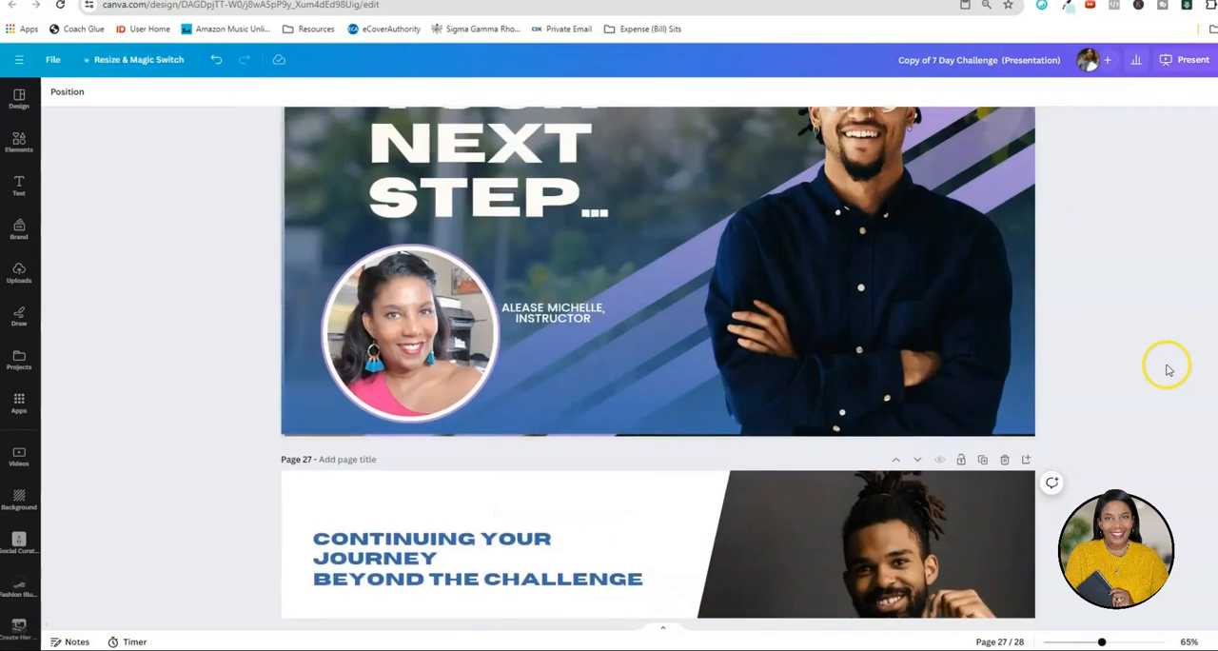
scroll(1170, 369, "up", 3)
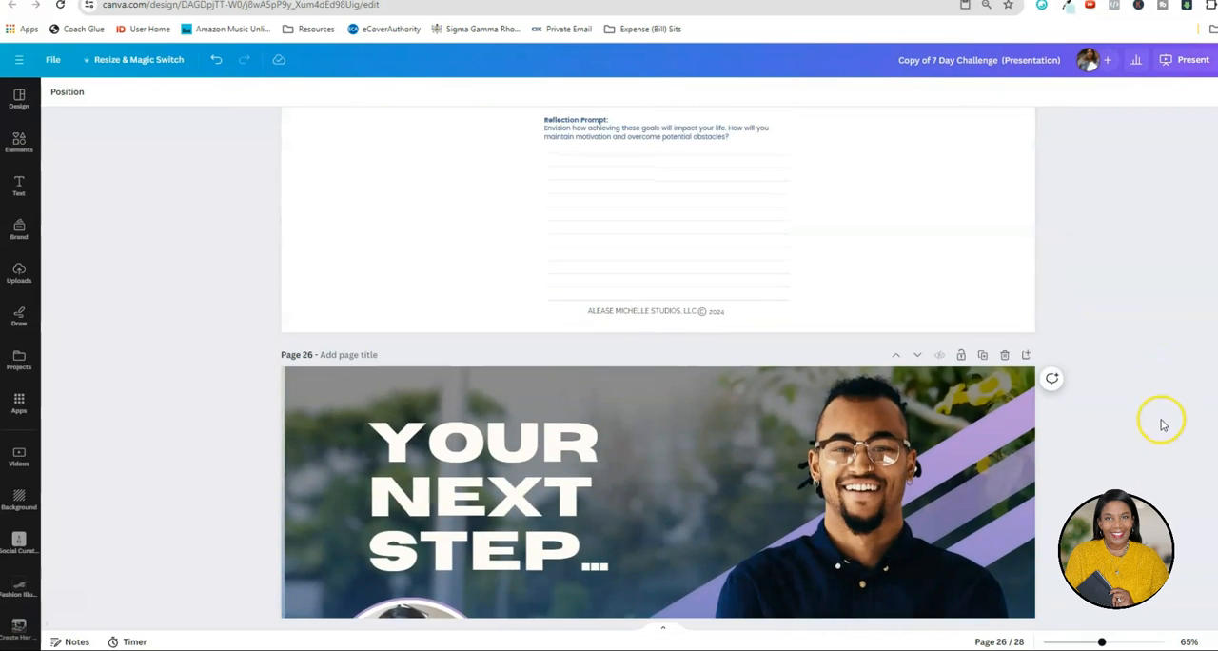
Review all pages of the presentation as a thumbnail grid and open the welcome cover on page 1.
left_click(1211, 641)
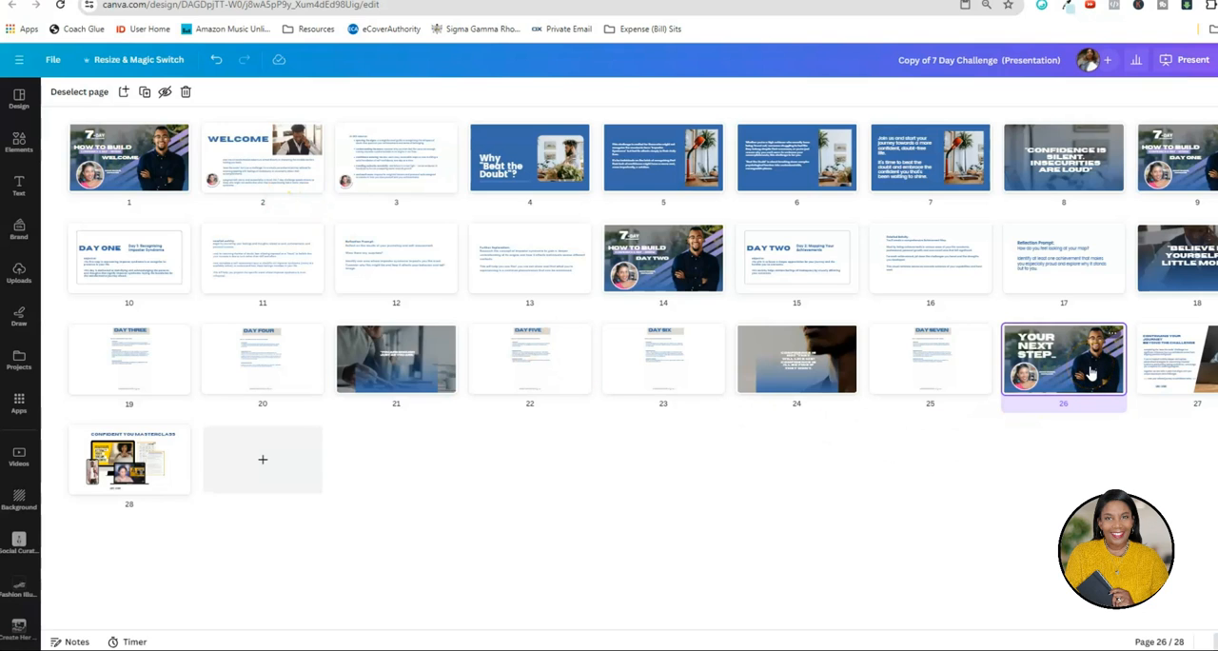
left_click(961, 468)
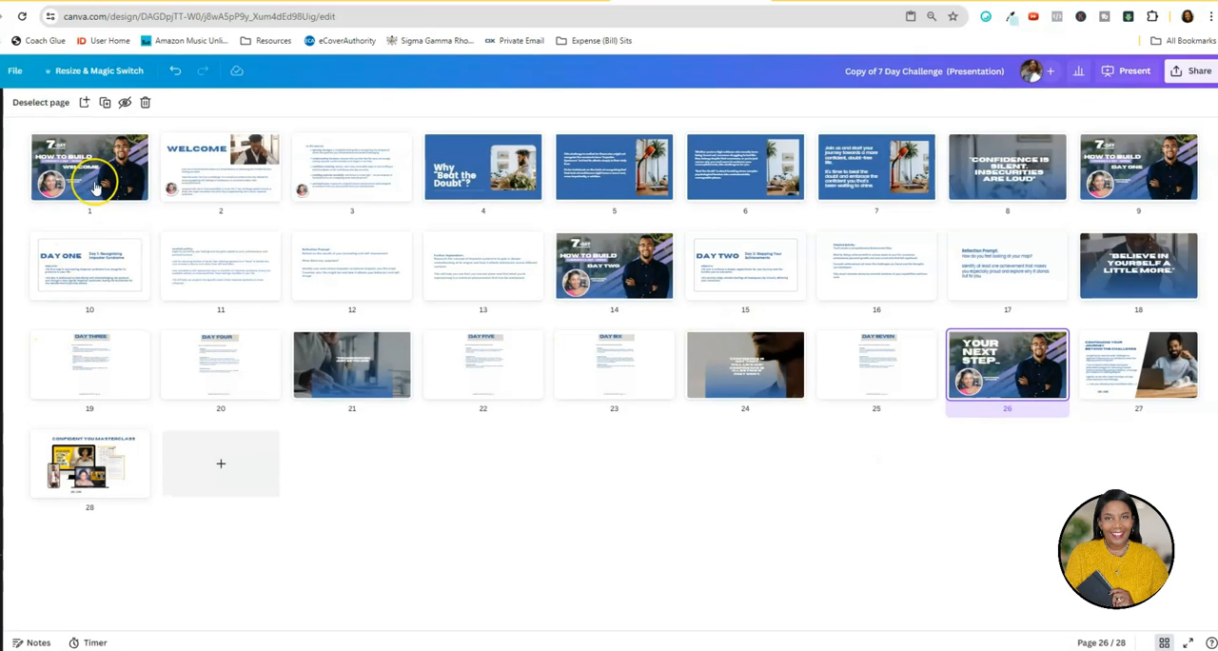
double_click(131, 167)
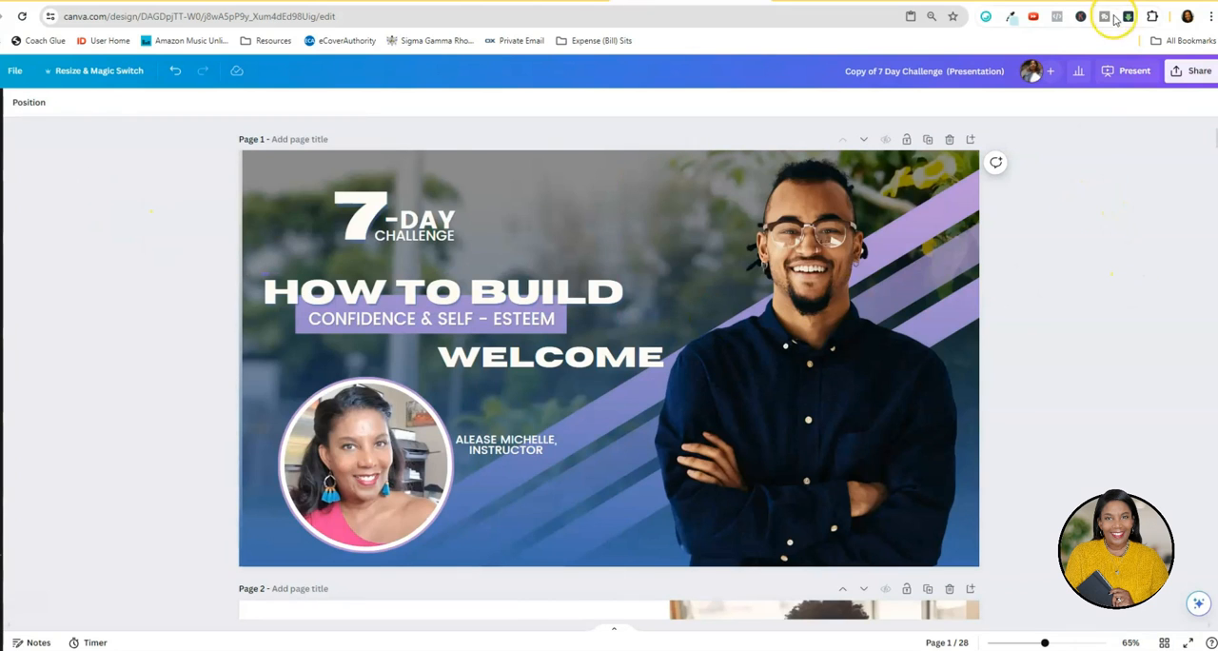
Start a Present and record session with no camera and the default Yeti Nano microphone.
left_click(1183, 83)
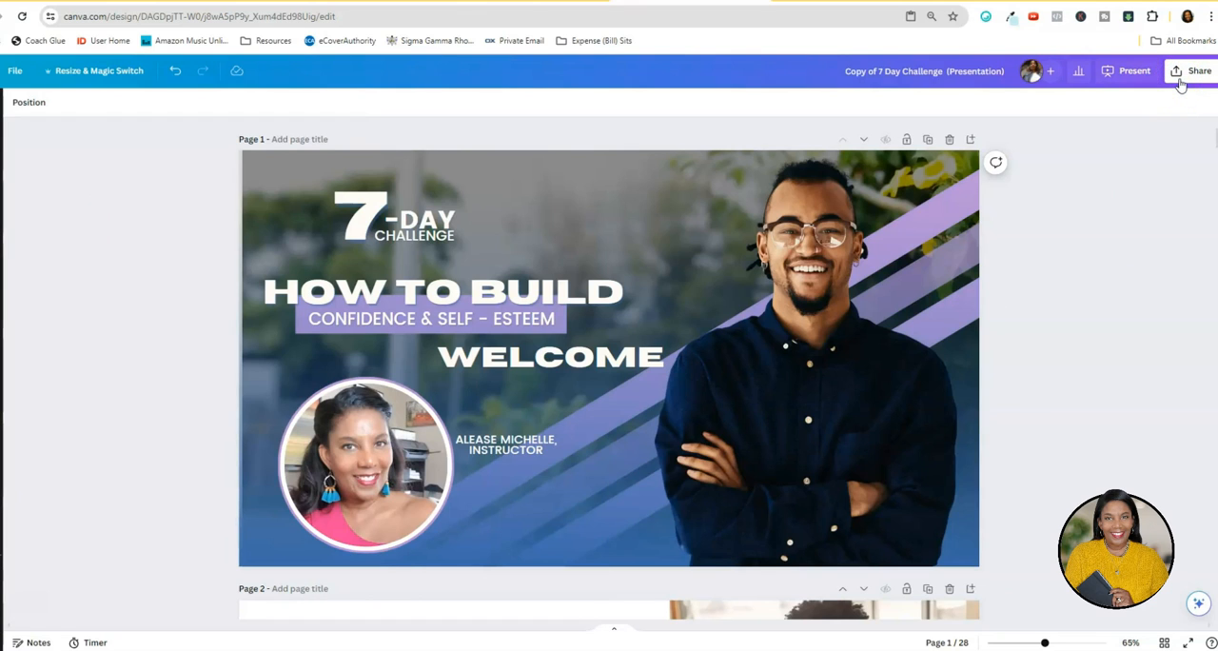
left_click(1179, 84)
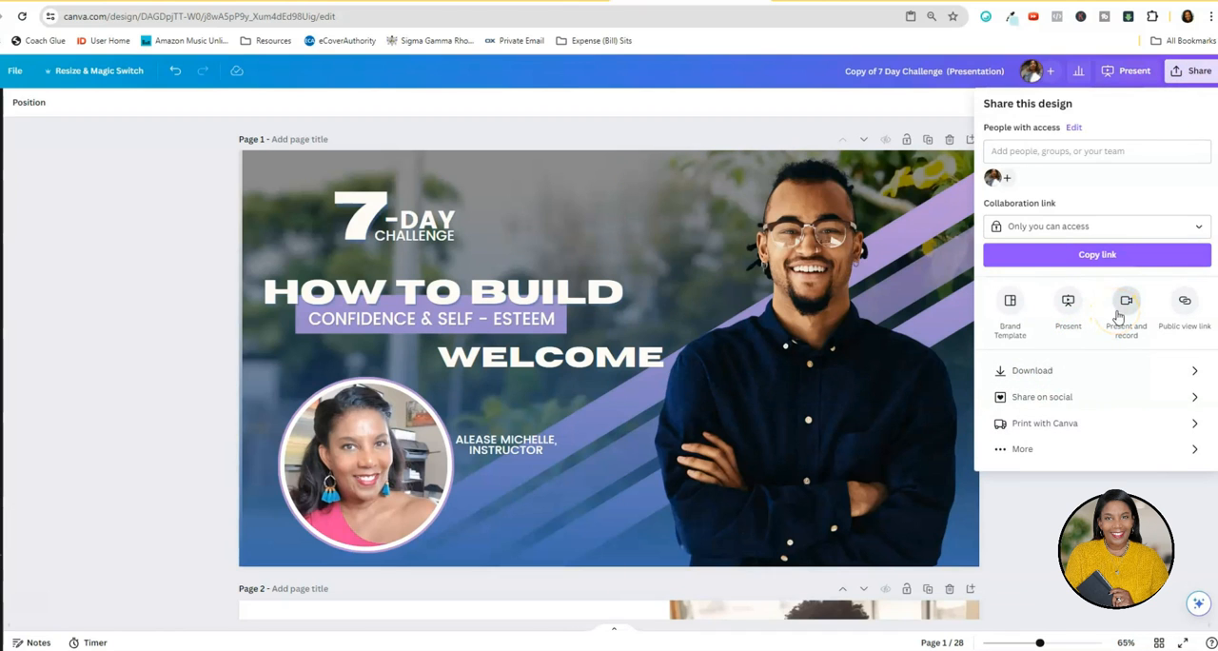
left_click(1118, 312)
left_click(1089, 344)
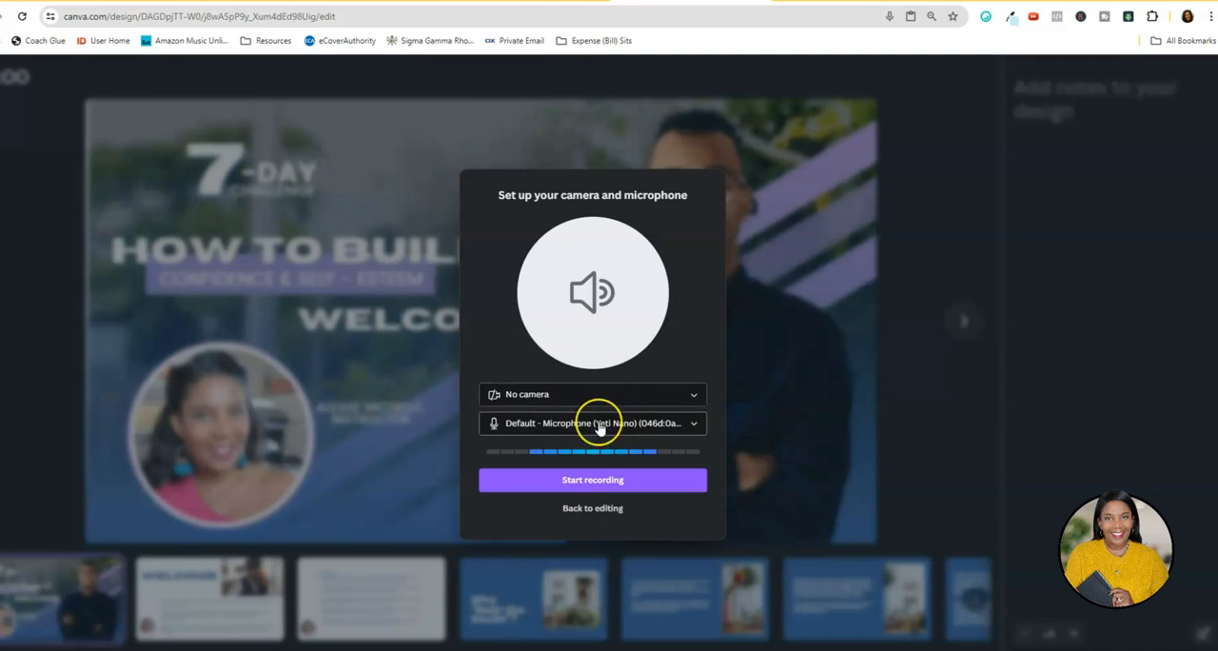
left_click(580, 490)
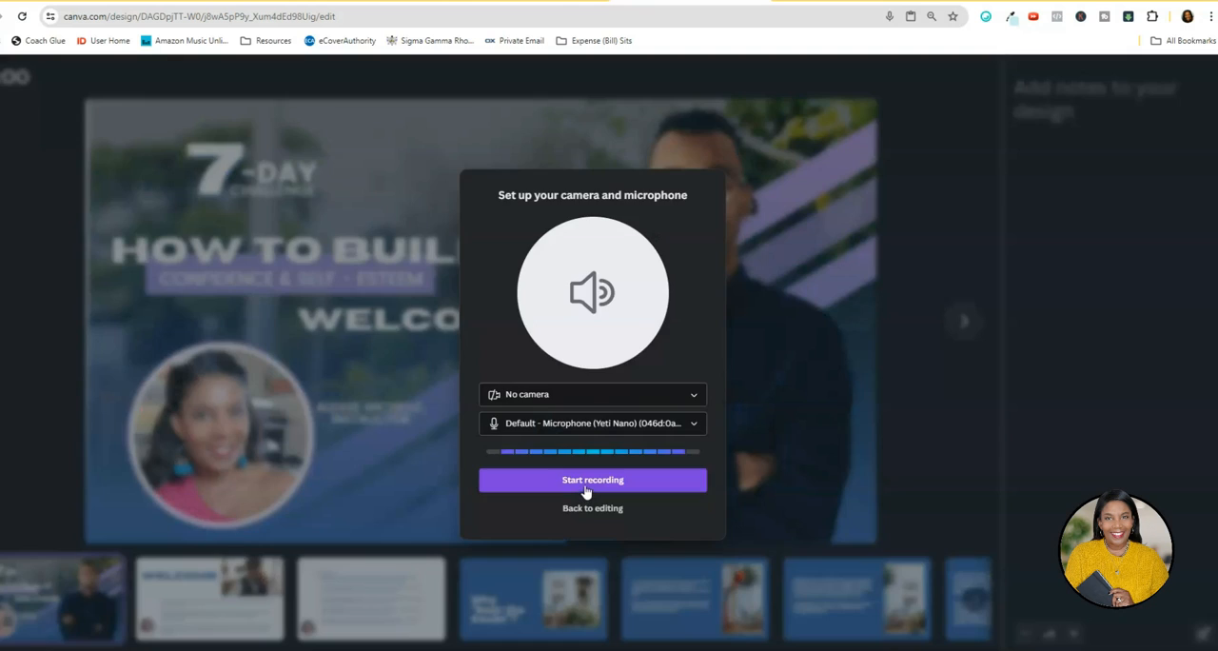
left_click(585, 487)
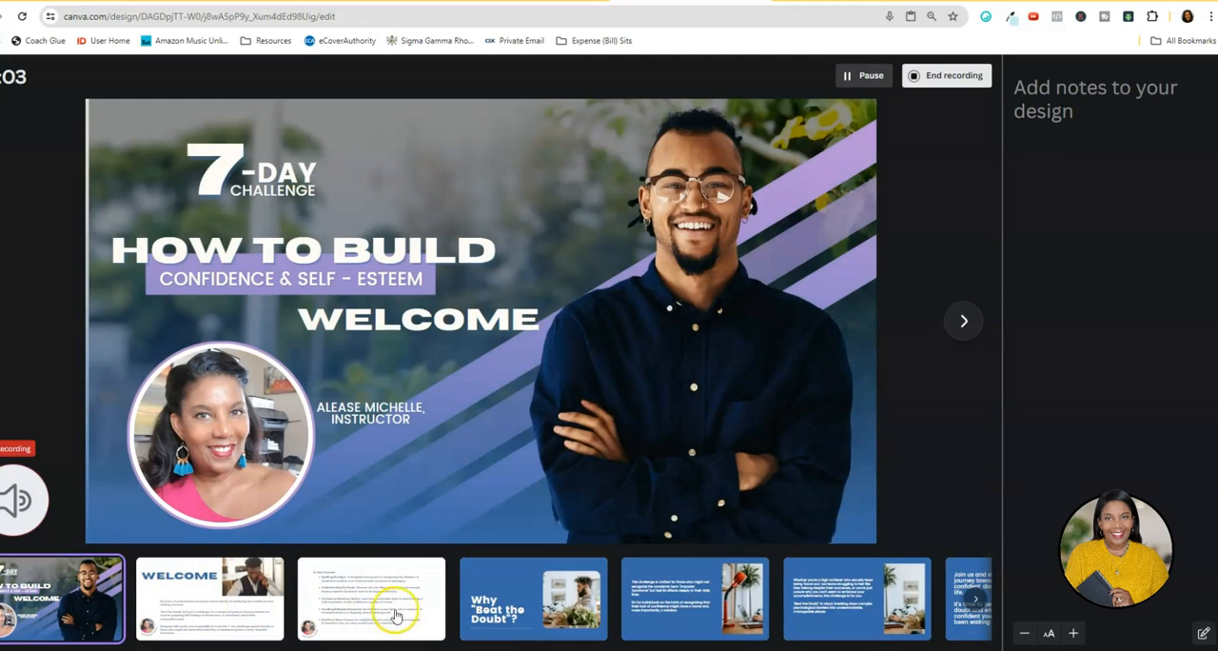
Advance the recorded presentation slide by slide from the welcome cover to the "Confidence is silent. Insecurities are loud" quote.
left_click(963, 322)
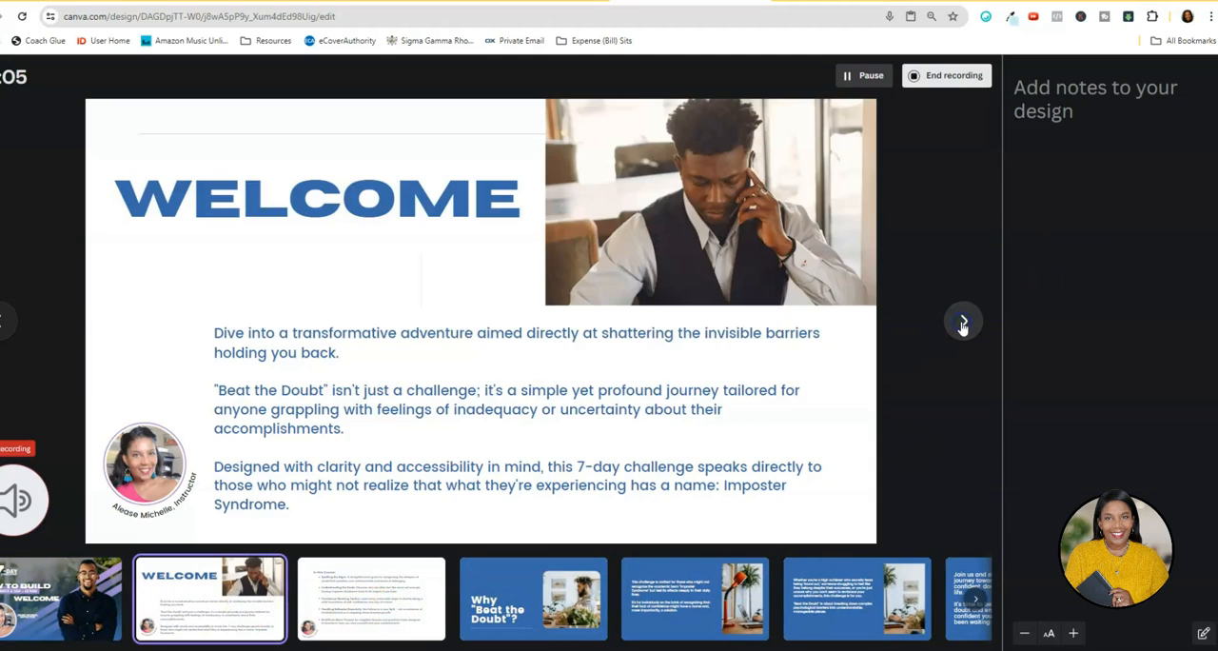
left_click(962, 324)
left_click(963, 323)
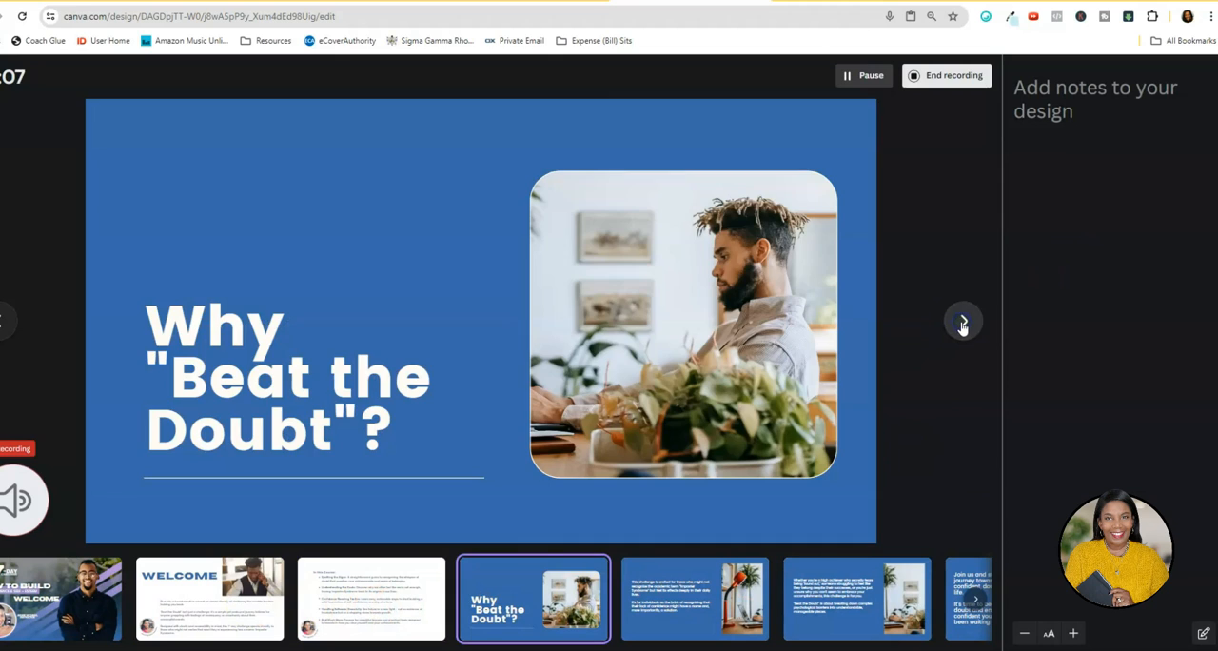
left_click(962, 327)
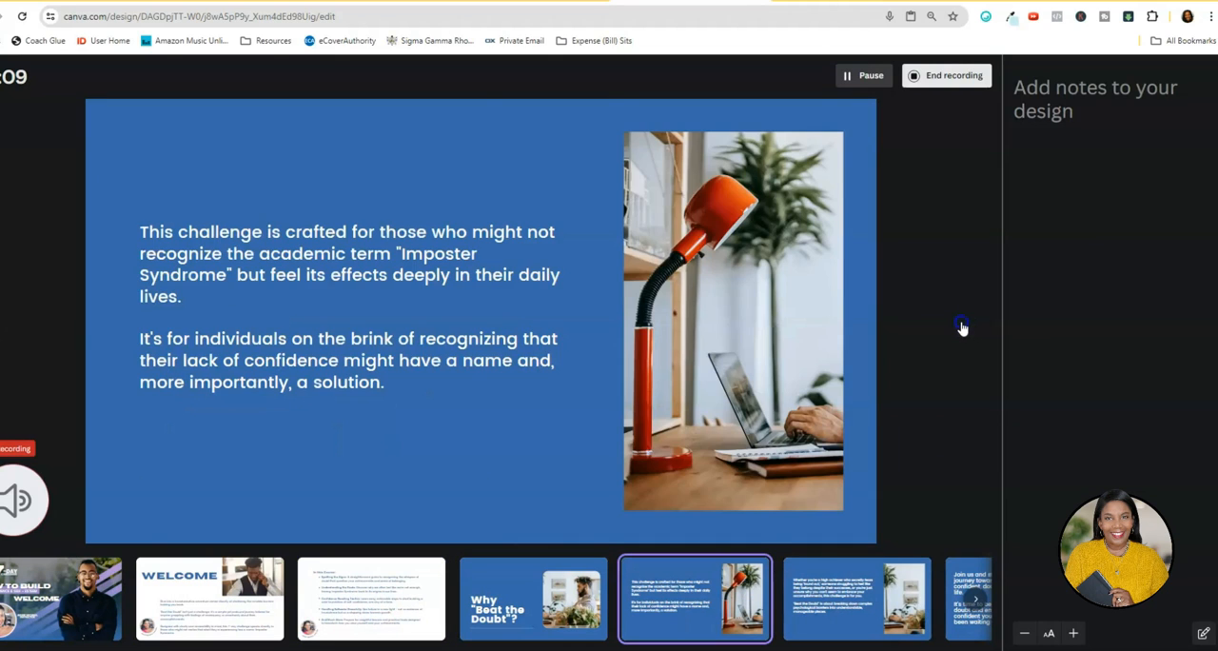
left_click(962, 327)
left_click(962, 327)
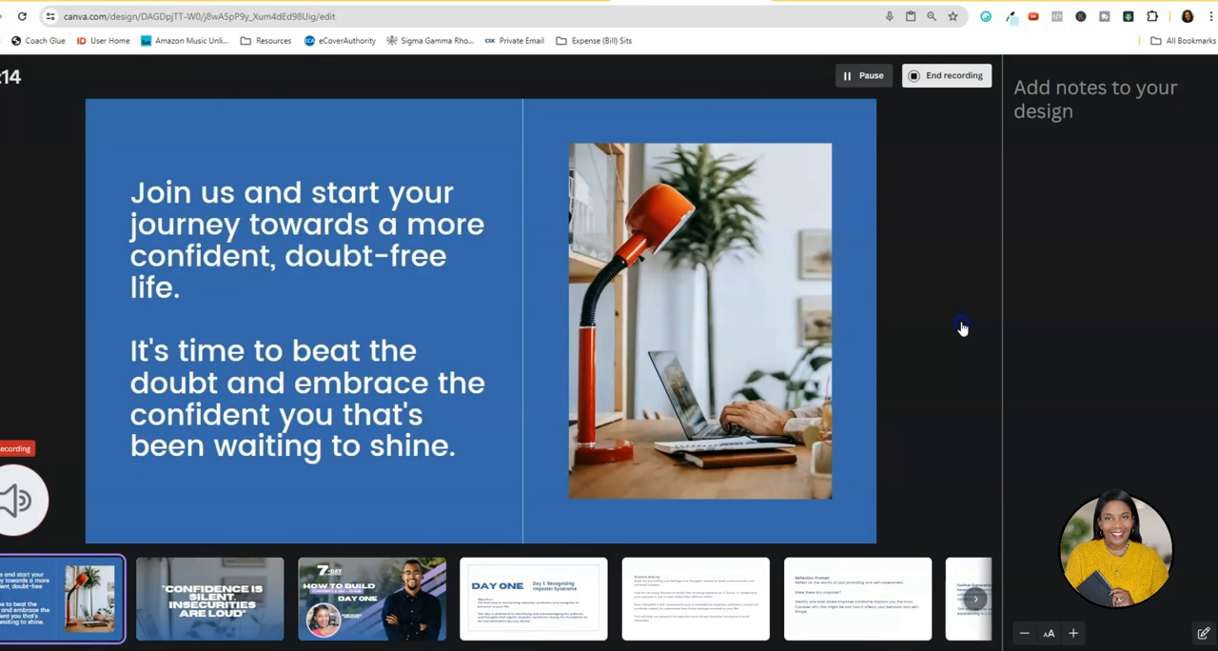
left_click(962, 327)
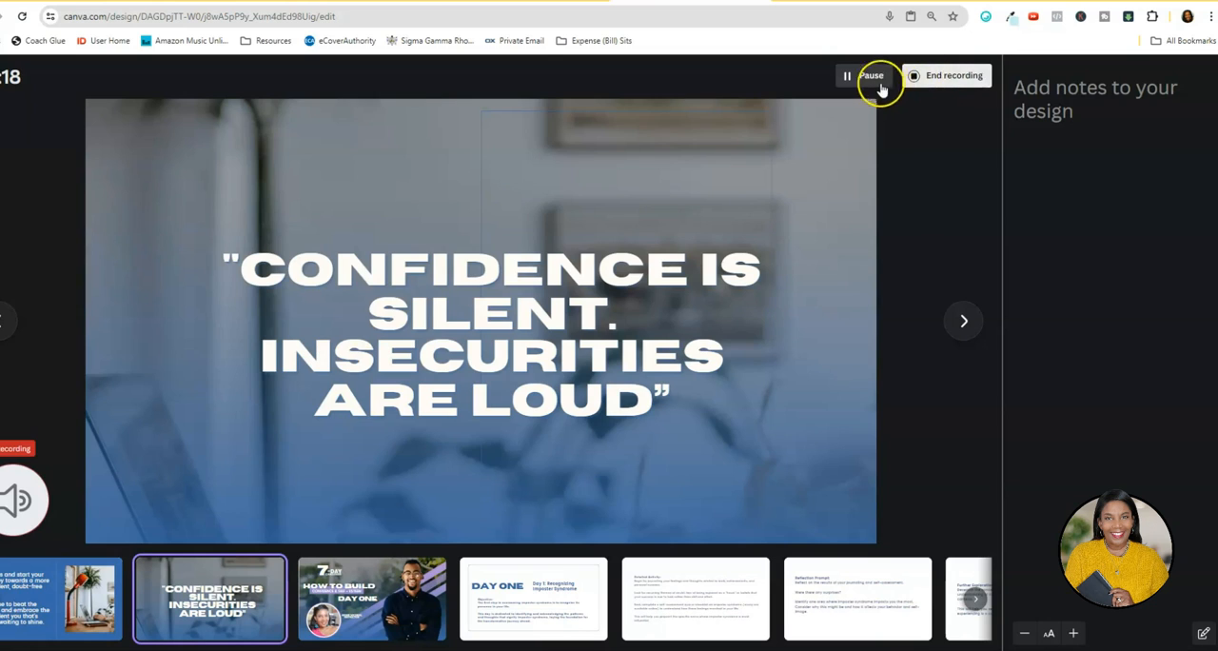
End the recording and download it as a video once it has uploaded.
left_click(938, 76)
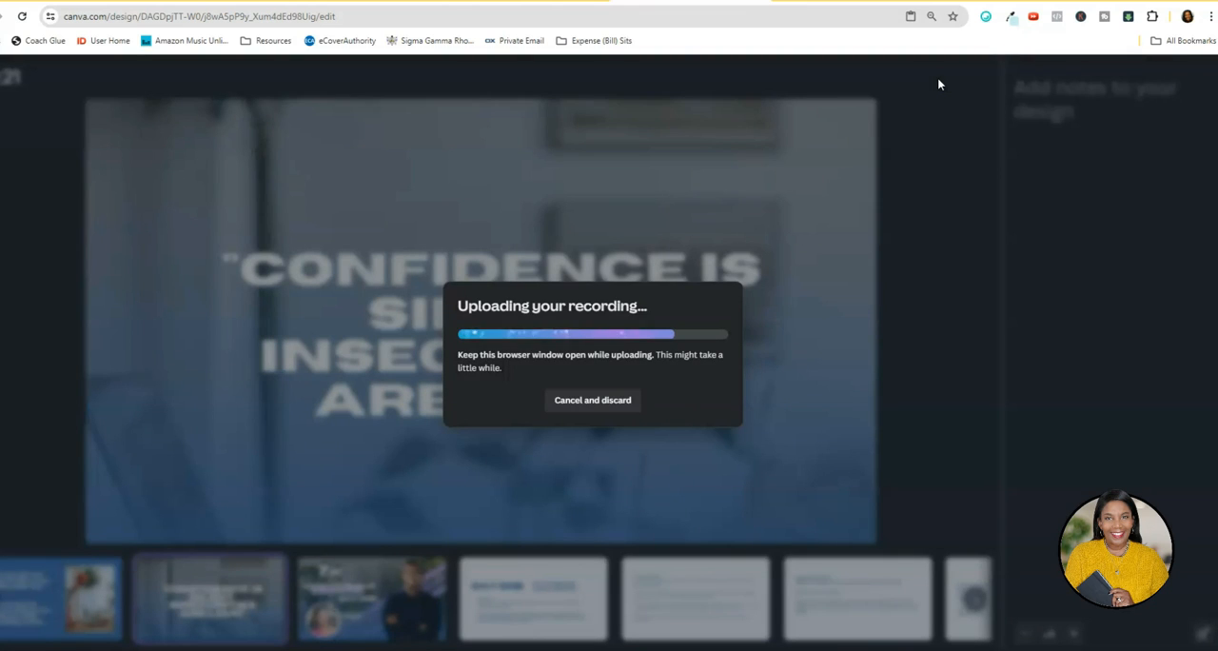
left_click(934, 85)
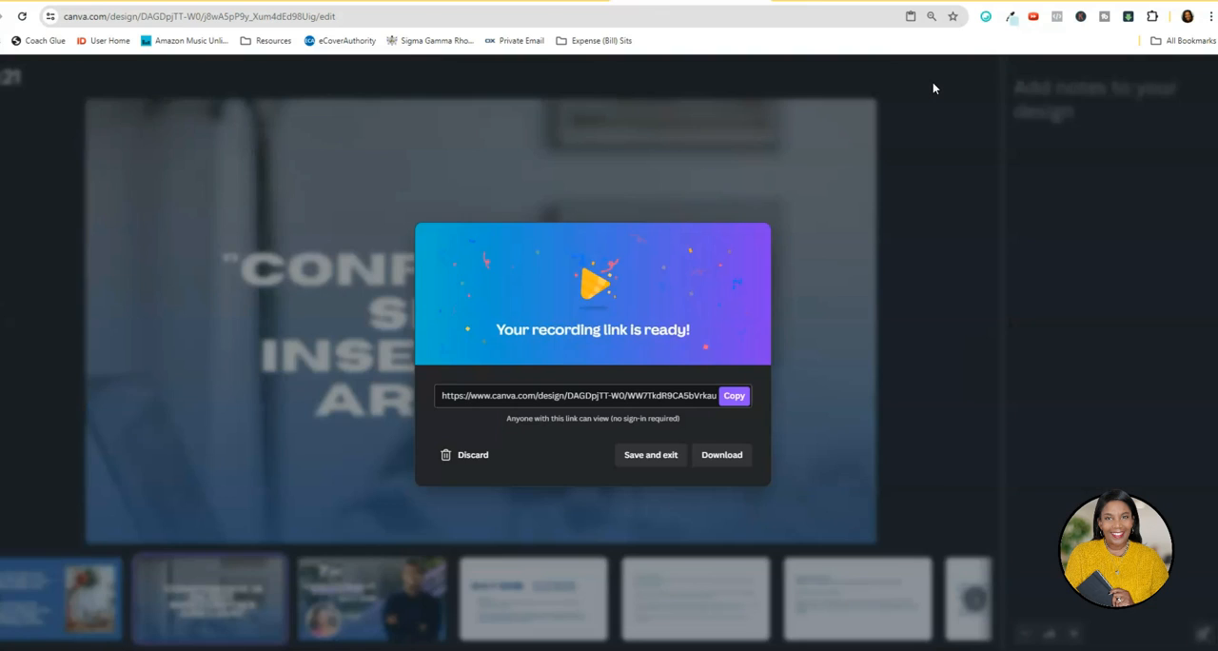
left_click(720, 455)
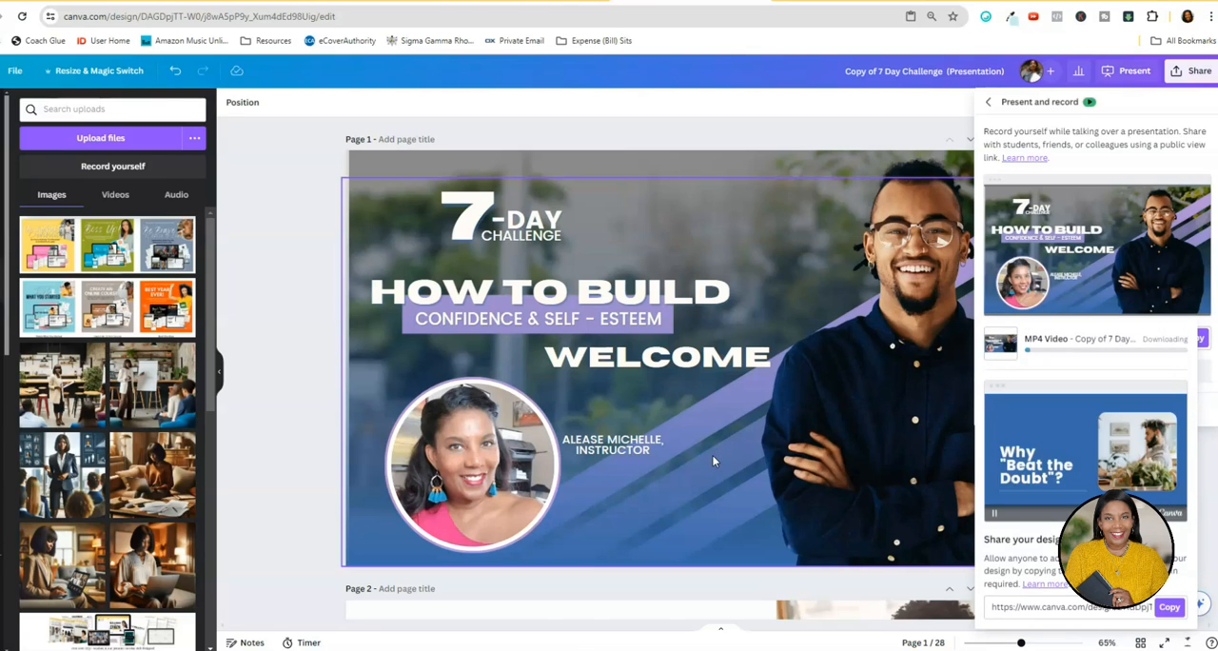
left_click(802, 454)
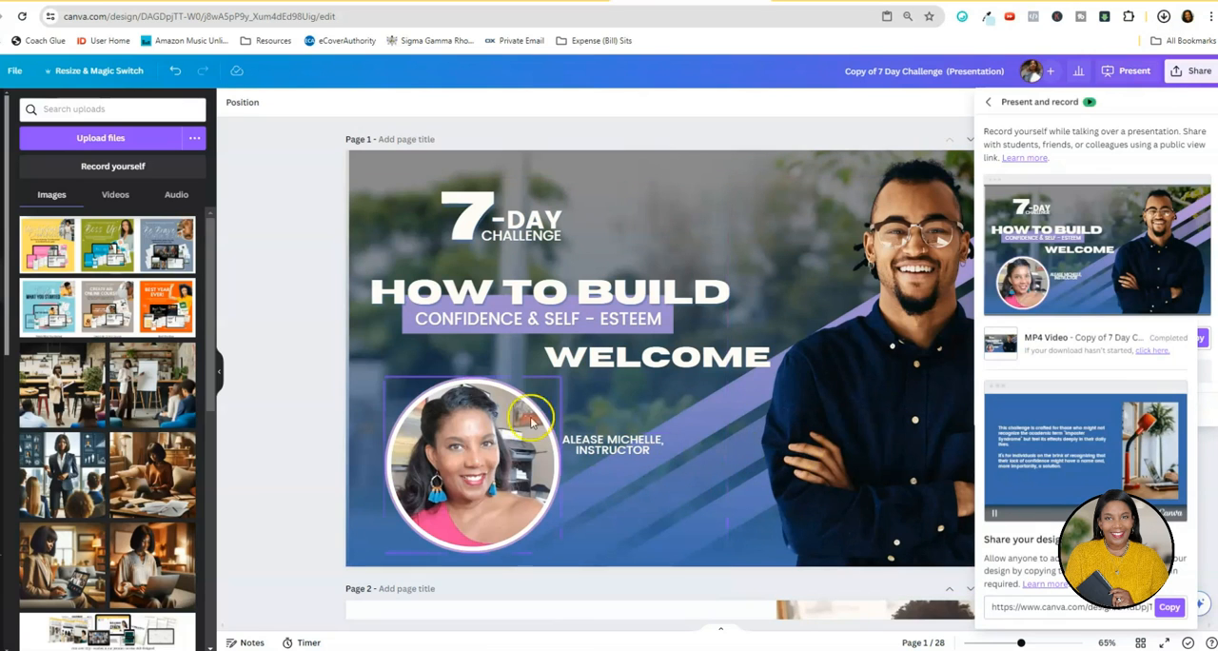
Dismiss the recording options and play the downloaded "Copy of 7 Day Challenge (Presentation).mp4" in the media player.
left_click(413, 374)
left_click(307, 321)
left_click(1163, 16)
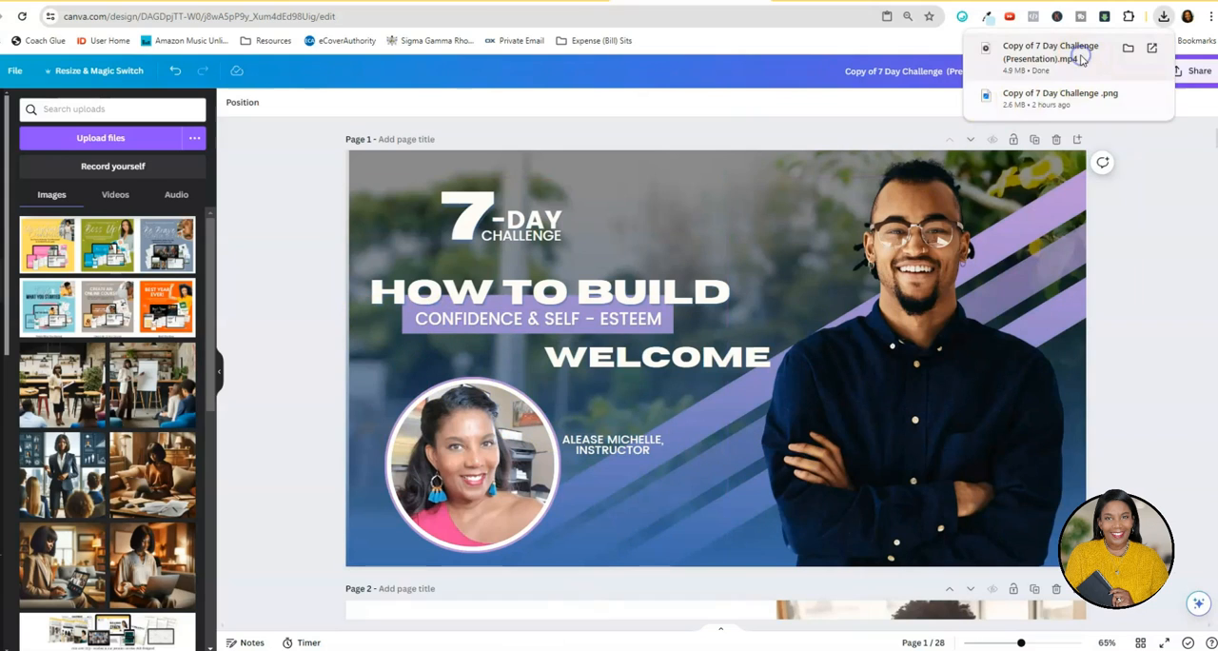
left_click(1069, 52)
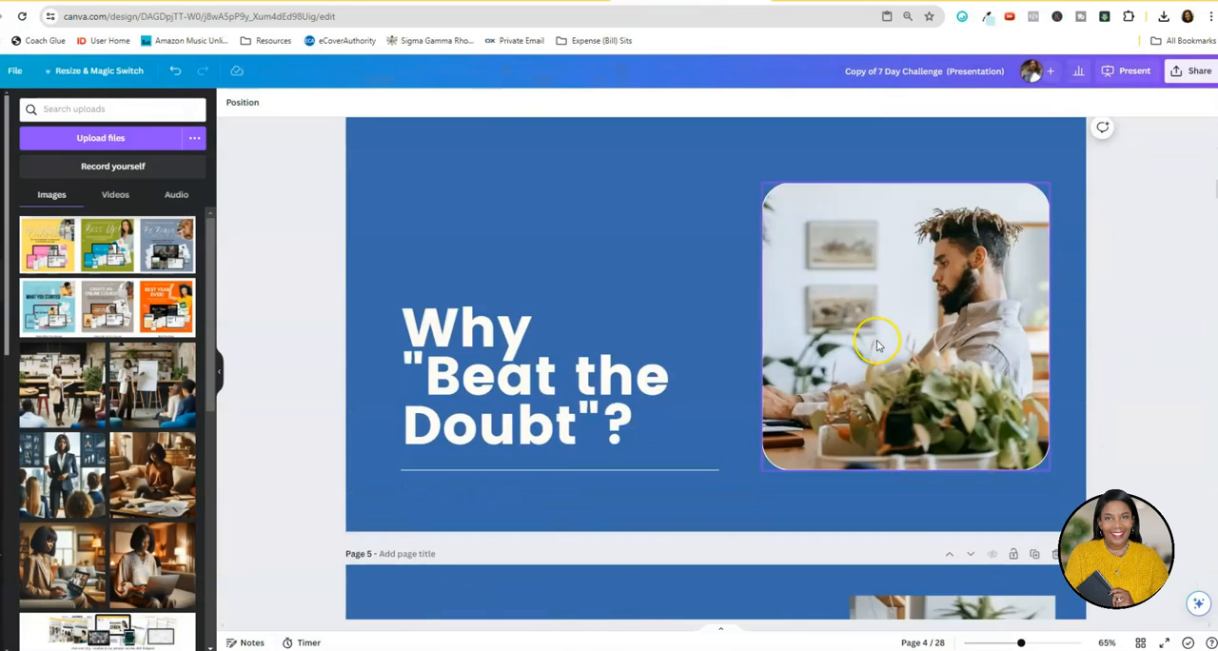
Return to the Canva design, look through the pages up to the page 8 quote, and show all pages as a grid.
scroll(873, 347, "down", 5)
scroll(868, 363, "down", 8)
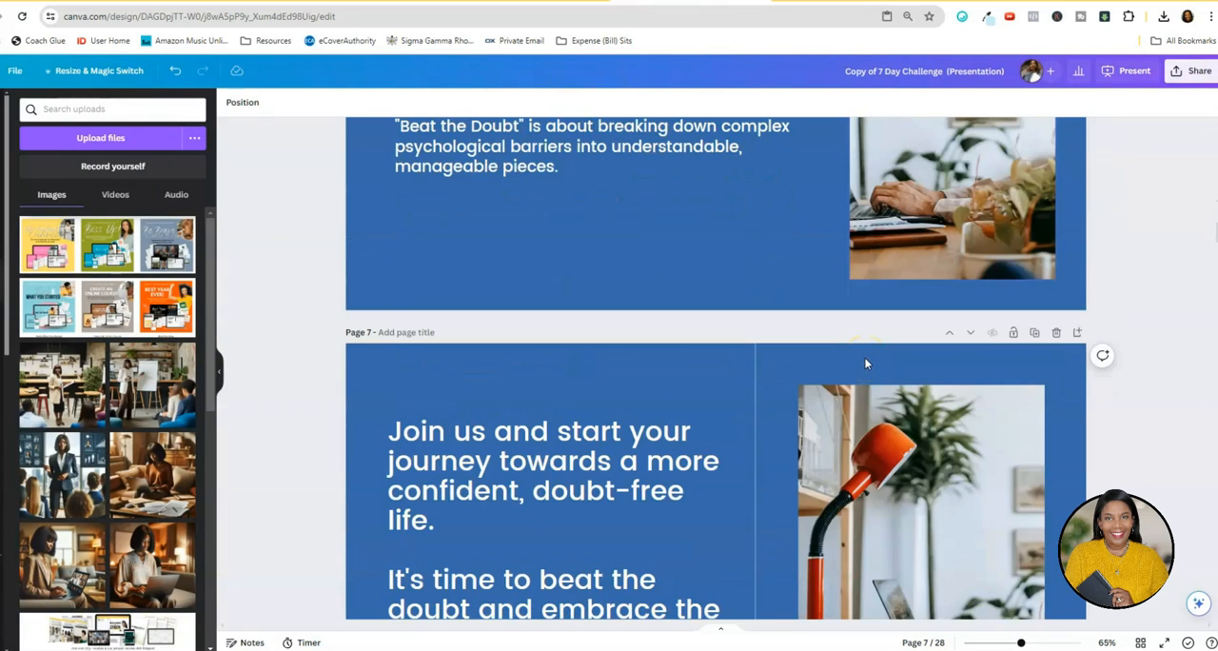
scroll(866, 363, "down", 8)
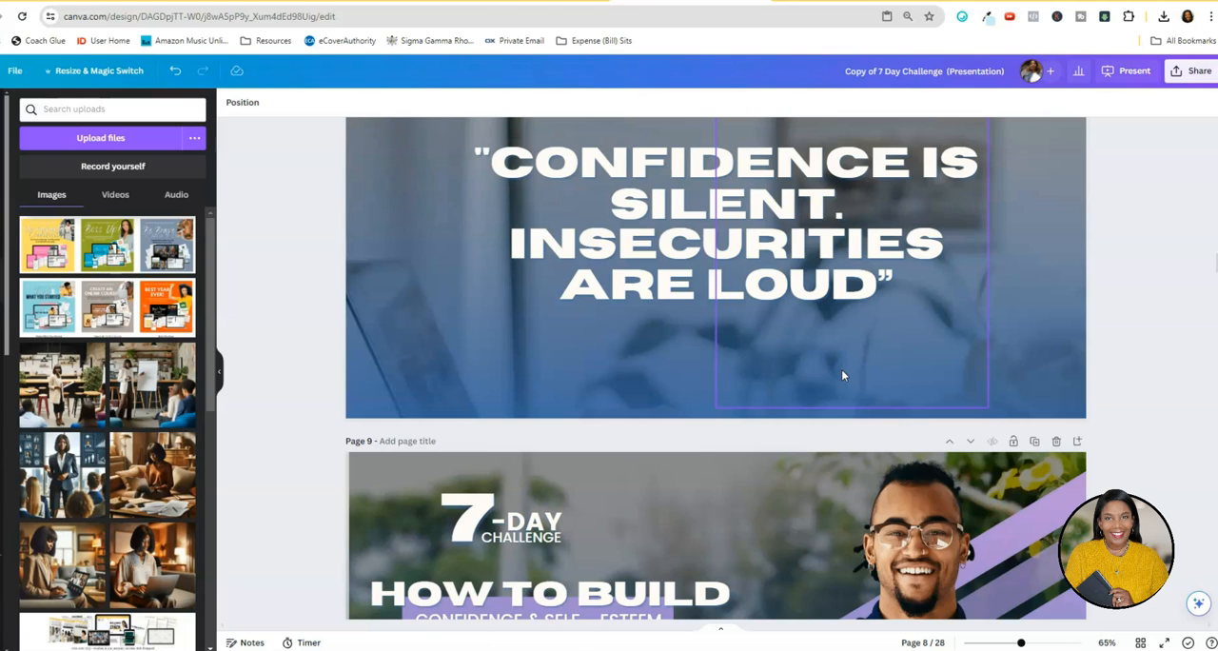
scroll(904, 464, "up", 2)
left_click(1139, 642)
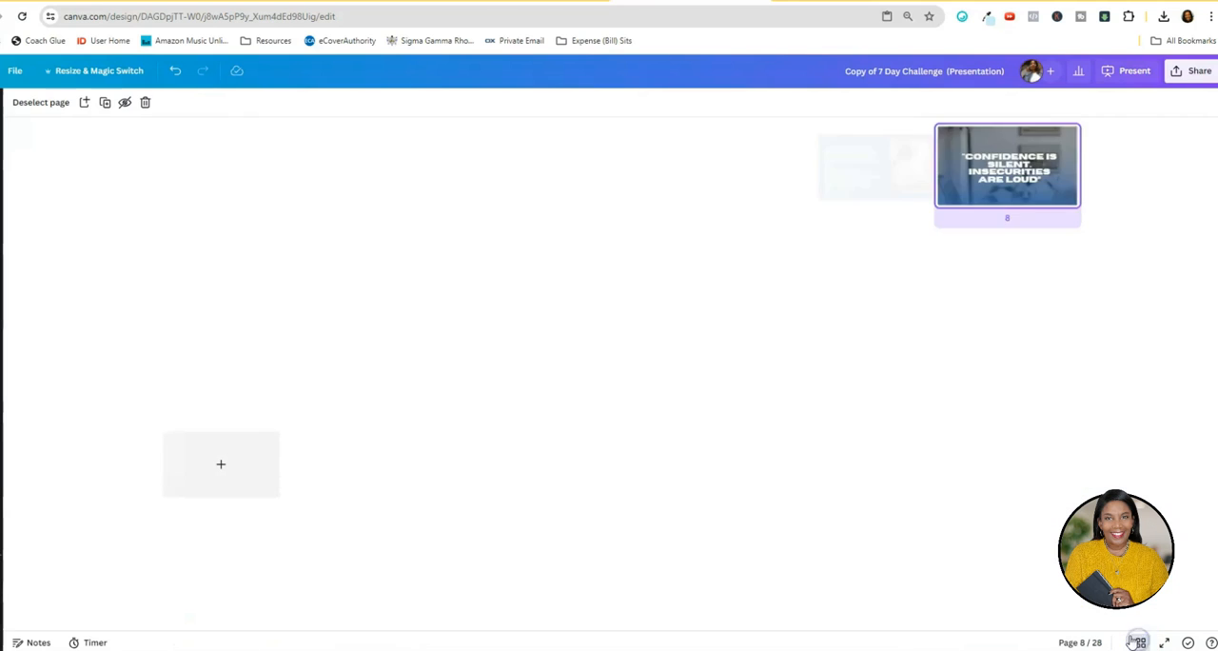